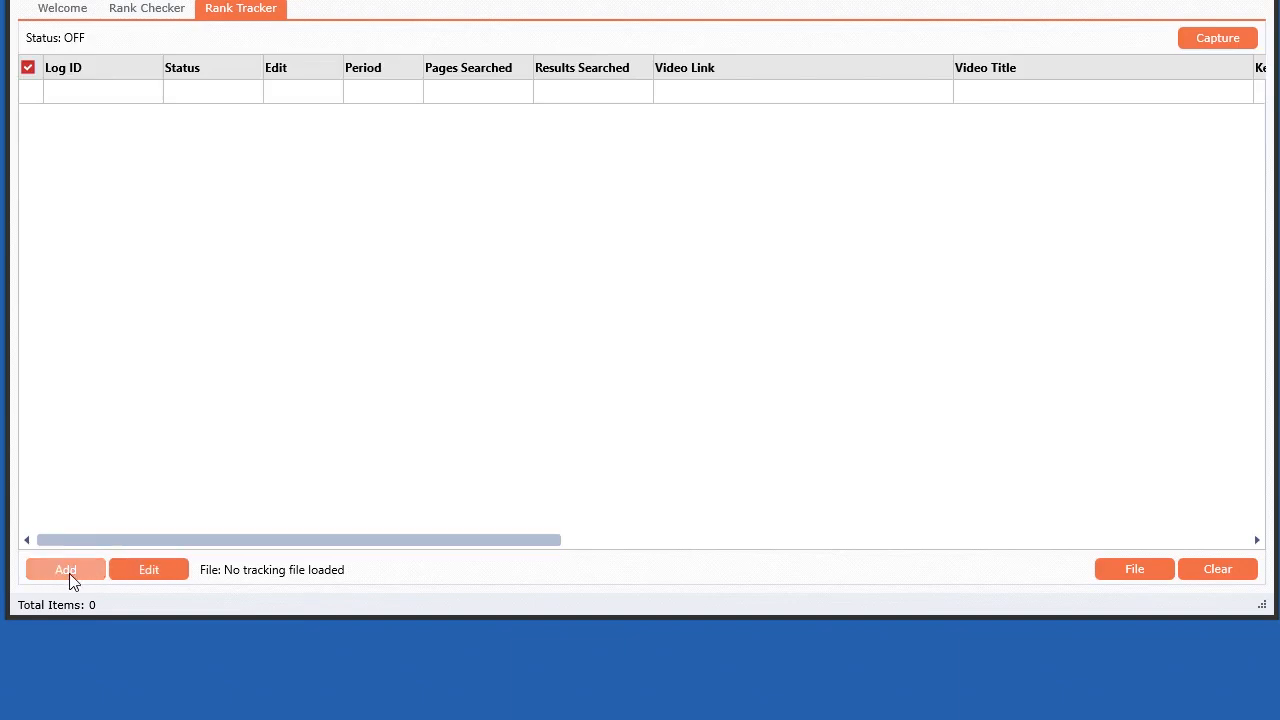
Step: Start adding a single video tracker and create a new rank tracking data file with its default name
{"action": "left_click", "coordinate": [68, 676]}
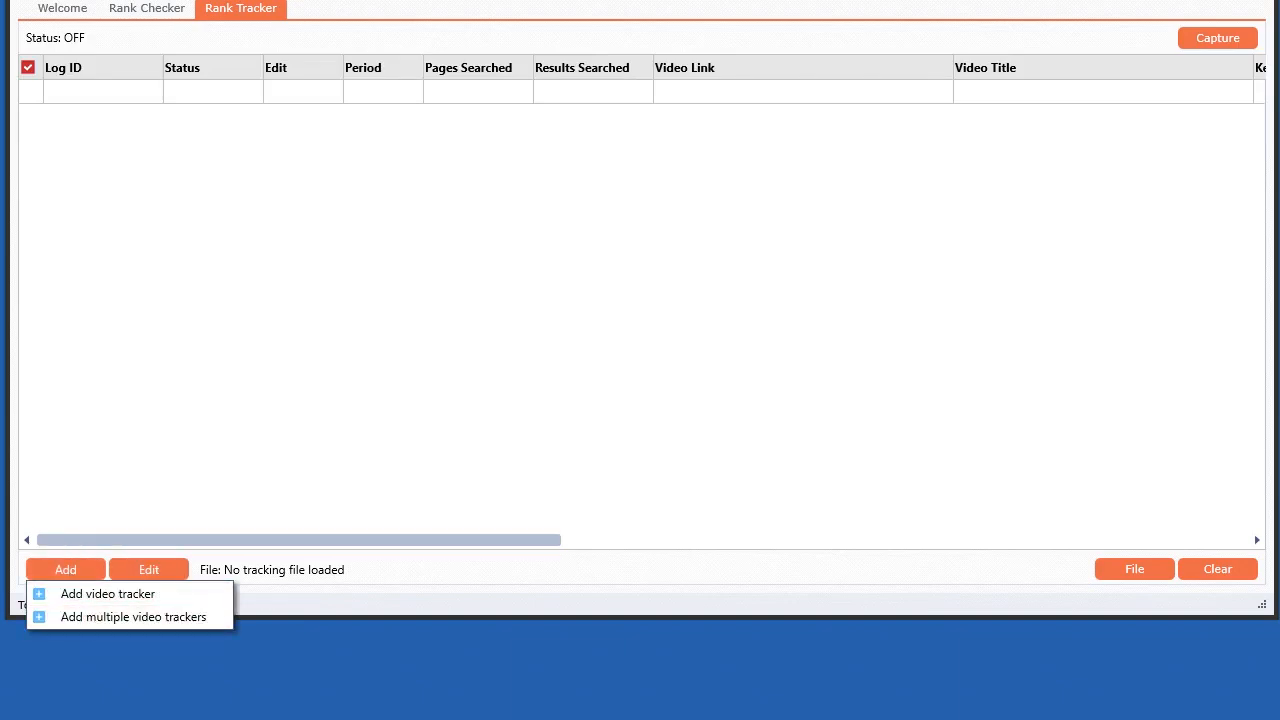
{"action": "left_click", "coordinate": [81, 565]}
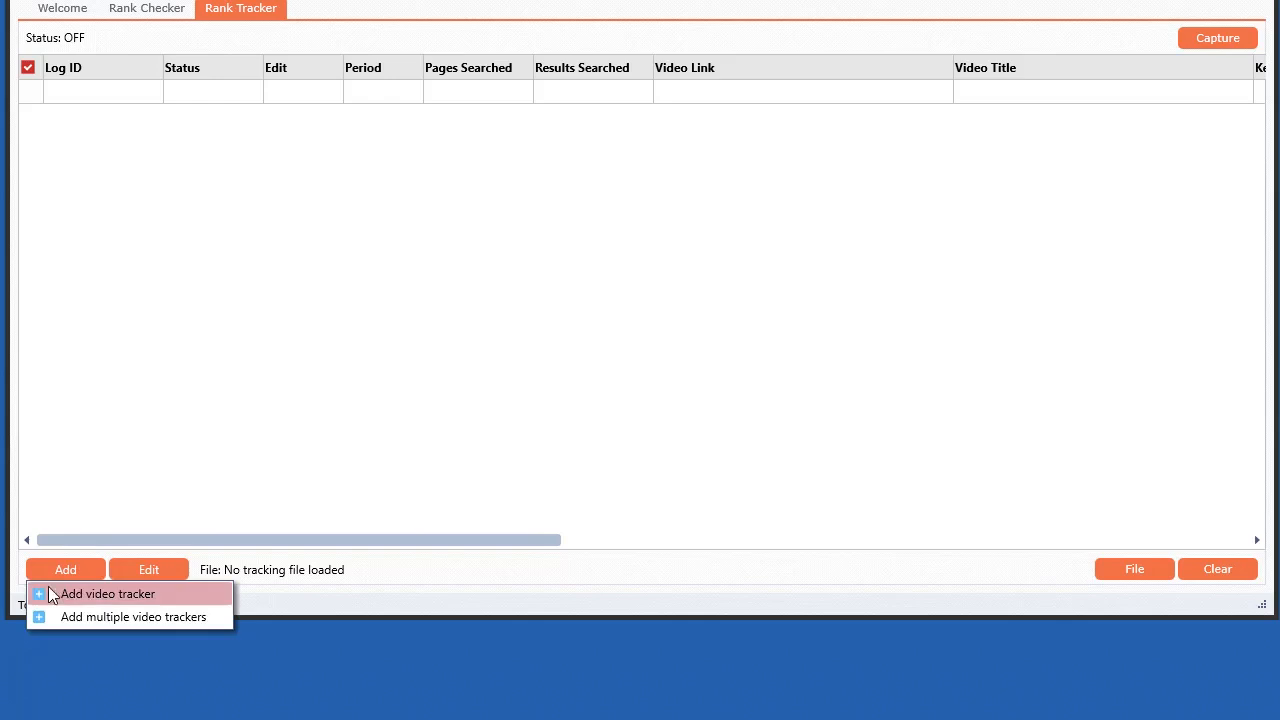
{"action": "left_click", "coordinate": [91, 595]}
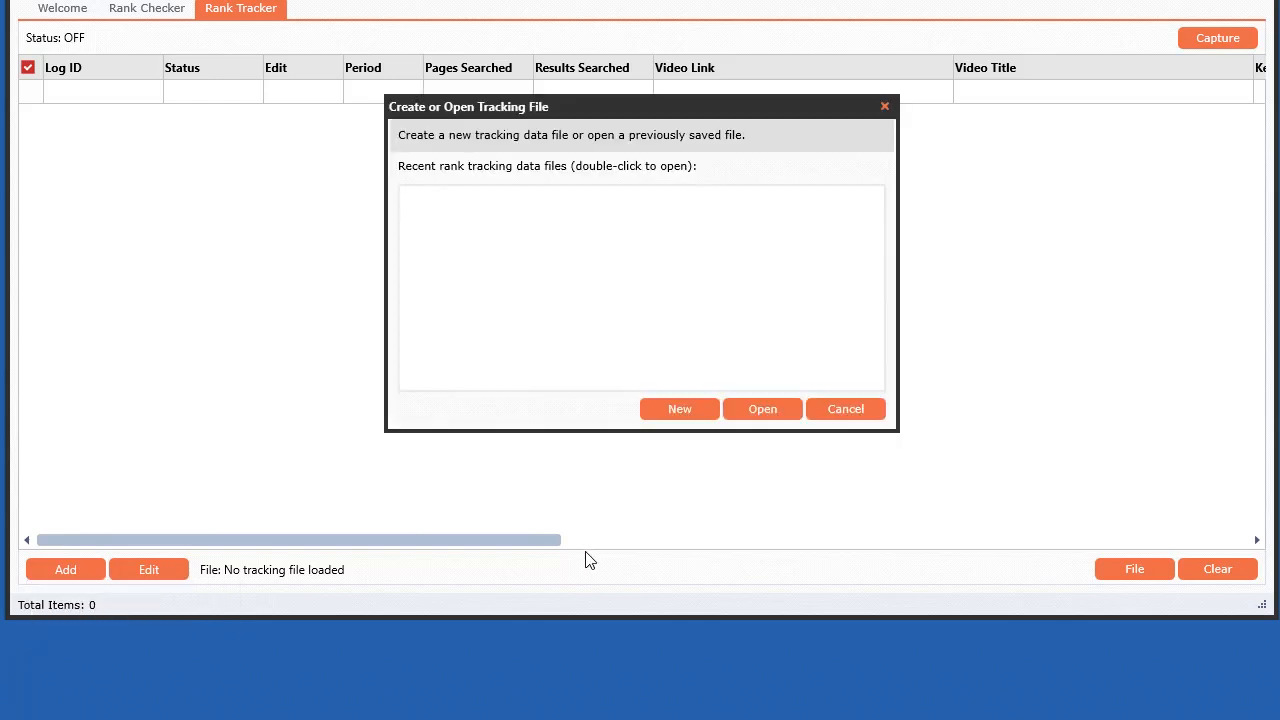
{"action": "left_click_drag", "start_coordinate": [658, 113], "coordinate": [619, 144]}
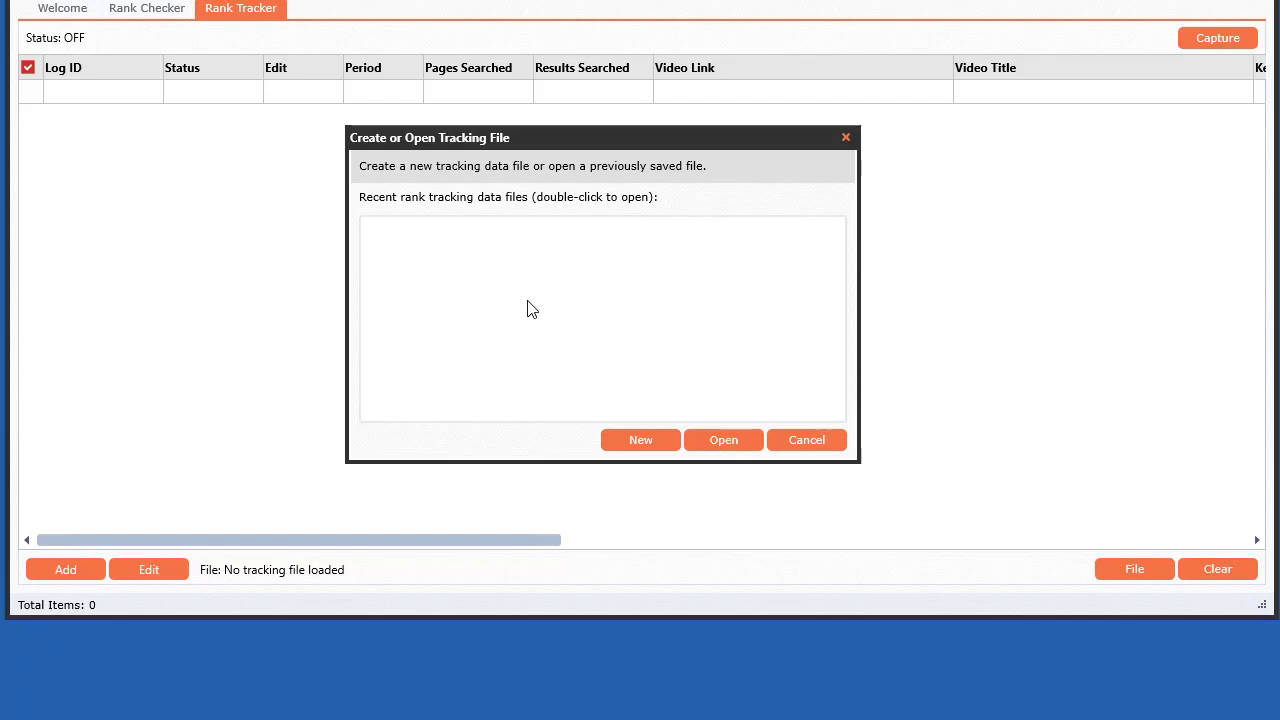
{"action": "left_click", "coordinate": [639, 441]}
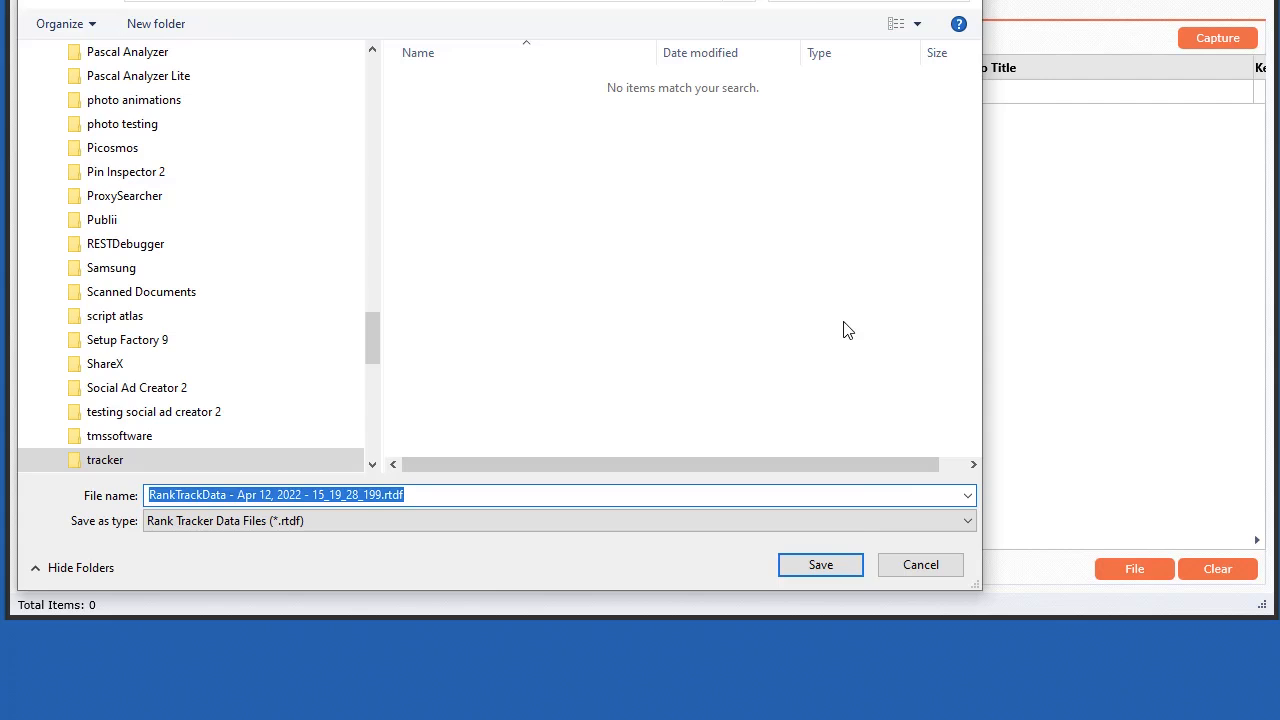
{"action": "left_click", "coordinate": [820, 565]}
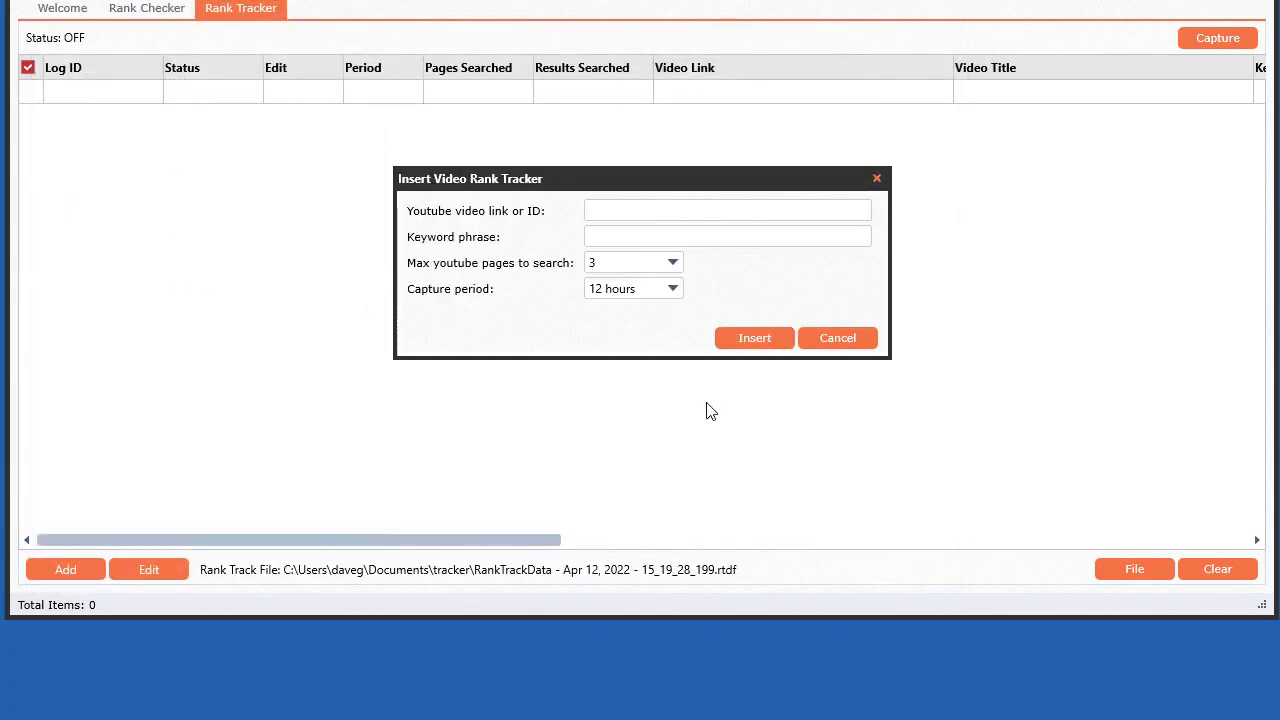
Step: Paste the YouTube video link and enter the keyword phrase make money online
{"action": "left_click", "coordinate": [597, 210]}
{"action": "type", "text": "https://www.youtube.com/watch?v=U--gxB4PgUI"}
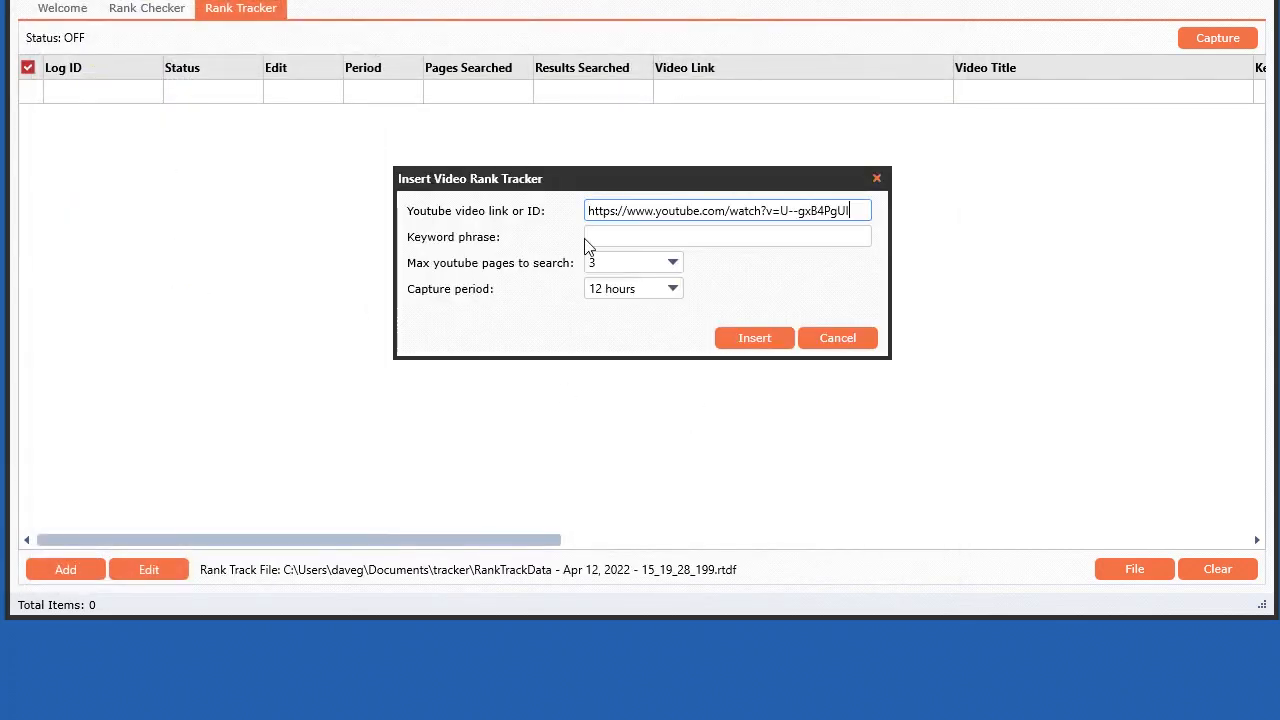
{"action": "left_click", "coordinate": [630, 237]}
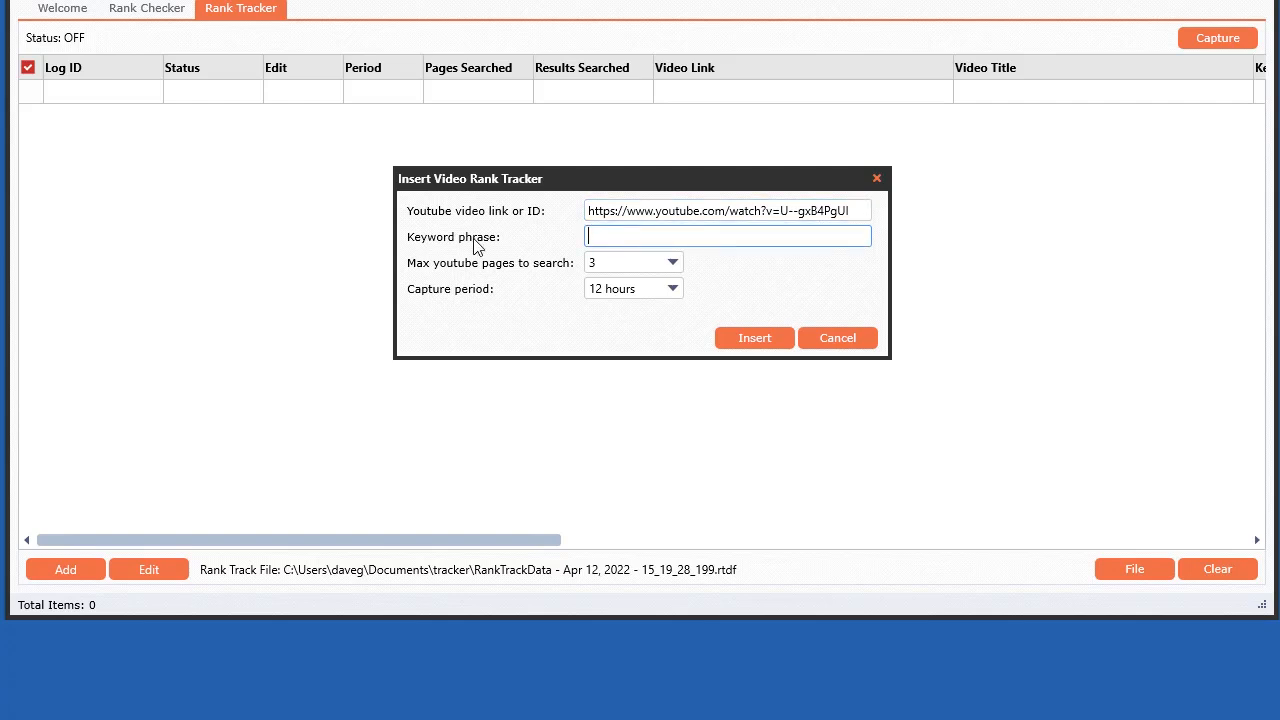
{"action": "type", "text": "make money online"}
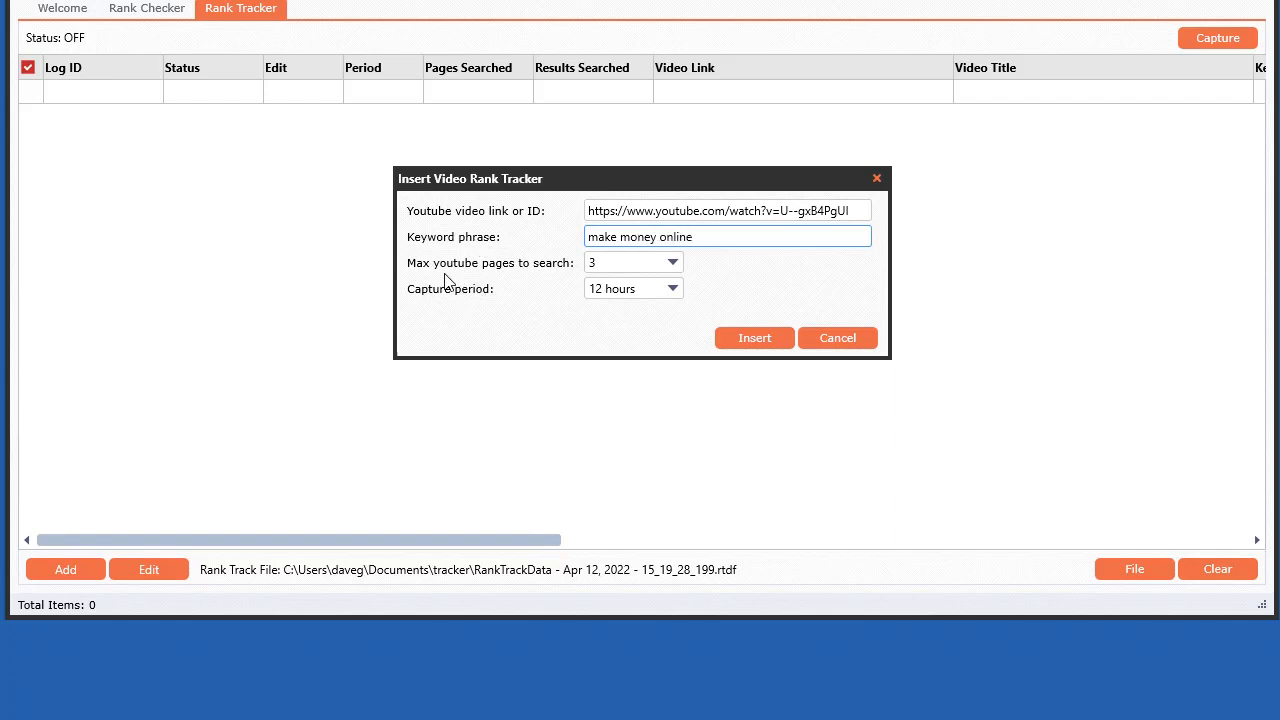
Step: Insert the tracker with 3 max YouTube pages to search and a capture period of 12 hours
{"action": "left_click", "coordinate": [613, 272]}
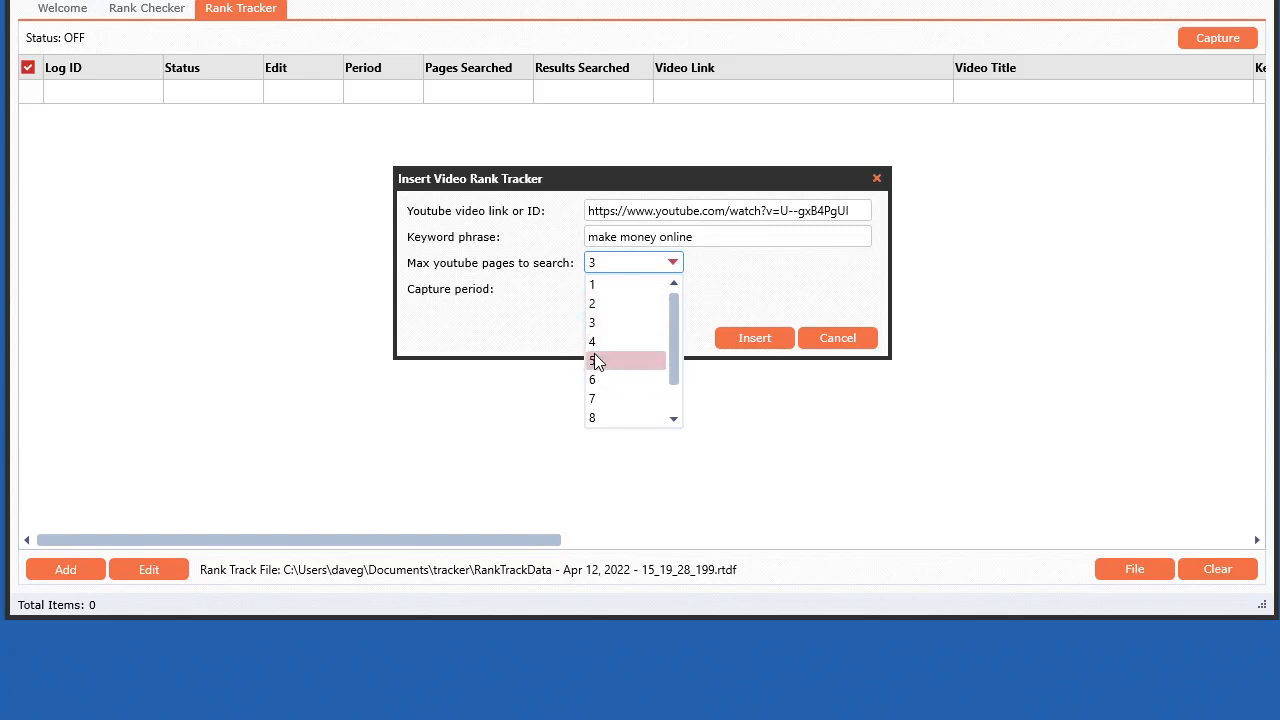
{"action": "left_click", "coordinate": [606, 322]}
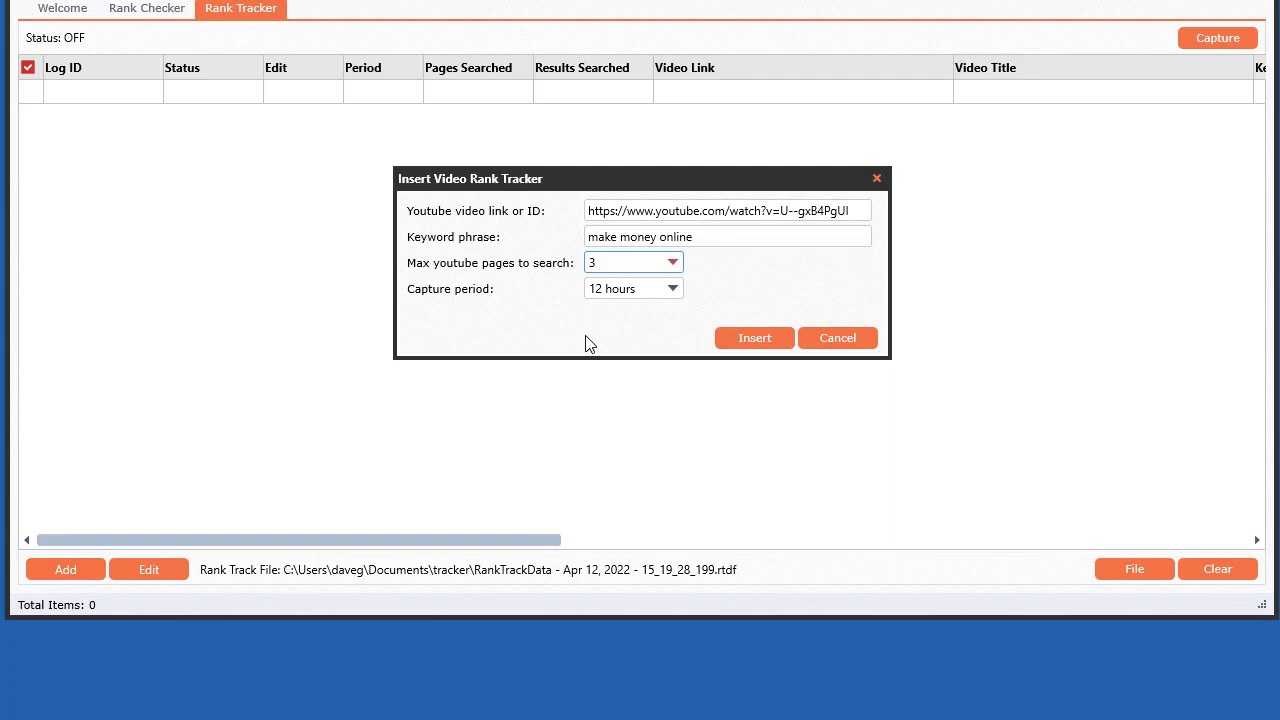
{"action": "left_click", "coordinate": [673, 289]}
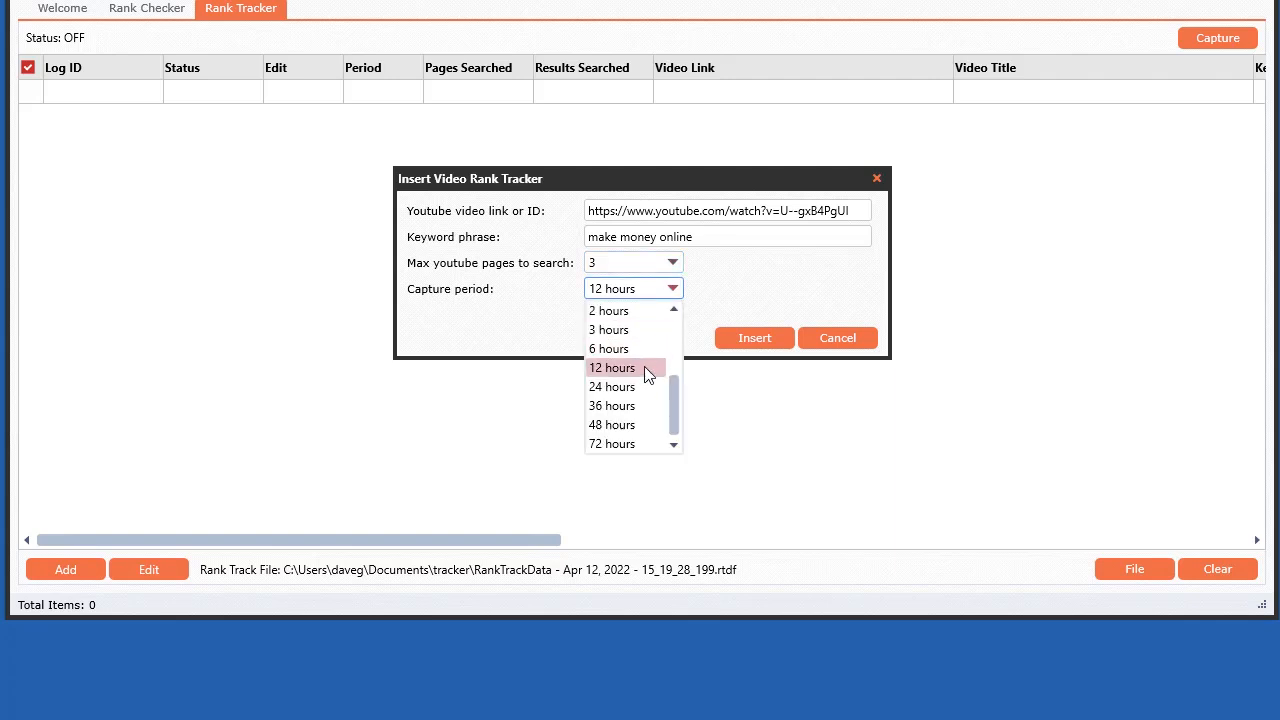
{"action": "left_click_drag", "start_coordinate": [675, 400], "coordinate": [675, 337]}
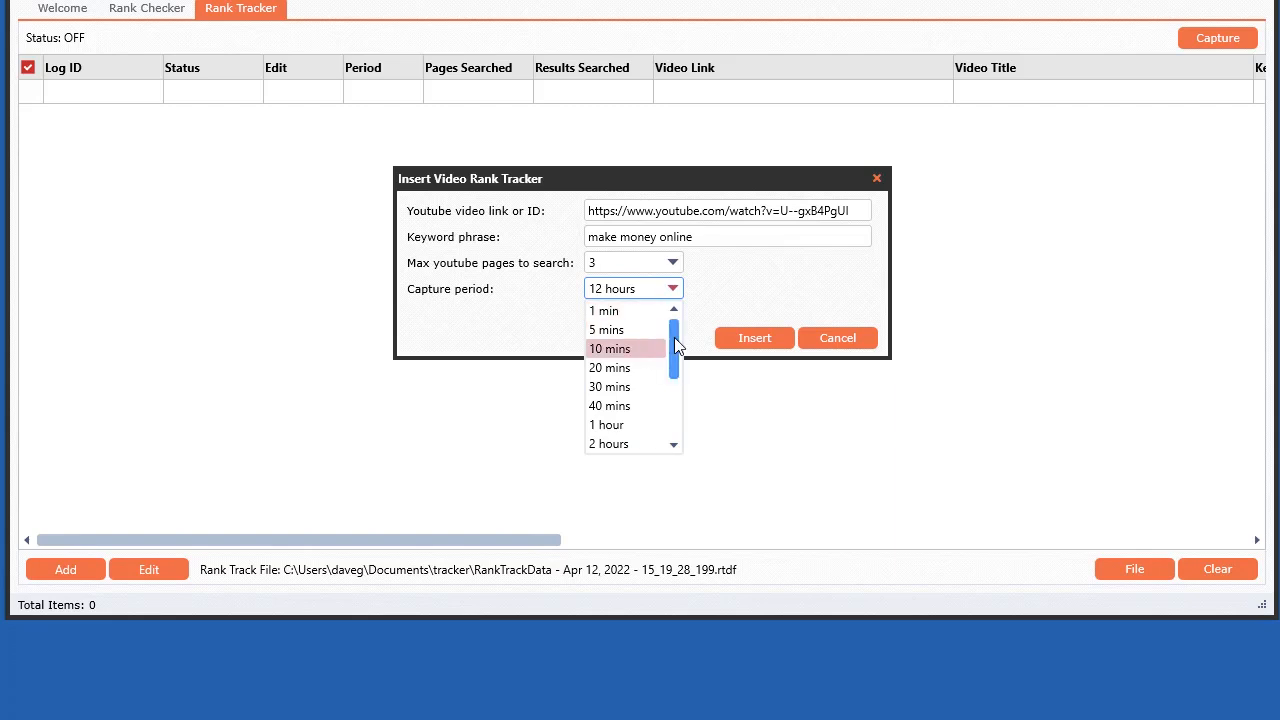
{"action": "left_click_drag", "start_coordinate": [674, 338], "coordinate": [675, 369]}
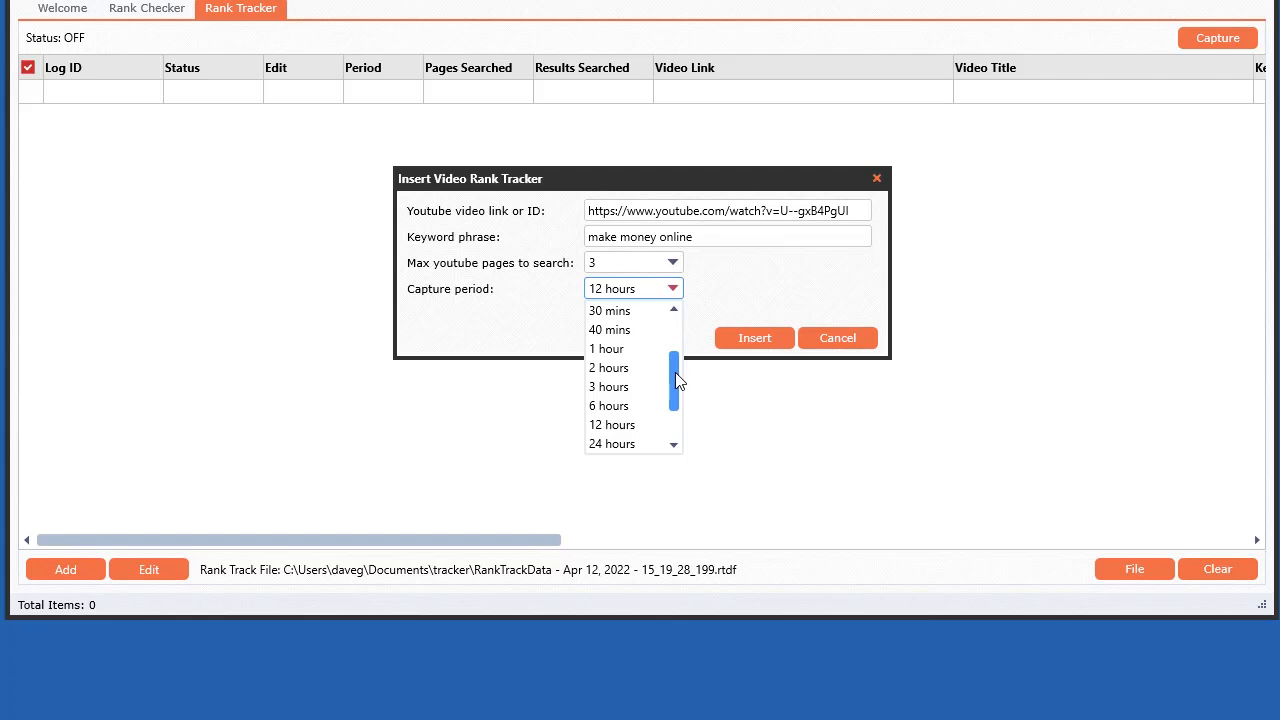
{"action": "mouse_move", "coordinate": [675, 372]}
{"action": "left_mouse_down"}
{"action": "mouse_move", "coordinate": [671, 334]}
{"action": "mouse_move", "coordinate": [672, 365]}
{"action": "left_mouse_up"}
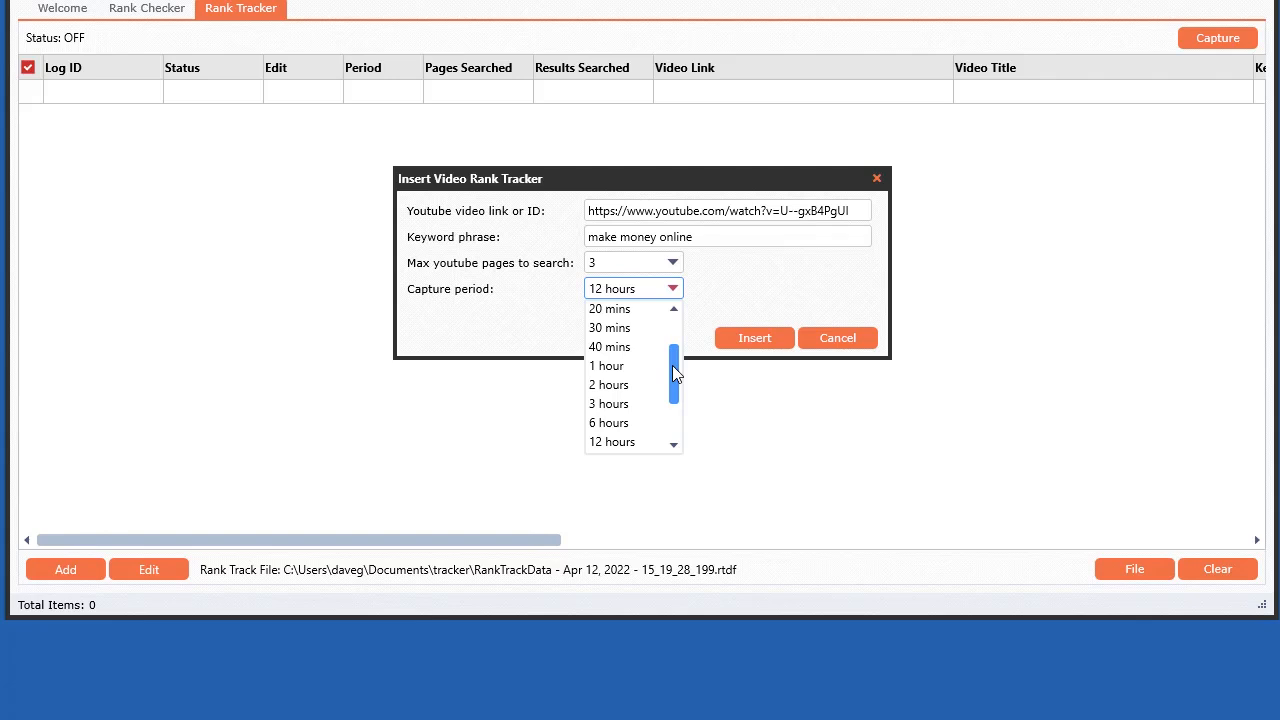
{"action": "left_click_drag", "start_coordinate": [672, 365], "coordinate": [676, 340]}
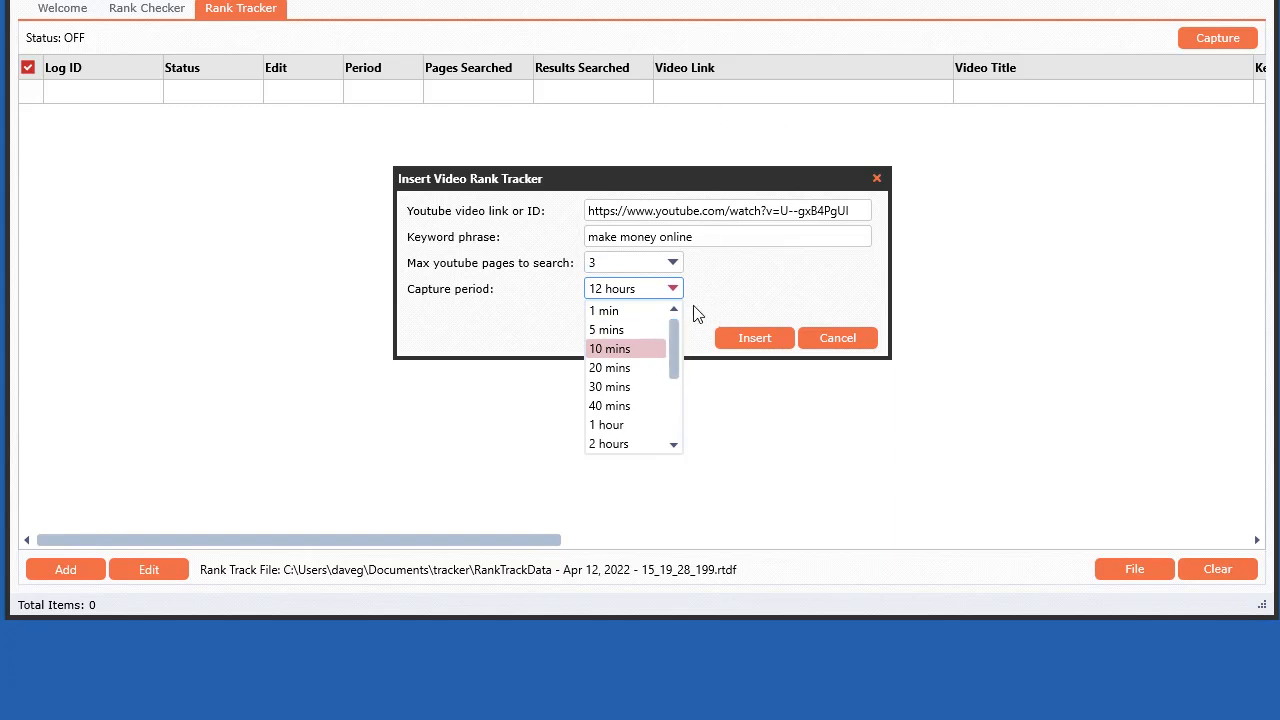
{"action": "left_click_drag", "start_coordinate": [673, 347], "coordinate": [676, 375]}
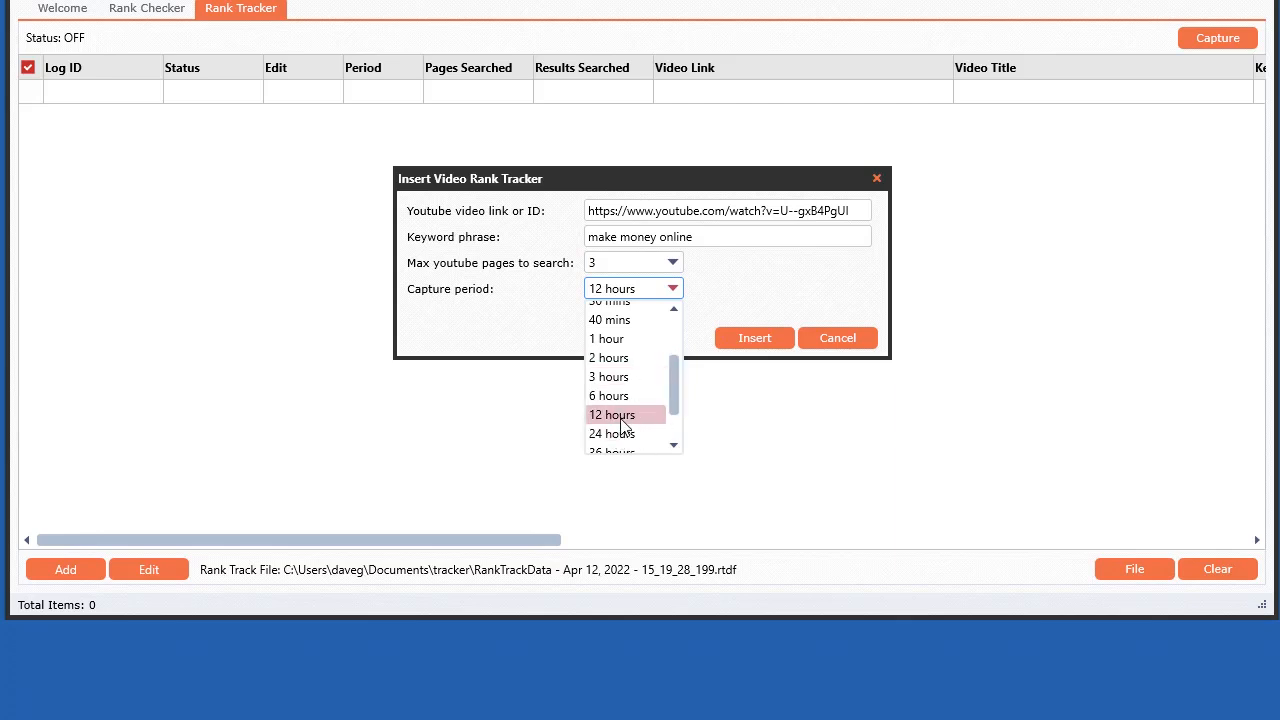
{"action": "left_click_drag", "start_coordinate": [671, 400], "coordinate": [677, 381]}
{"action": "scroll", "coordinate": [673, 357], "scroll_direction": "down", "scroll_amount": 2}
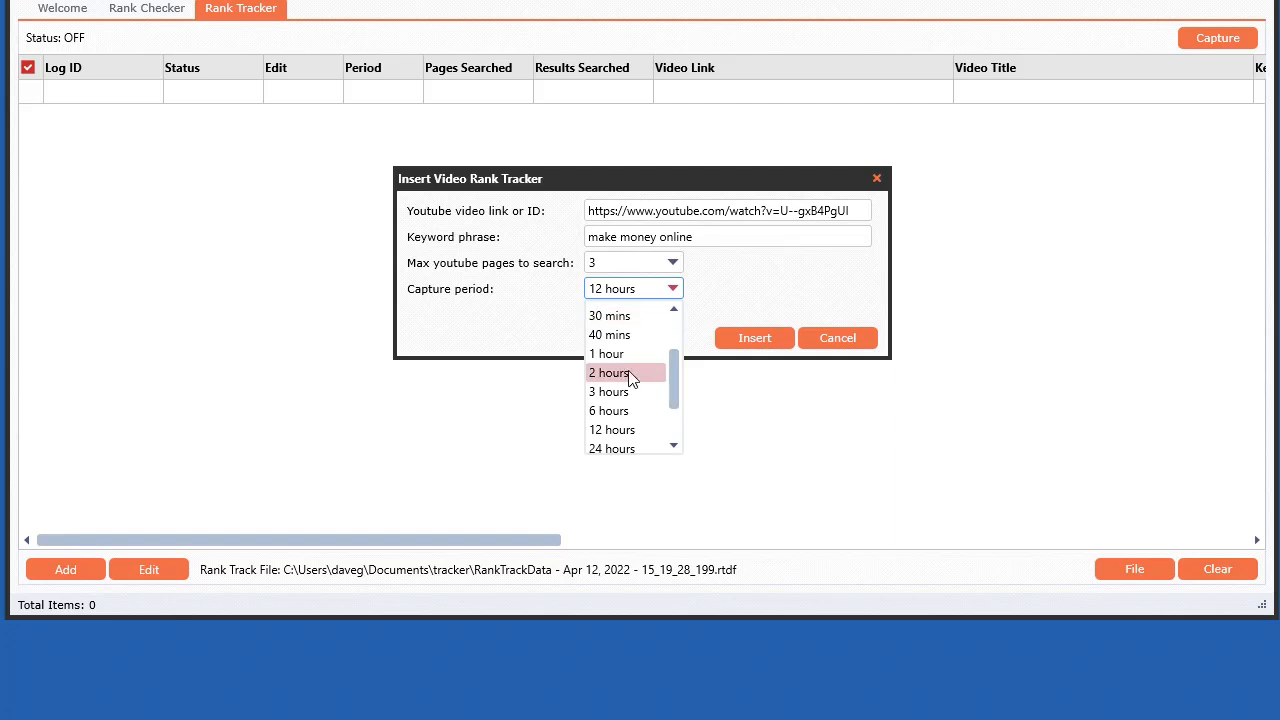
{"action": "left_click", "coordinate": [630, 430]}
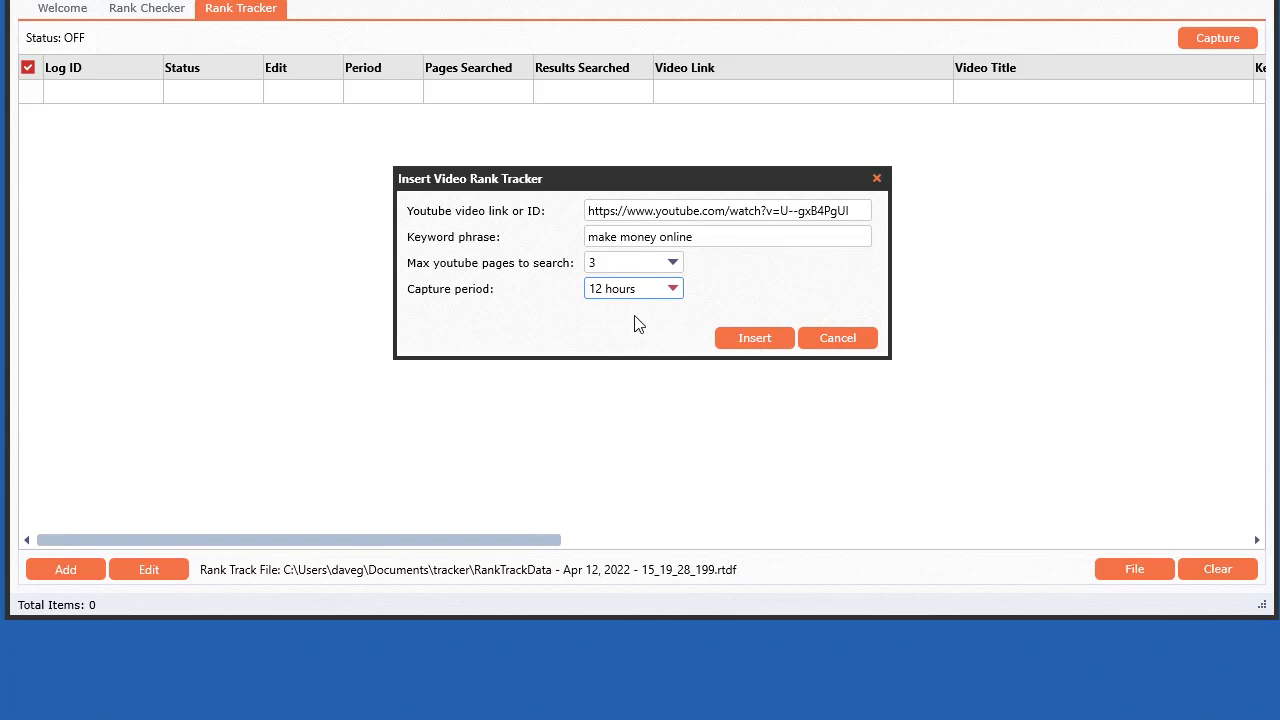
{"action": "left_click", "coordinate": [746, 335]}
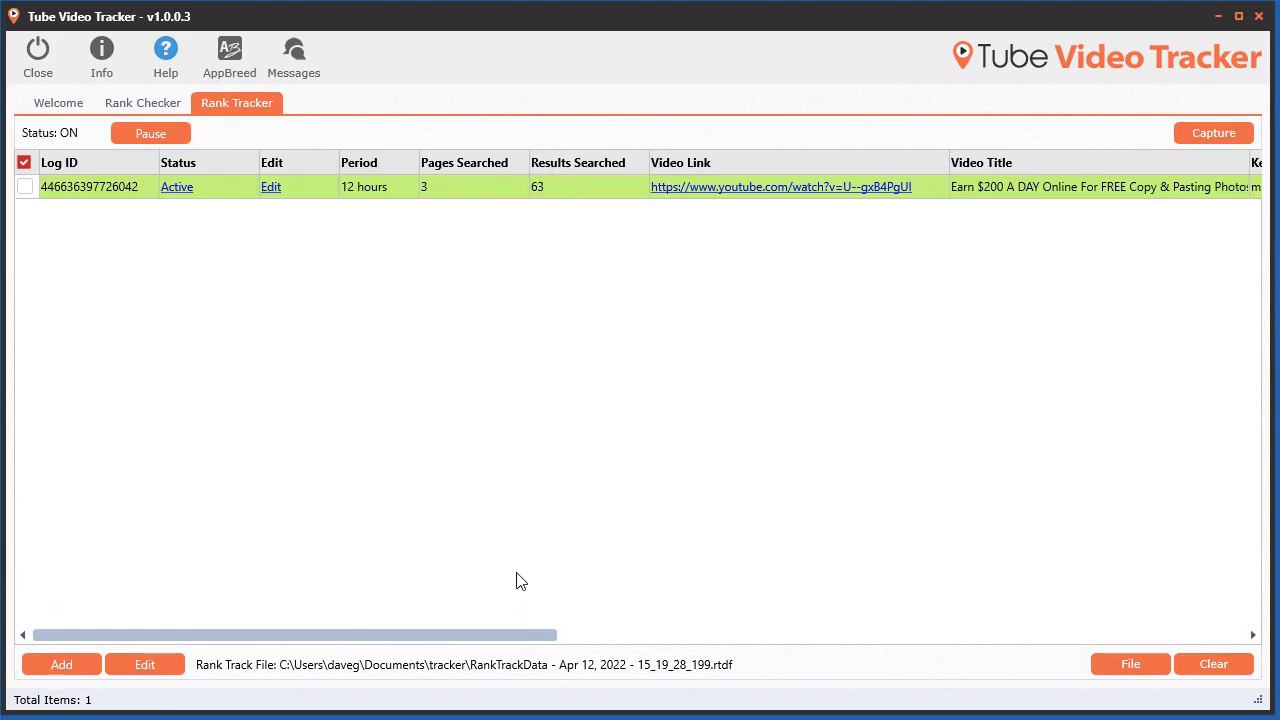
Step: Scroll across the tracker row to examine its ranking and capture columns
{"action": "left_click_drag", "start_coordinate": [502, 638], "coordinate": [648, 645]}
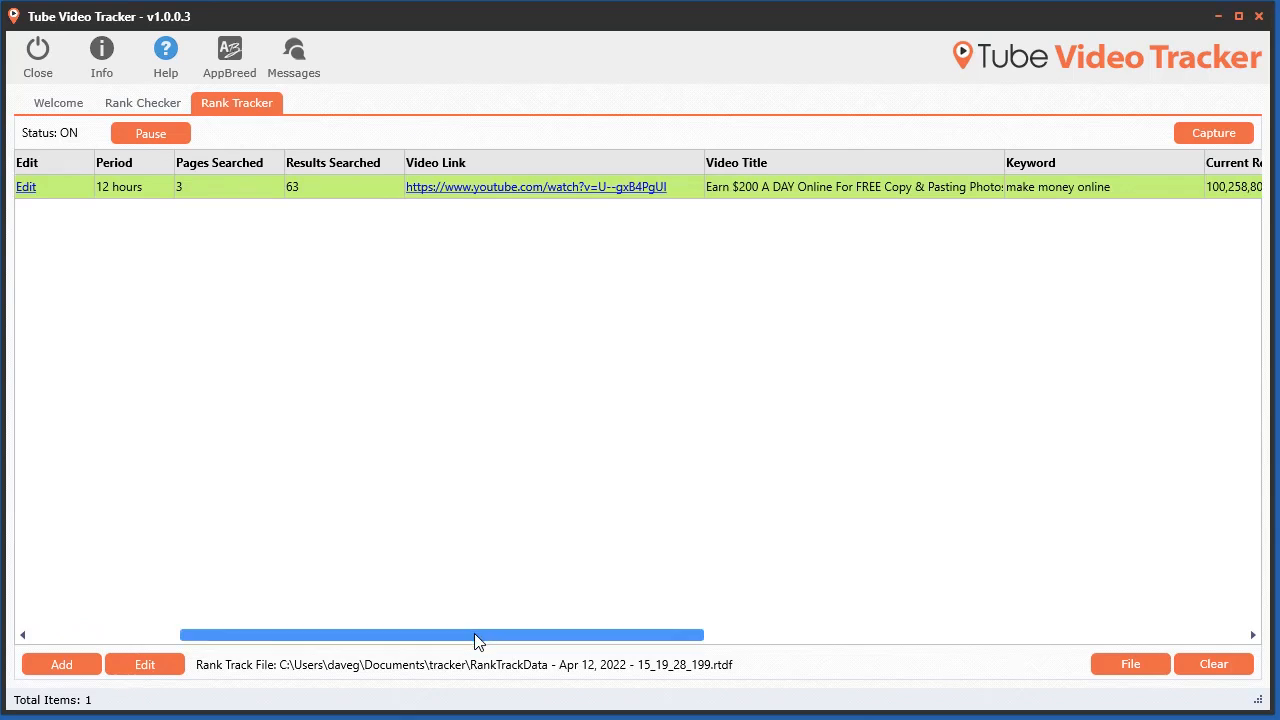
{"action": "left_click_drag", "start_coordinate": [476, 641], "coordinate": [763, 672]}
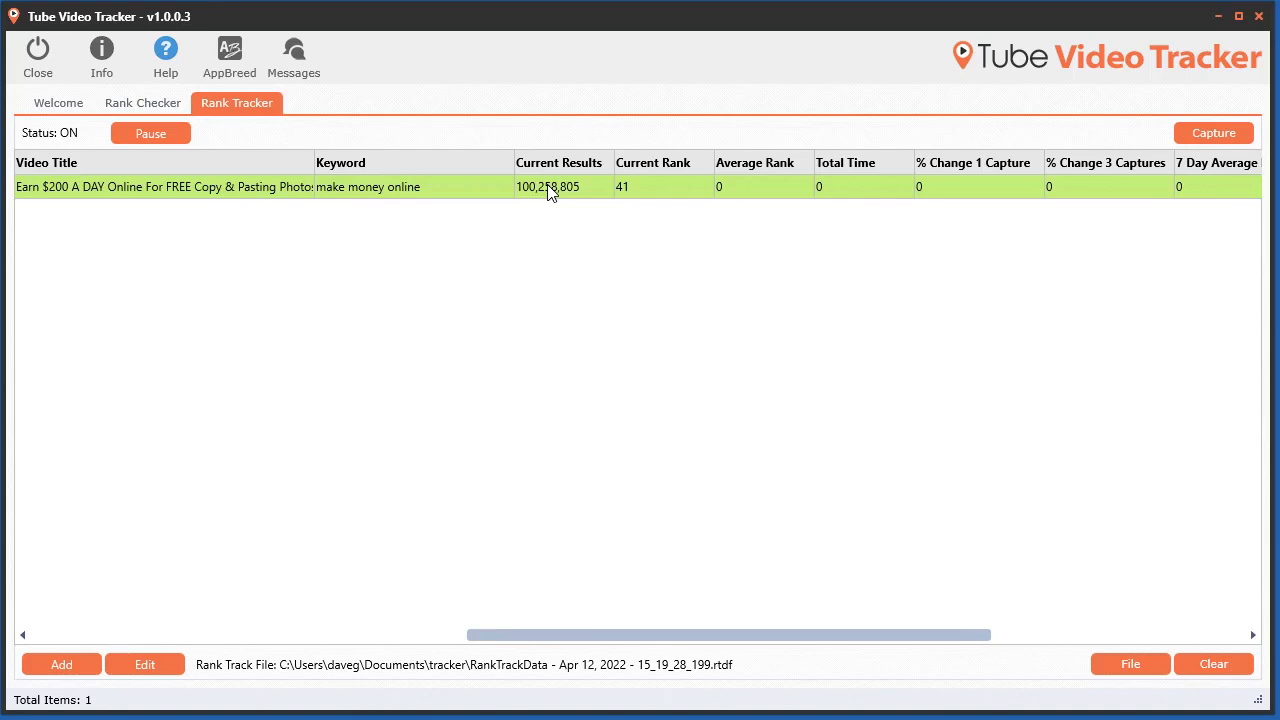
{"action": "left_click", "coordinate": [624, 184]}
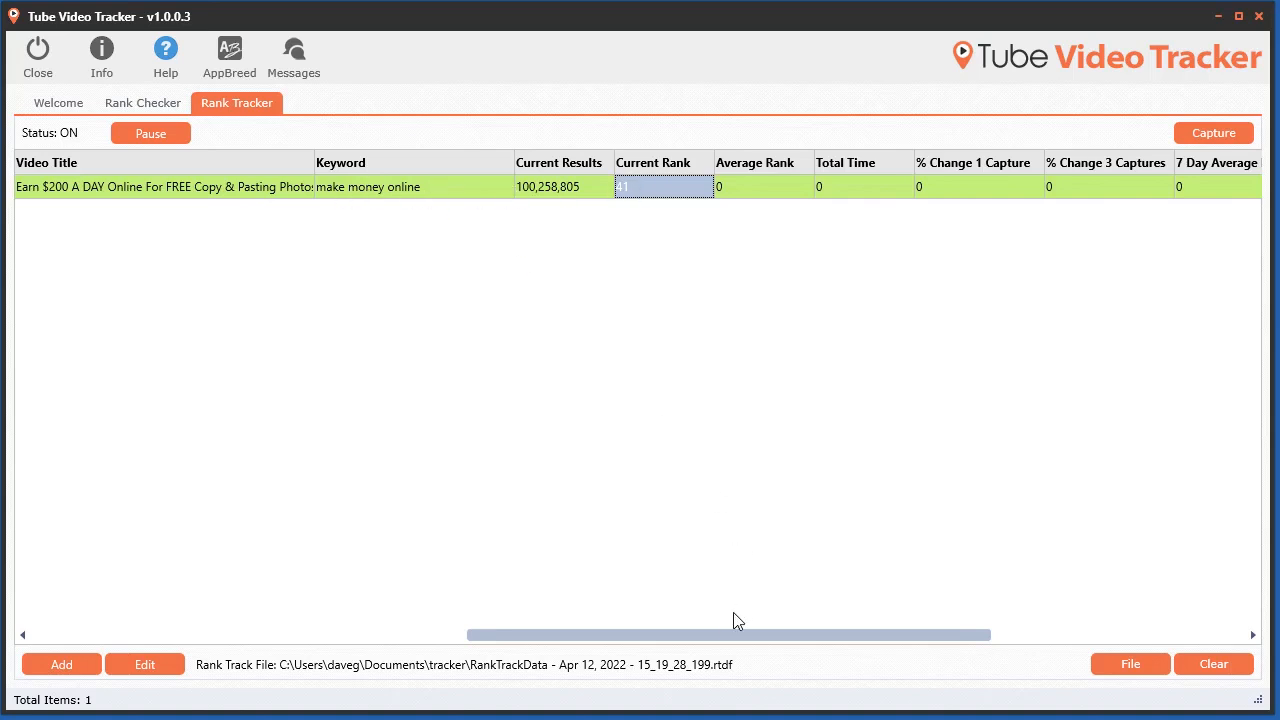
{"action": "left_click_drag", "start_coordinate": [736, 641], "coordinate": [877, 646]}
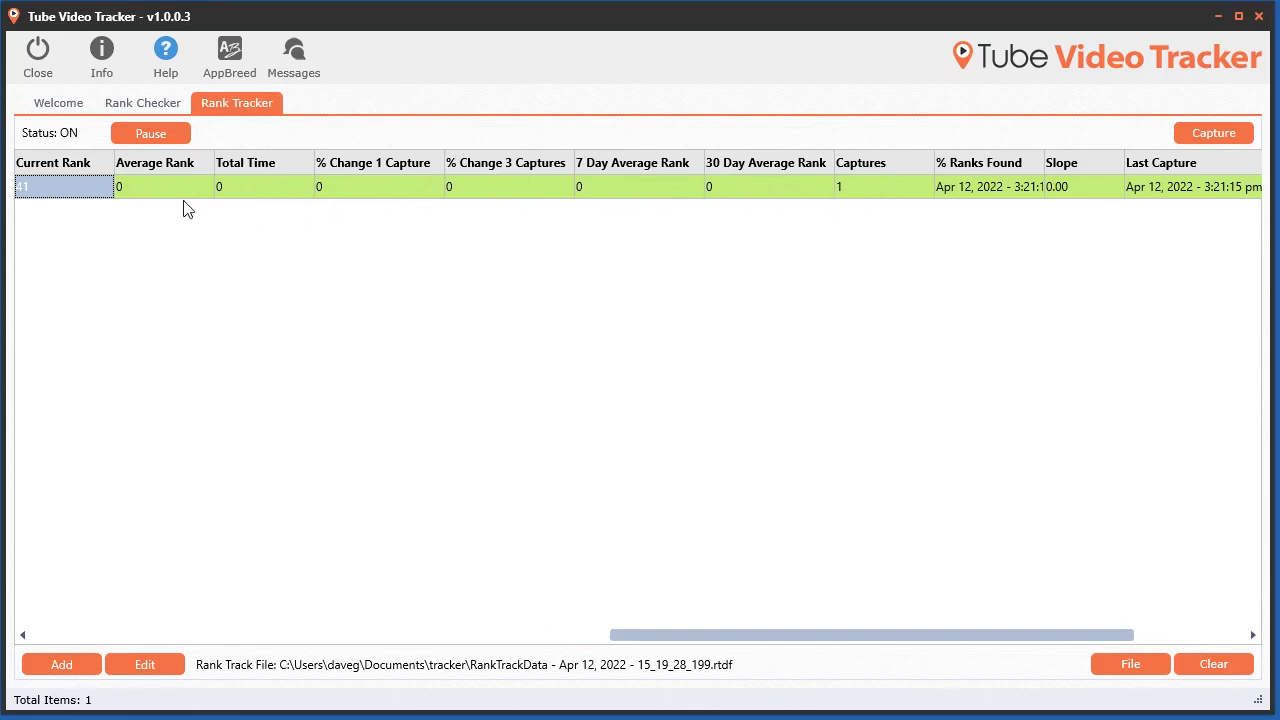
{"action": "left_click_drag", "start_coordinate": [874, 640], "coordinate": [1006, 477]}
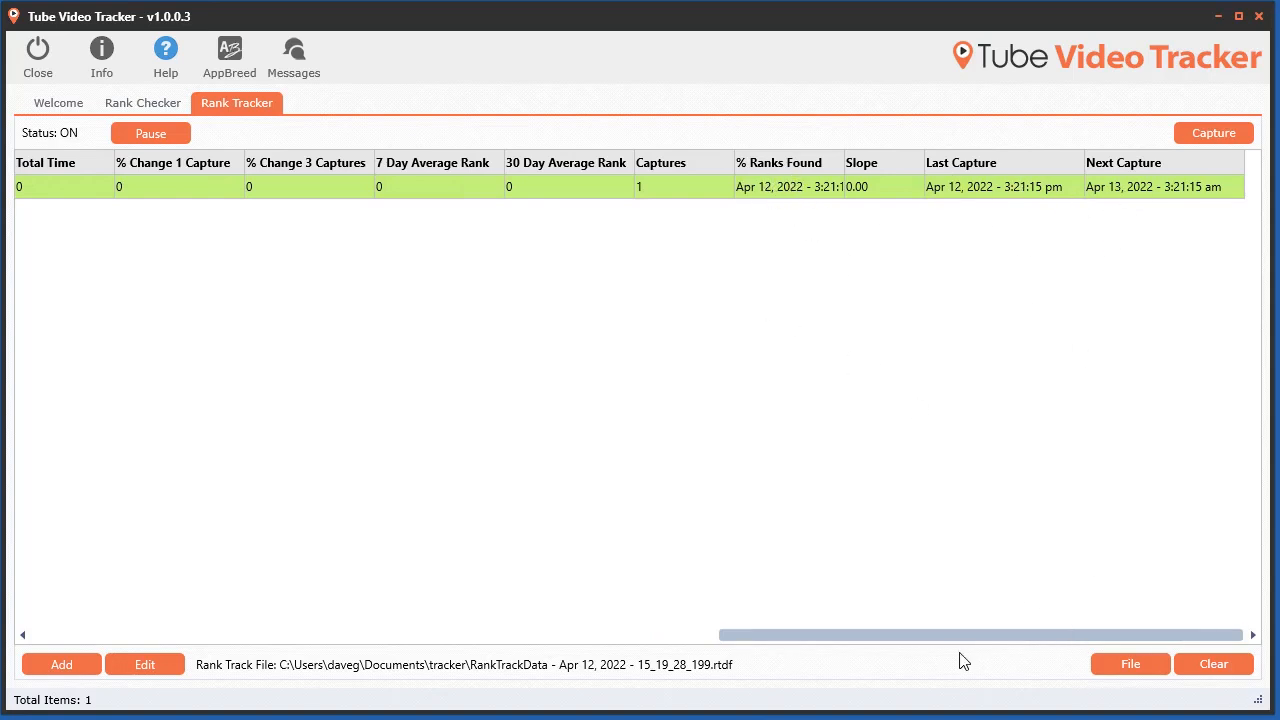
Step: Run an immediate capture for all trackers
{"action": "left_click", "coordinate": [1206, 137]}
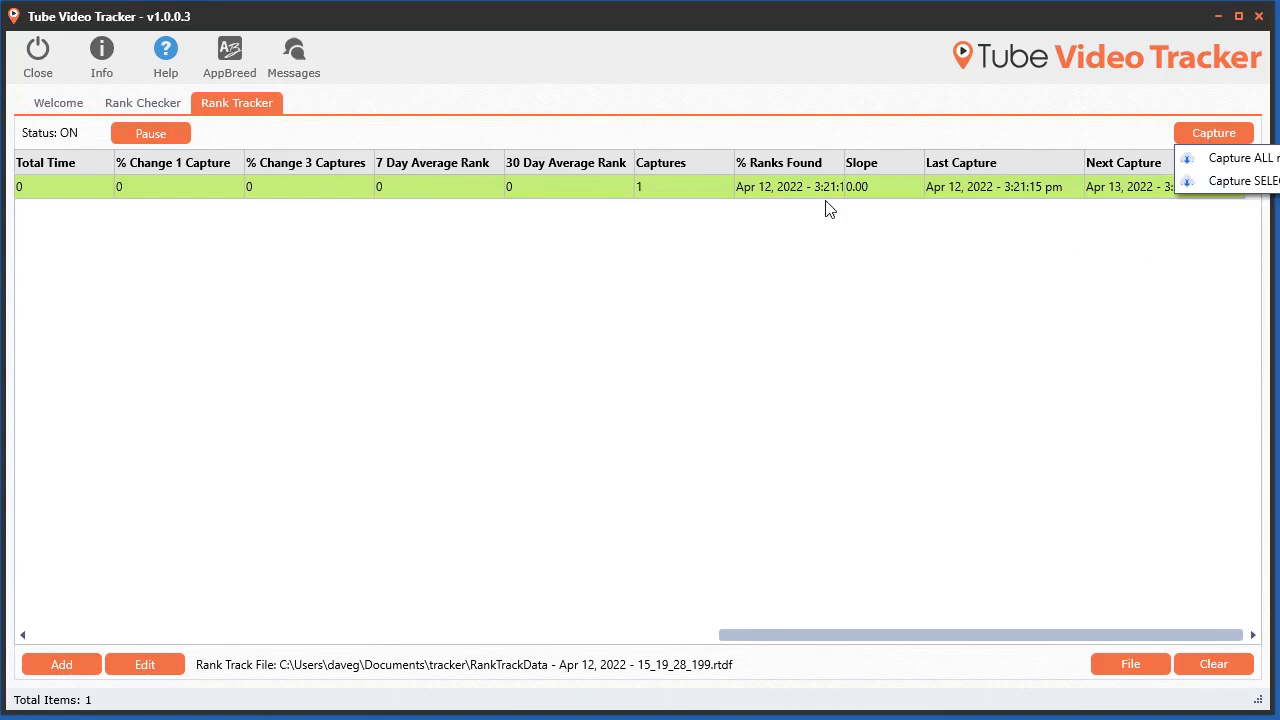
{"action": "left_click", "coordinate": [1199, 155]}
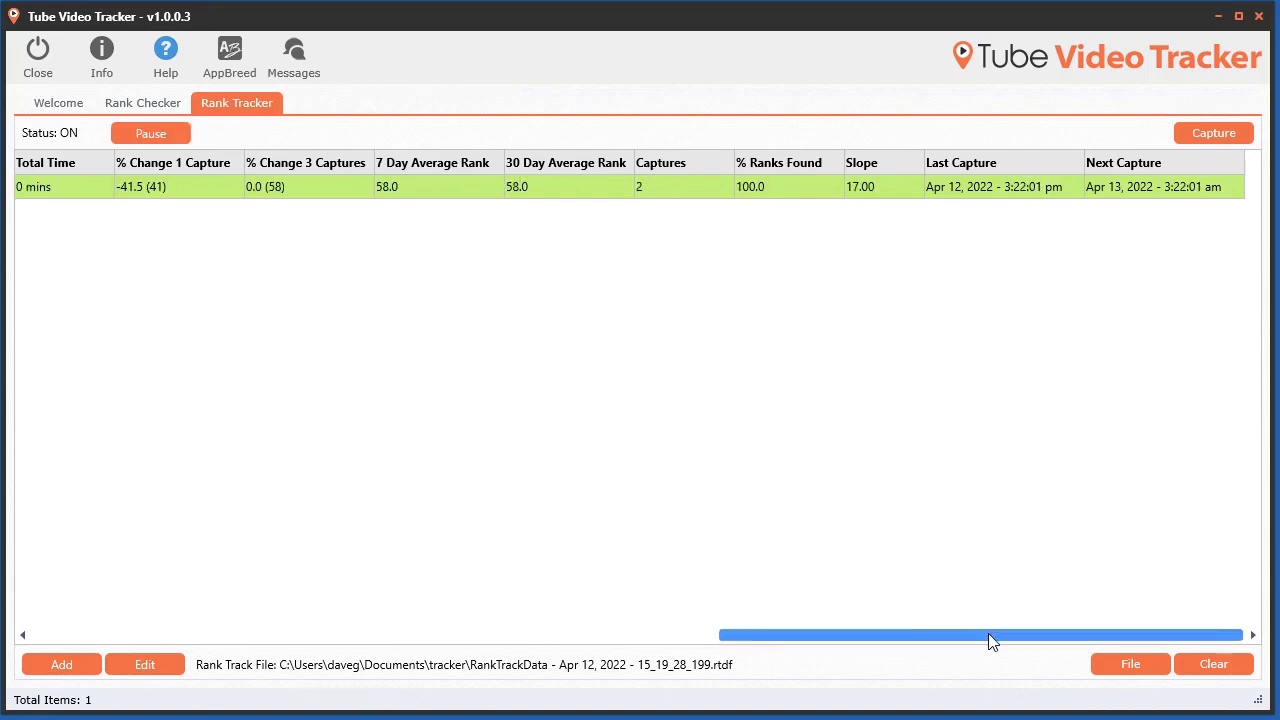
{"action": "left_click_drag", "start_coordinate": [991, 636], "coordinate": [903, 635]}
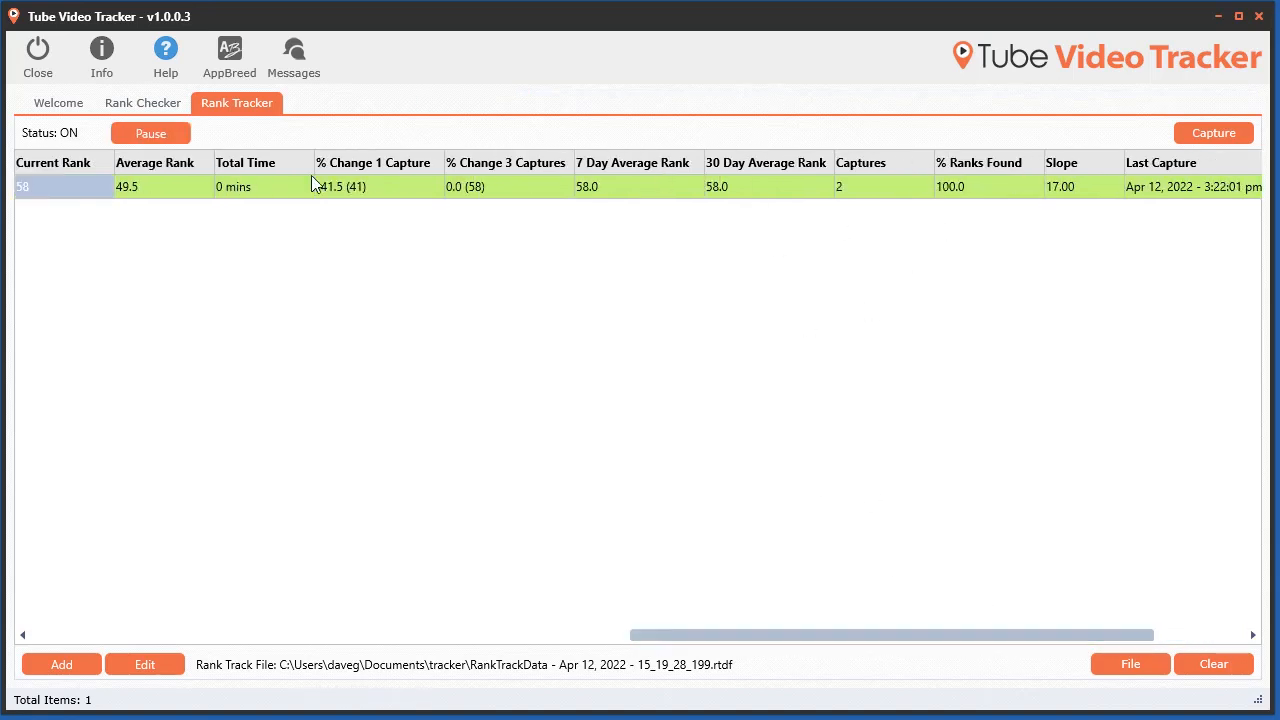
{"action": "left_click_drag", "start_coordinate": [1018, 641], "coordinate": [1070, 638]}
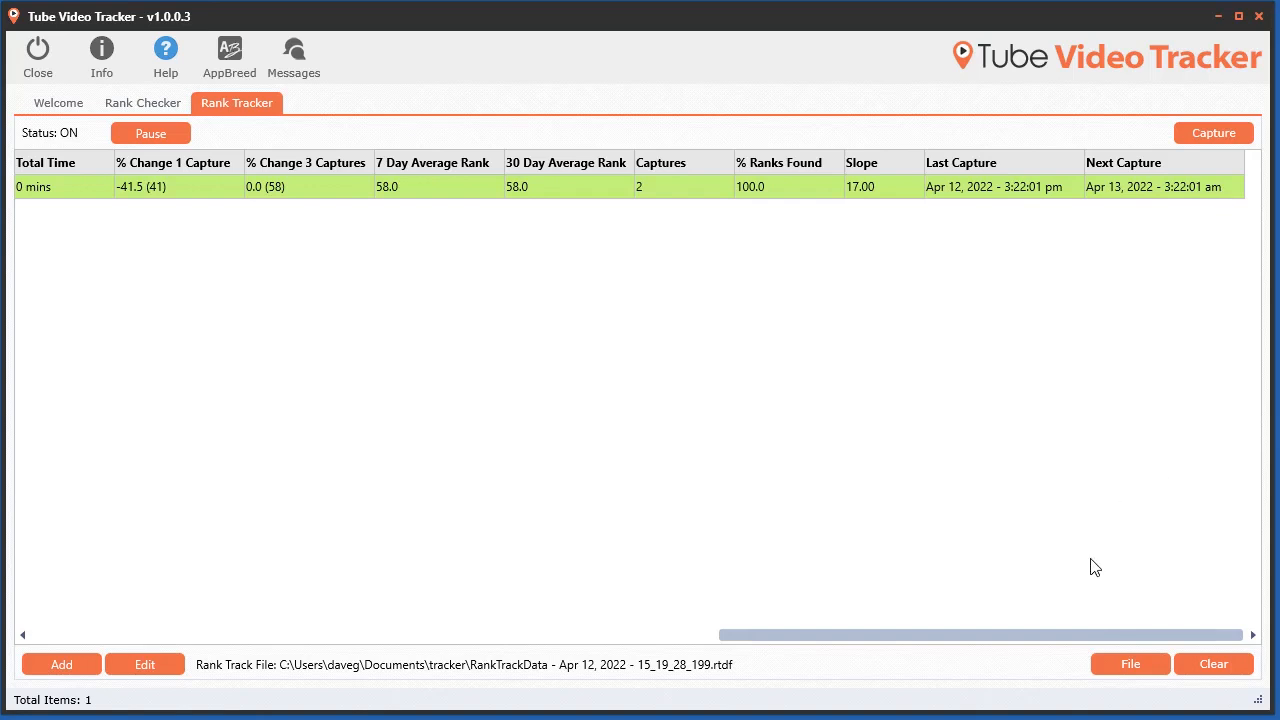
{"action": "left_click_drag", "start_coordinate": [1097, 634], "coordinate": [480, 634]}
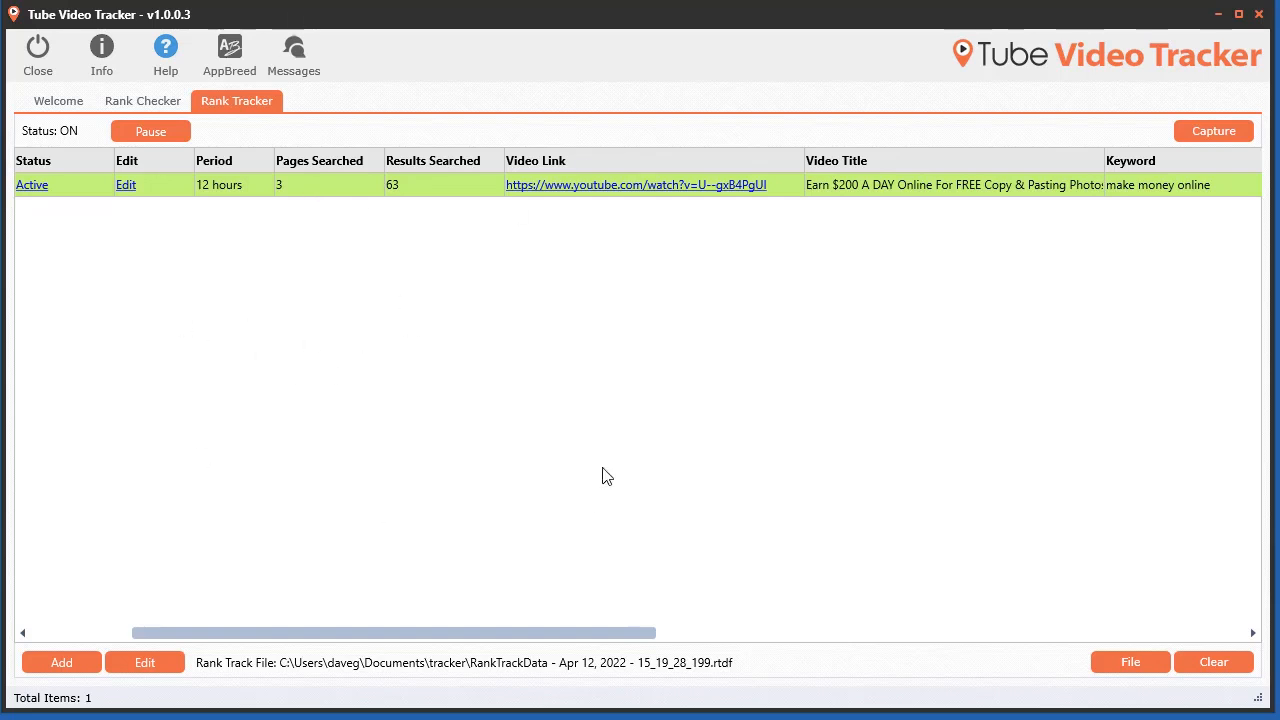
Step: Pause and resume tracking, then switch the tracker's status to inactive and back to active
{"action": "left_click", "coordinate": [178, 133]}
{"action": "left_click", "coordinate": [146, 130]}
{"action": "left_click_drag", "start_coordinate": [438, 632], "coordinate": [234, 643]}
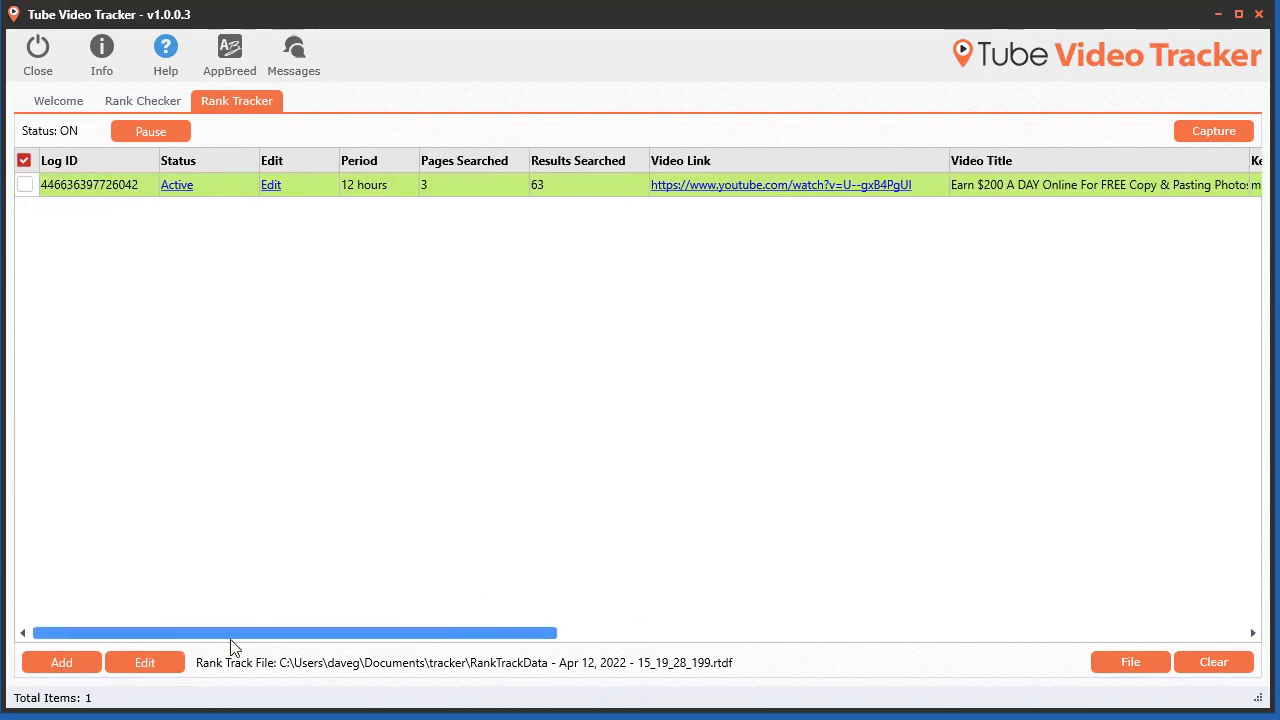
{"action": "left_click", "coordinate": [177, 187]}
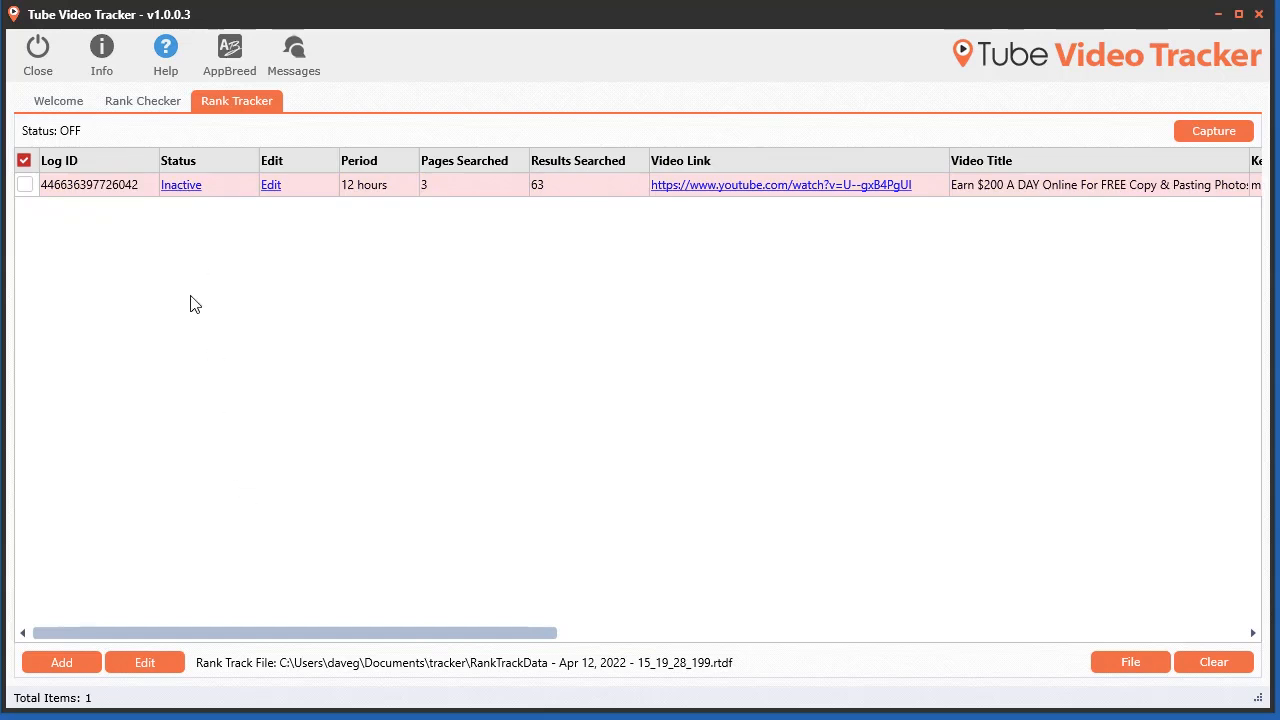
{"action": "left_click", "coordinate": [178, 187]}
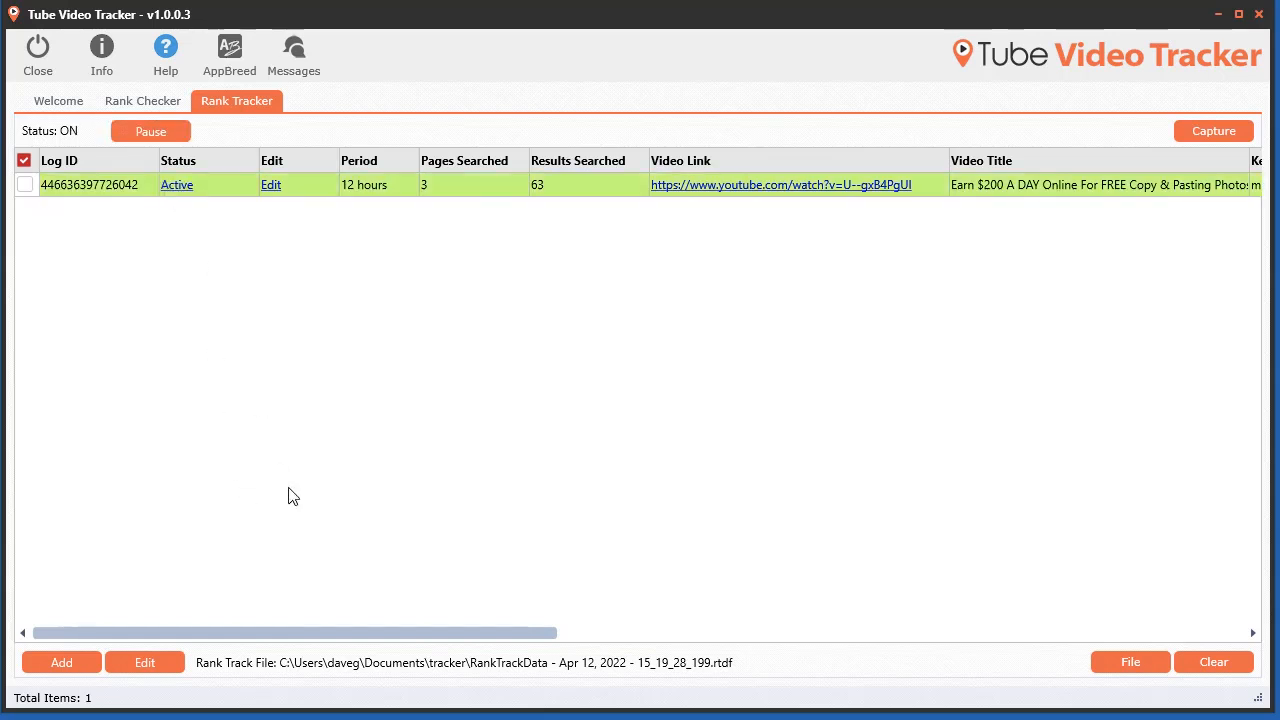
Step: Edit the tracker to change its capture period to 6 hours
{"action": "left_click", "coordinate": [271, 188]}
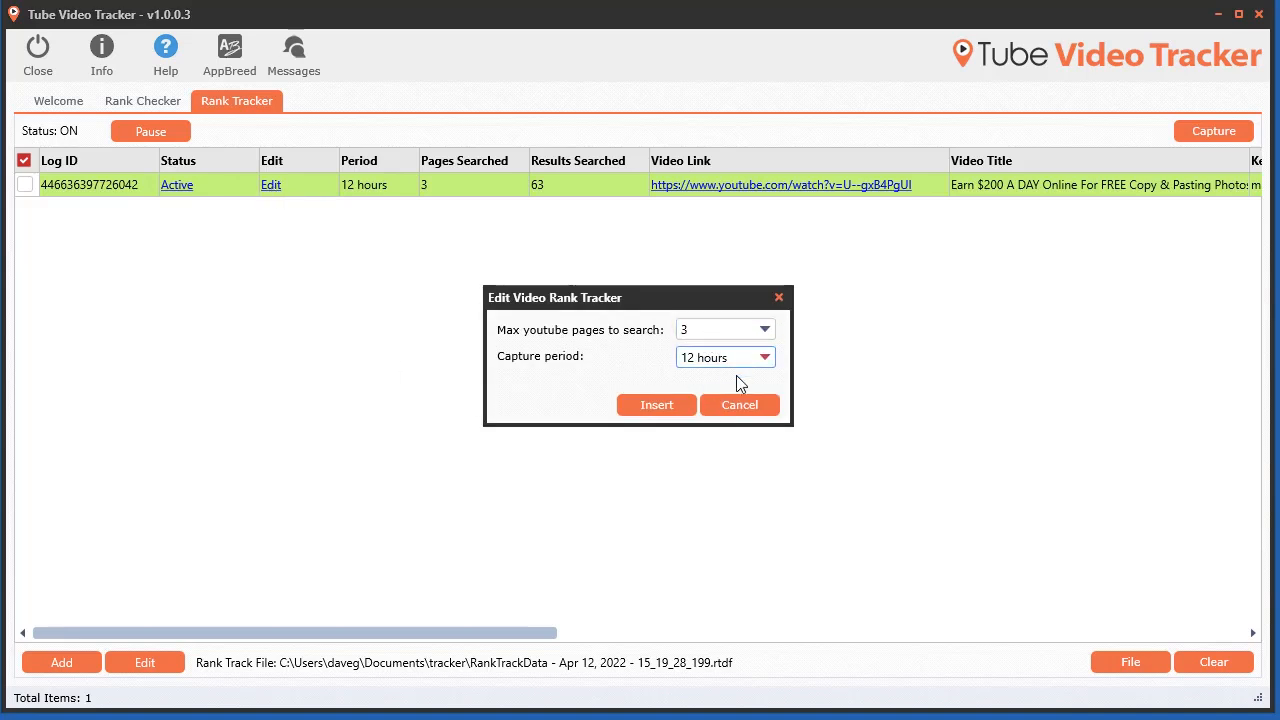
{"action": "left_click", "coordinate": [726, 357]}
{"action": "left_click", "coordinate": [710, 421]}
{"action": "left_click", "coordinate": [657, 404]}
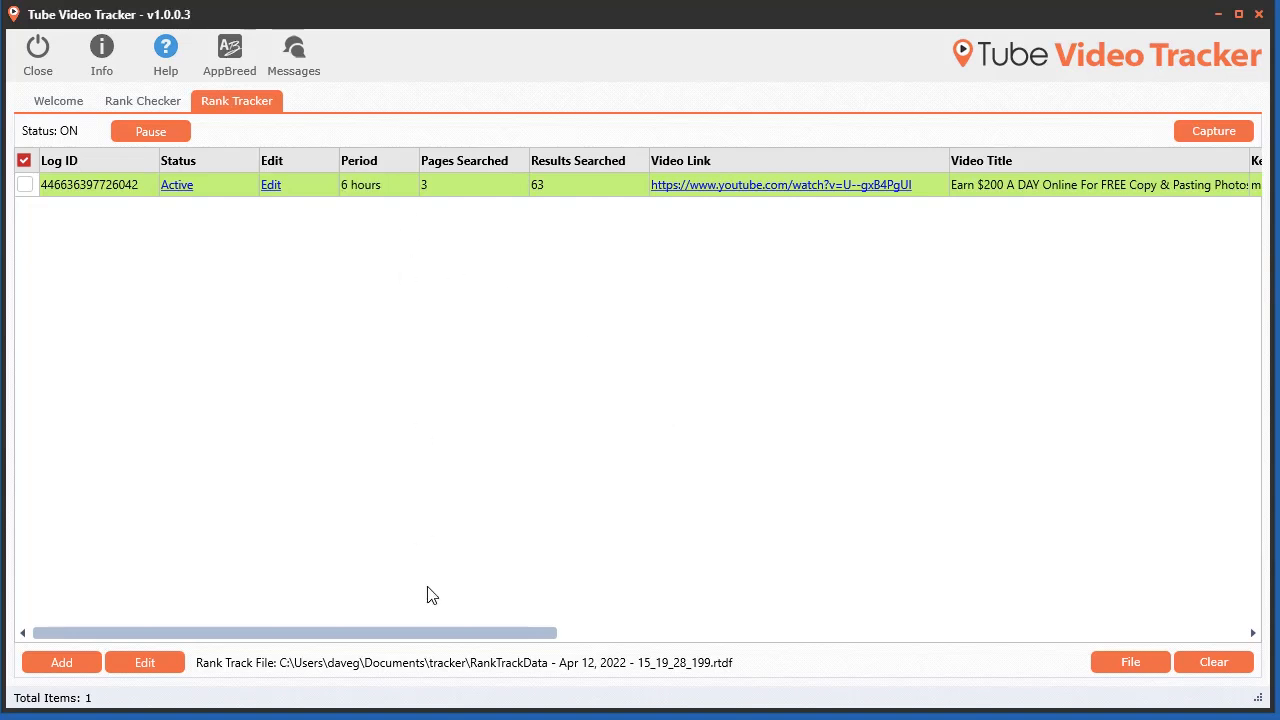
Step: Add two trackers with a 12 hours period: U--gxB4PgUI for 'make money' and ncS8FBVQMb0 for 'online money'
{"action": "left_click_drag", "start_coordinate": [434, 632], "coordinate": [1131, 638]}
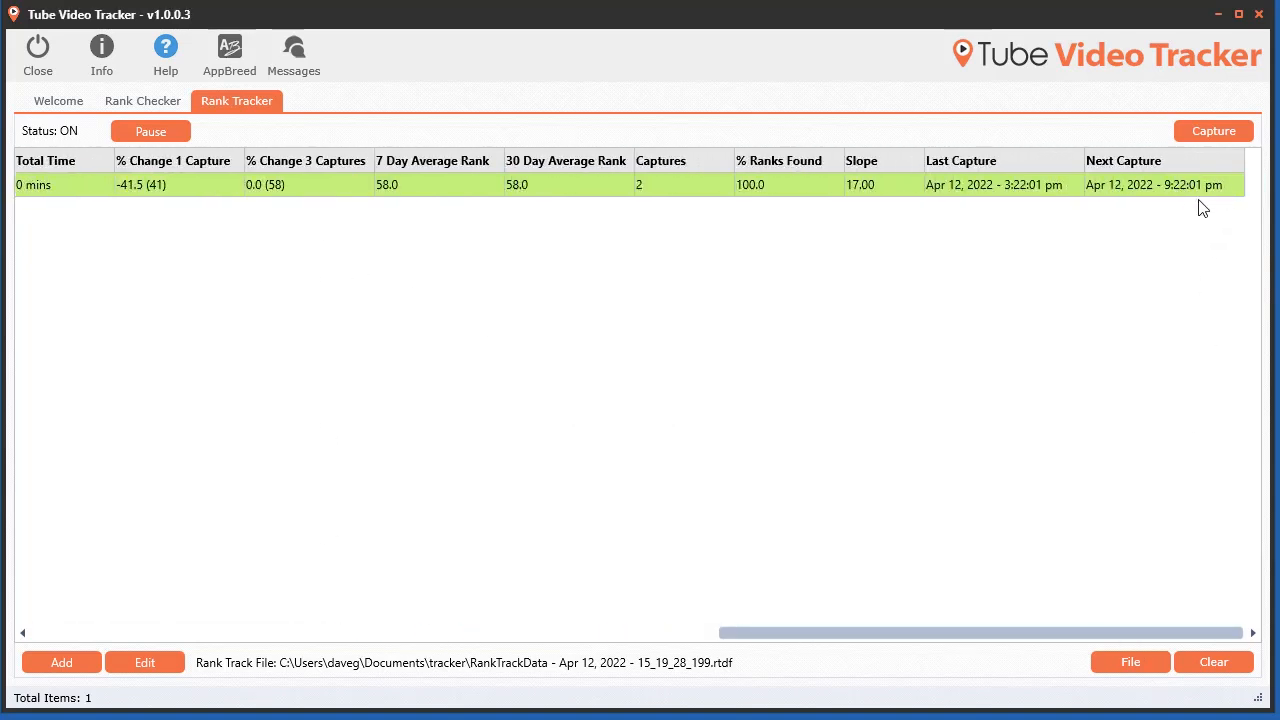
{"action": "left_click_drag", "start_coordinate": [1151, 626], "coordinate": [377, 645]}
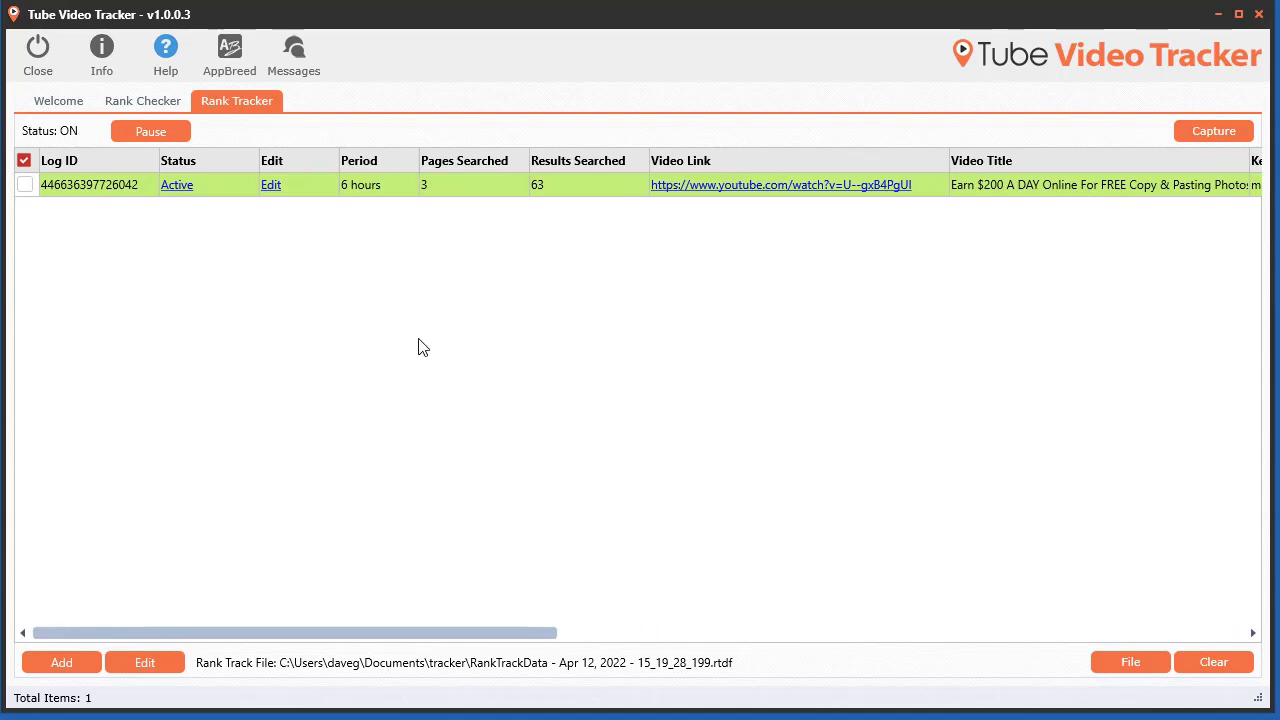
{"action": "left_click_drag", "start_coordinate": [725, 13], "coordinate": [732, 0]}
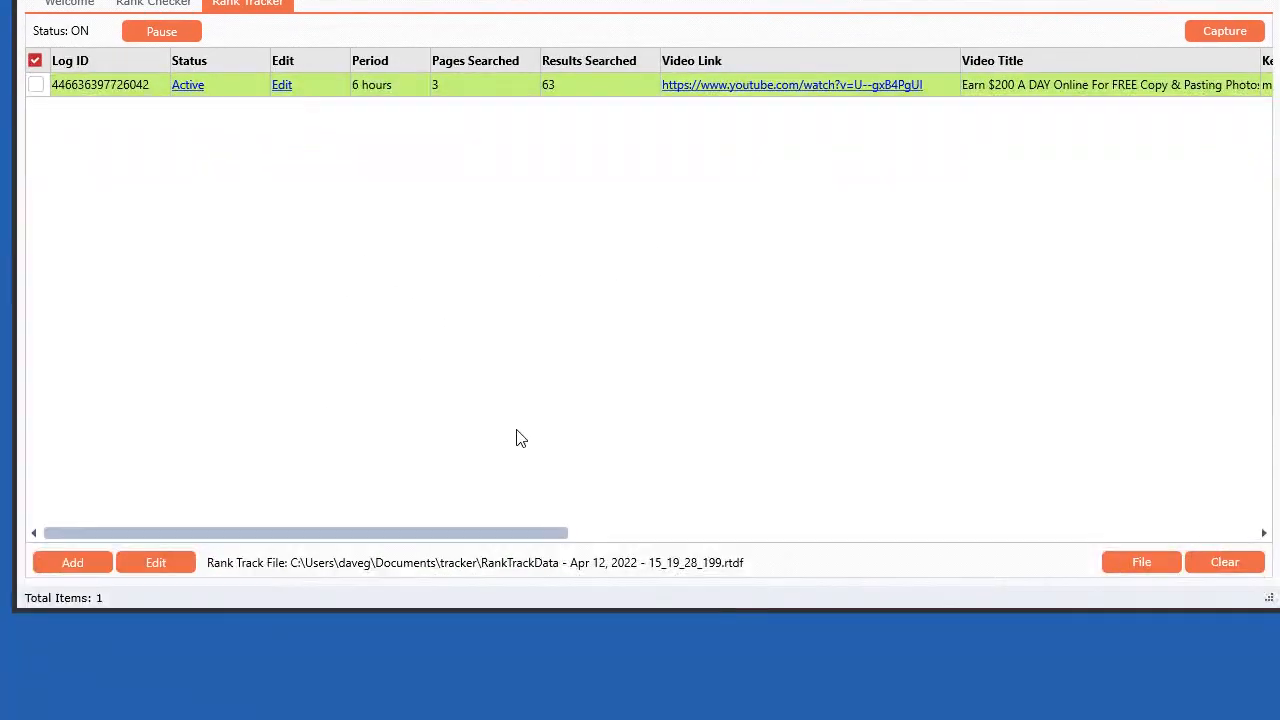
{"action": "left_click", "coordinate": [68, 636]}
{"action": "left_click", "coordinate": [132, 609]}
{"action": "left_click_drag", "start_coordinate": [718, 54], "coordinate": [634, 86]}
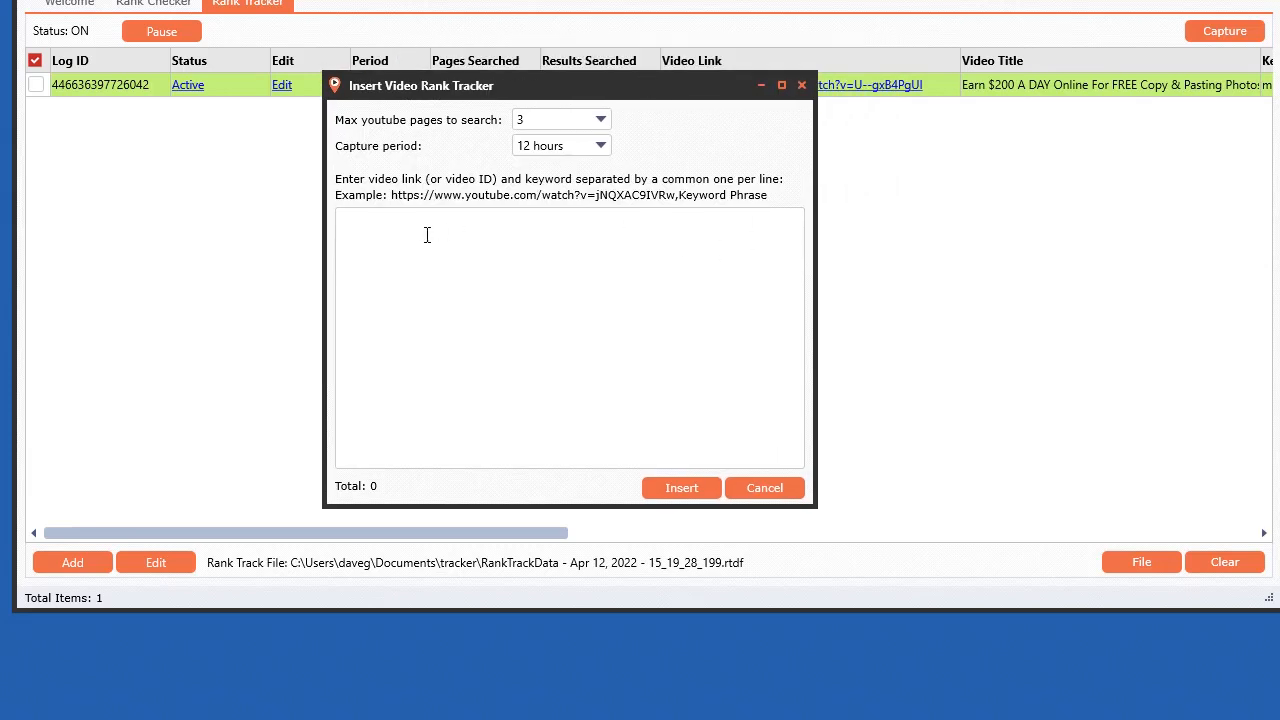
{"action": "left_click", "coordinate": [469, 261]}
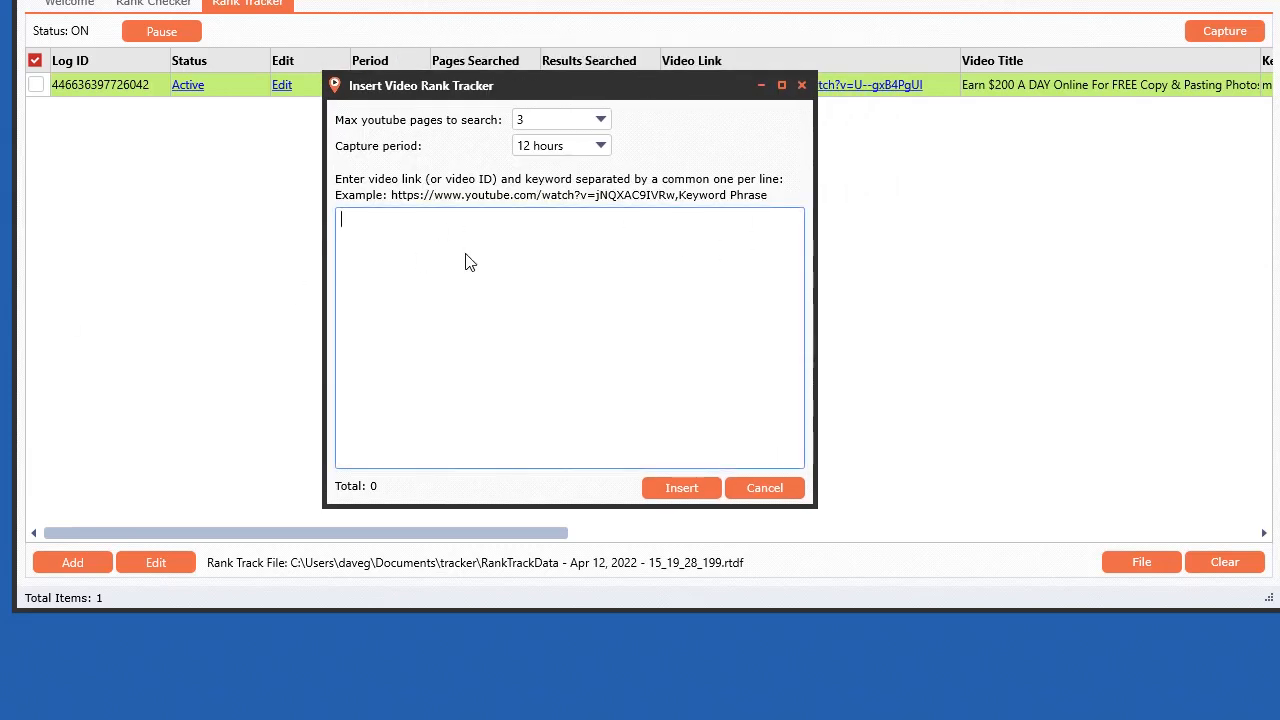
{"action": "type", "text": "https://www.youtube.com/watch?v=U--gxB4PgUI"}
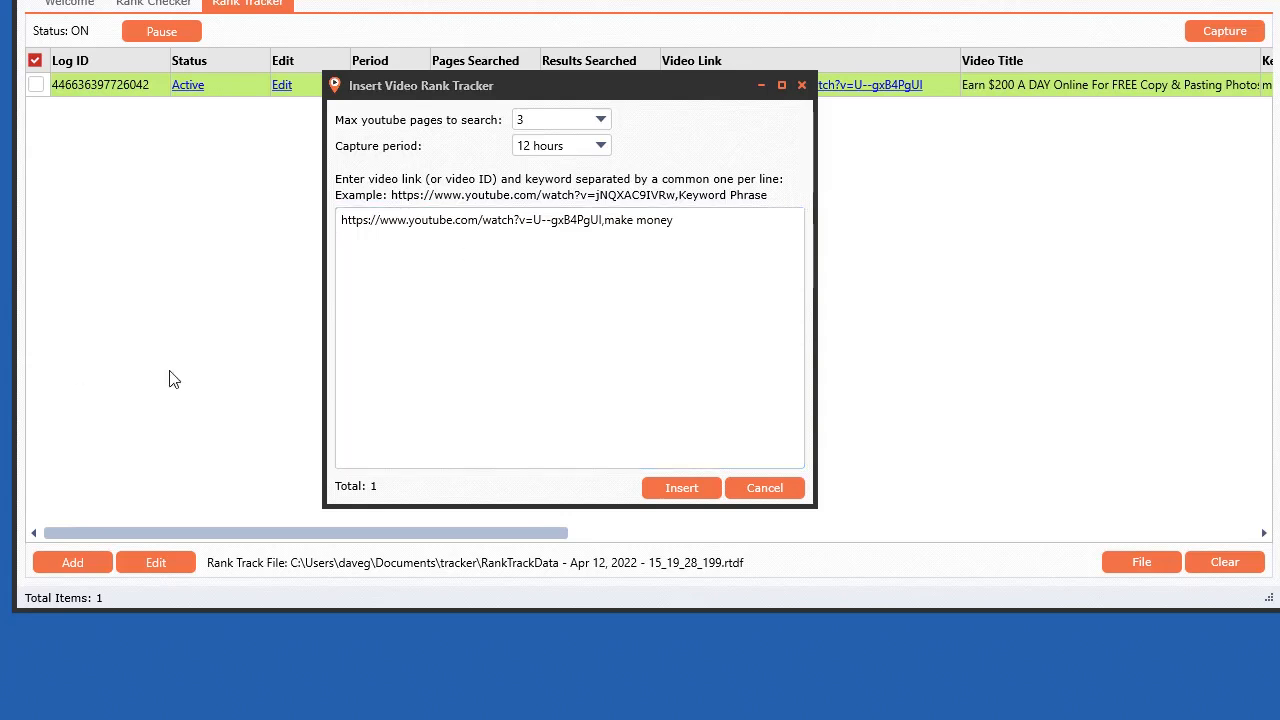
{"action": "left_click", "coordinate": [501, 247]}
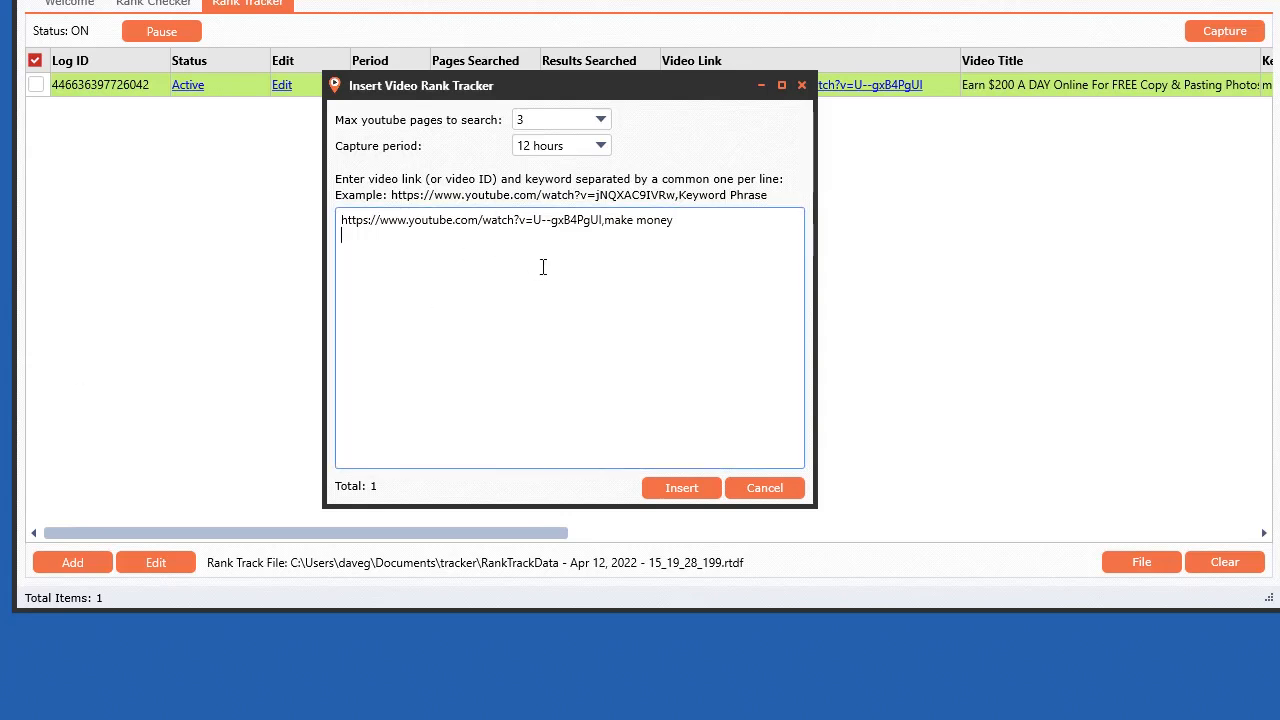
{"action": "type", "text": "https://www.youtube.com/watch?v=ncS8FBVQMb0"}
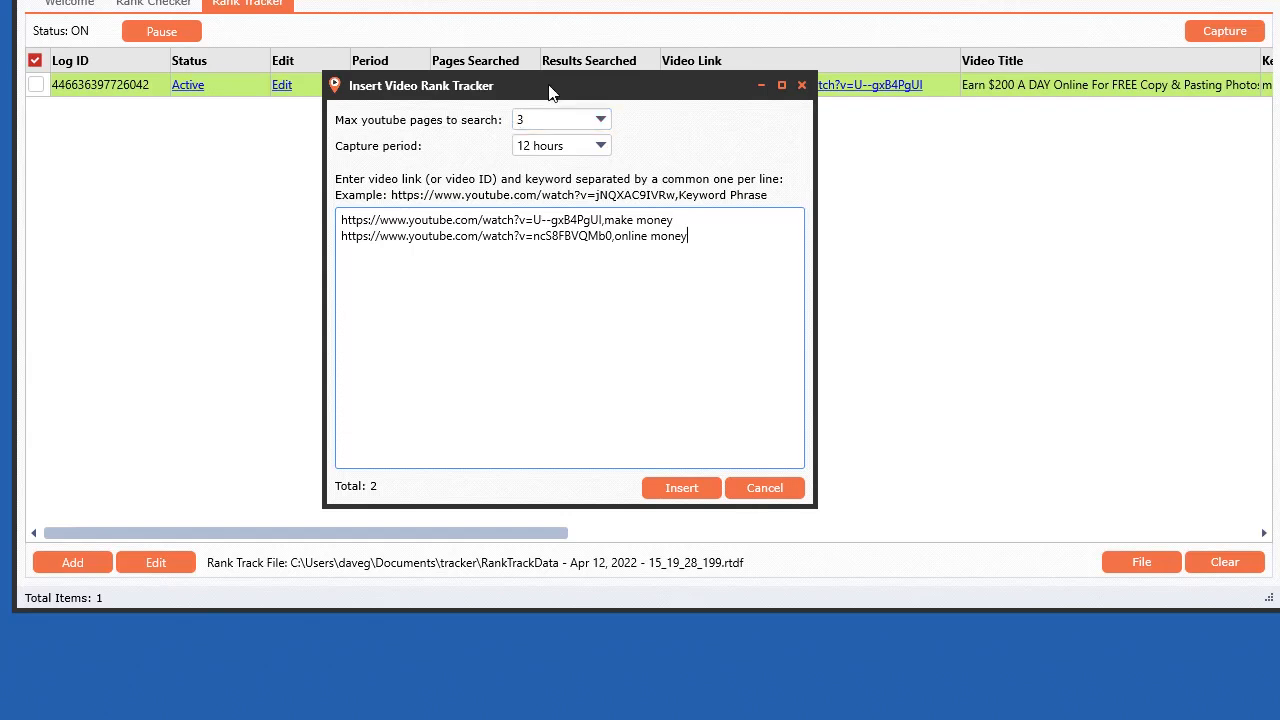
{"action": "left_click", "coordinate": [681, 487]}
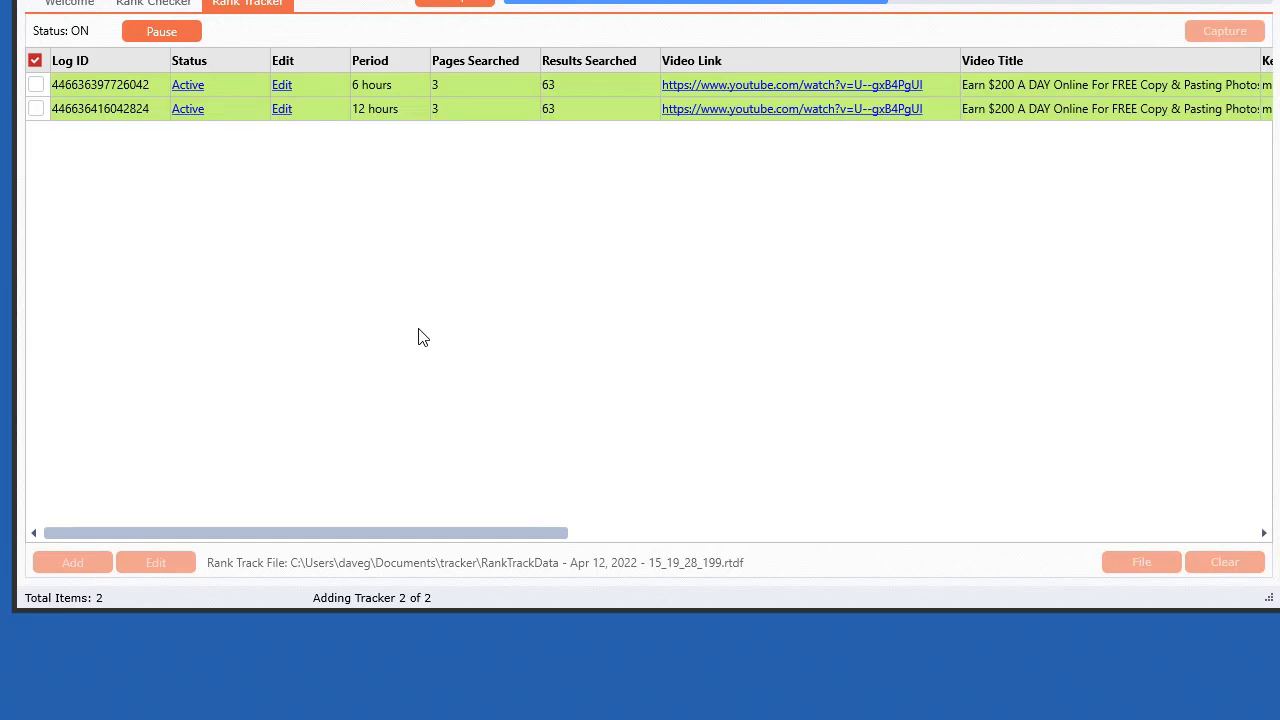
Step: Select all three trackers and run a capture for the selected trackers
{"action": "left_click_drag", "start_coordinate": [489, 535], "coordinate": [1156, 535]}
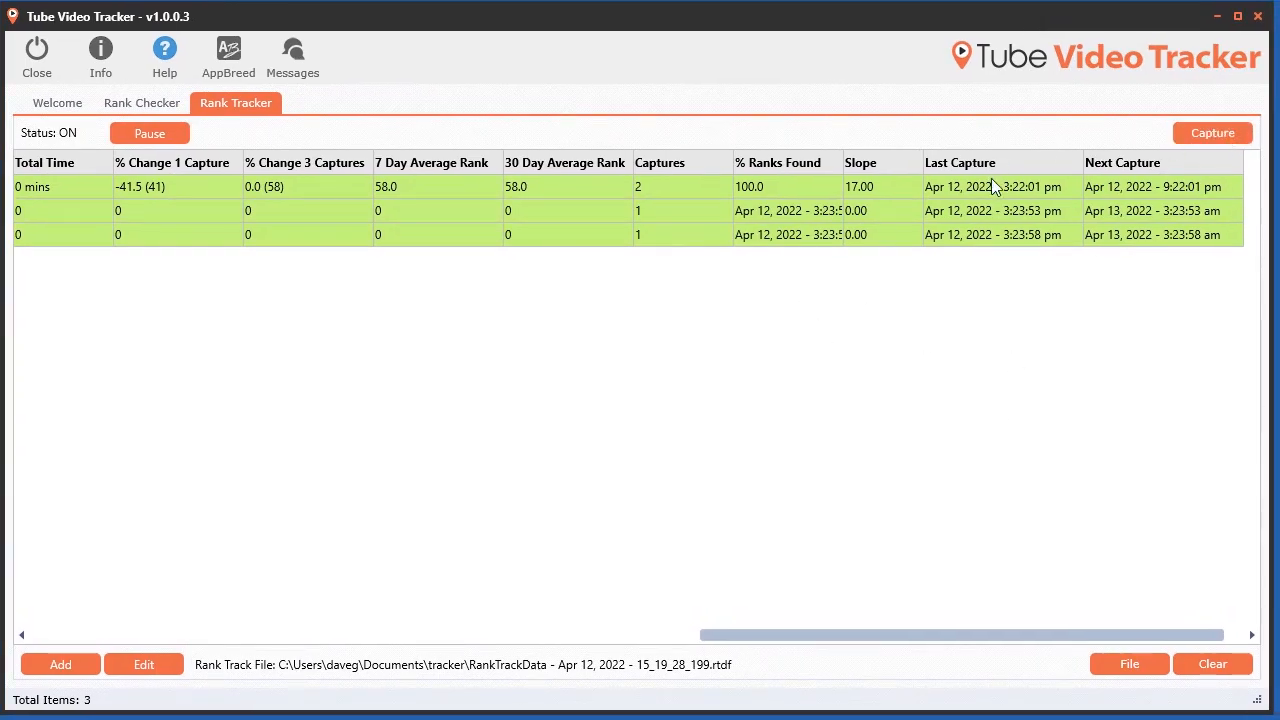
{"action": "left_click", "coordinate": [1207, 133]}
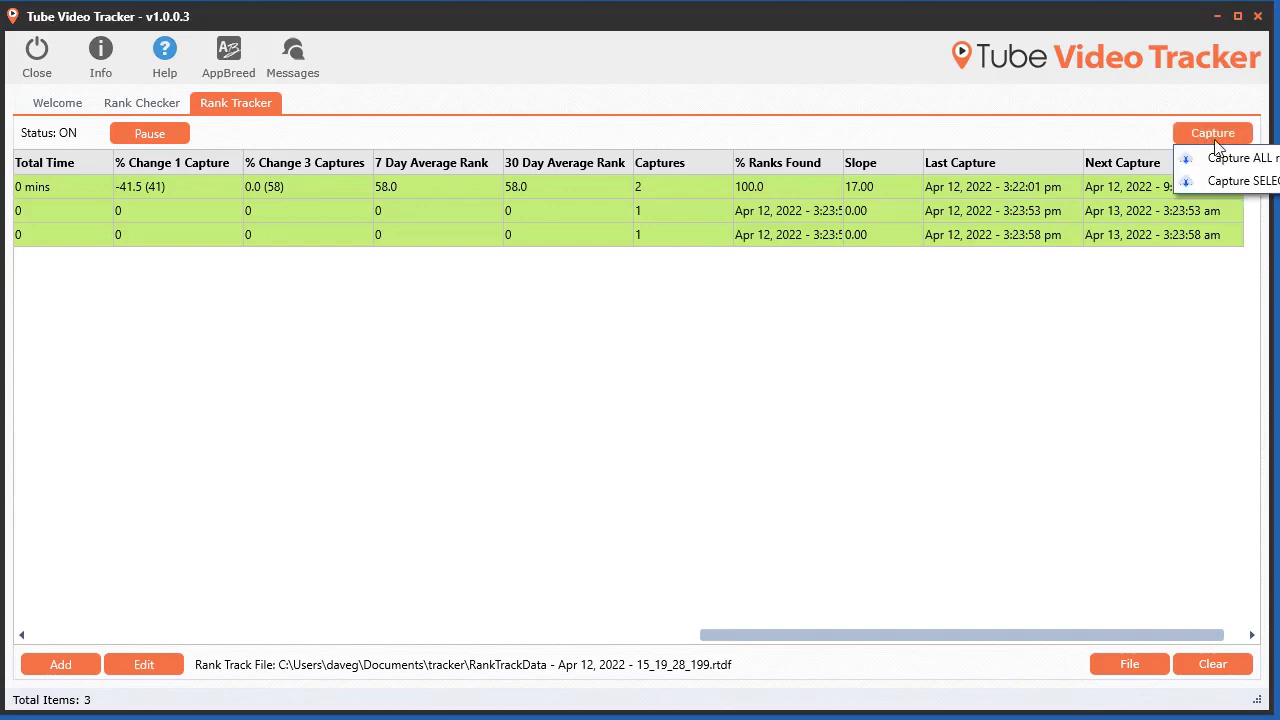
{"action": "left_click_drag", "start_coordinate": [1080, 5], "coordinate": [938, 18]}
{"action": "left_click", "coordinate": [1070, 146]}
{"action": "left_click_drag", "start_coordinate": [905, 648], "coordinate": [357, 634]}
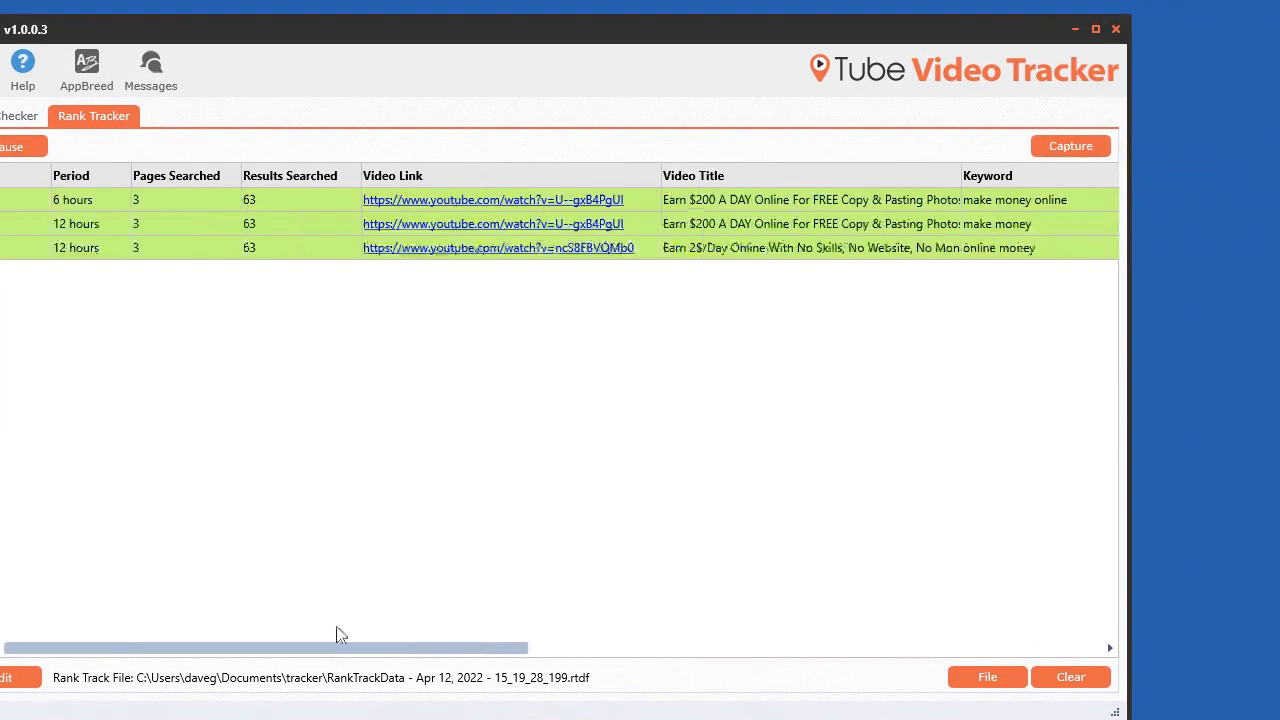
{"action": "left_click_drag", "start_coordinate": [523, 25], "coordinate": [785, 62]}
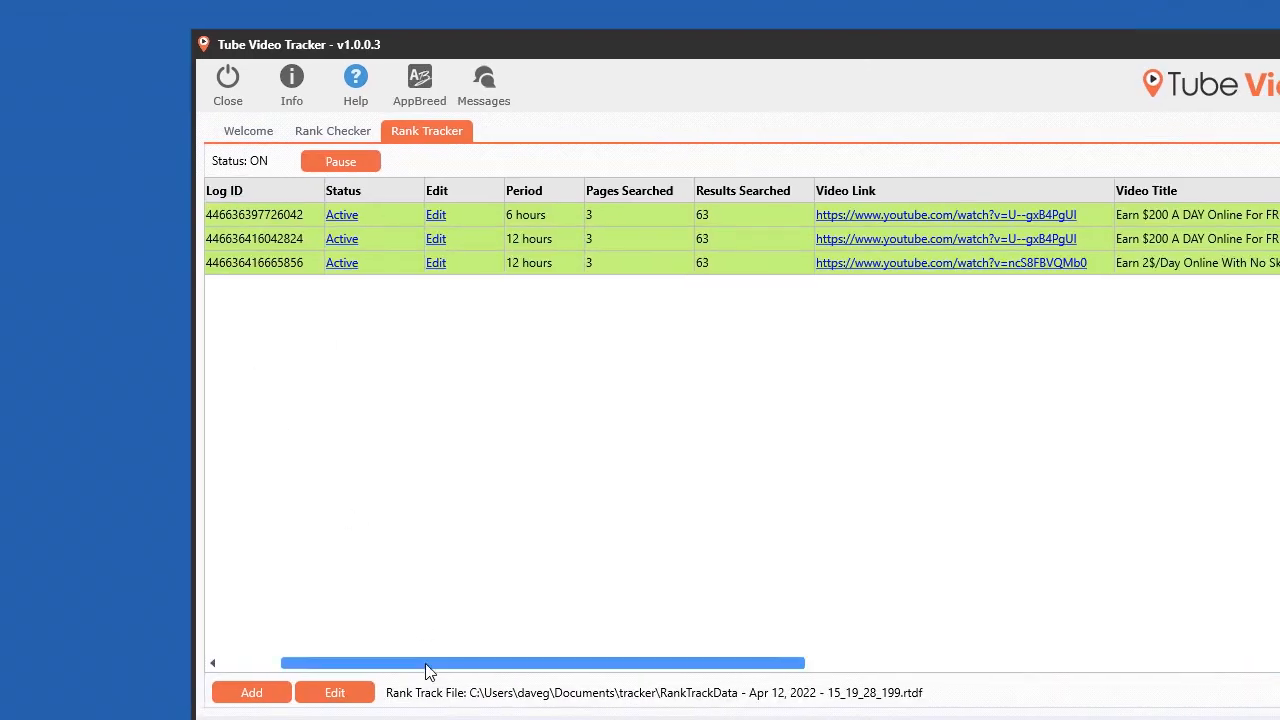
{"action": "left_click_drag", "start_coordinate": [429, 656], "coordinate": [372, 656]}
{"action": "left_click", "coordinate": [215, 263]}
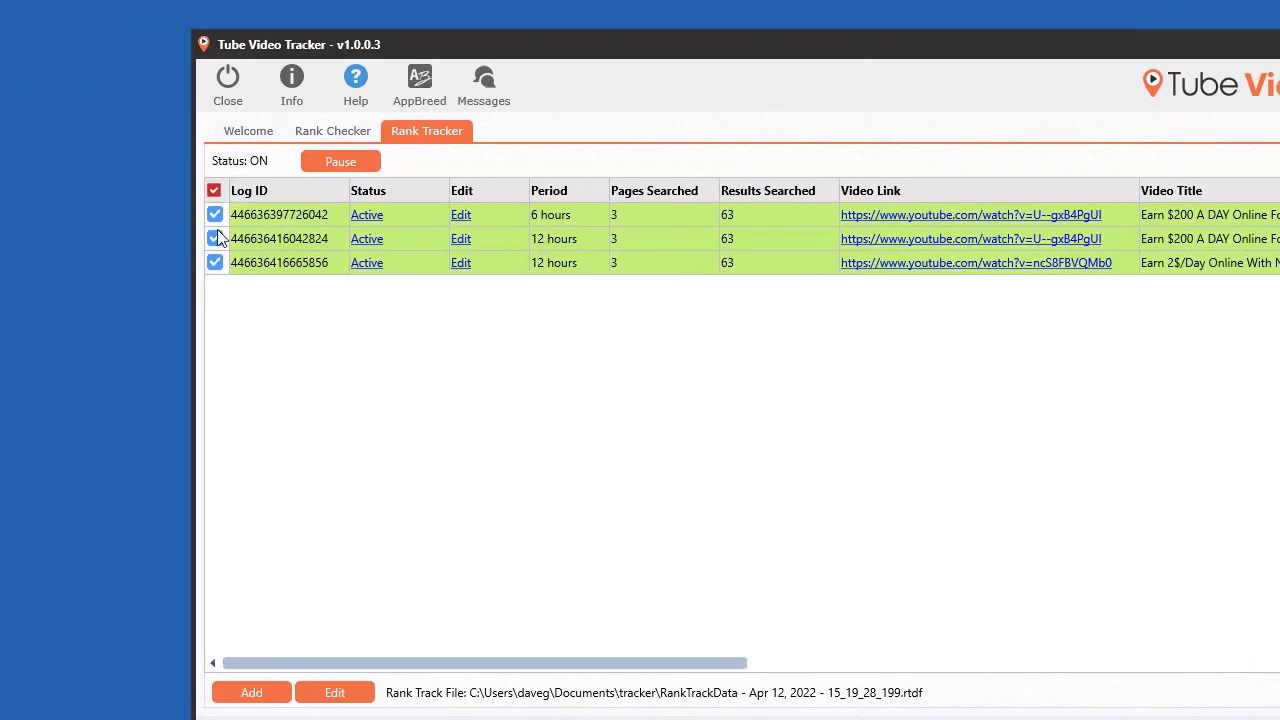
{"action": "left_click_drag", "start_coordinate": [749, 44], "coordinate": [383, 46]}
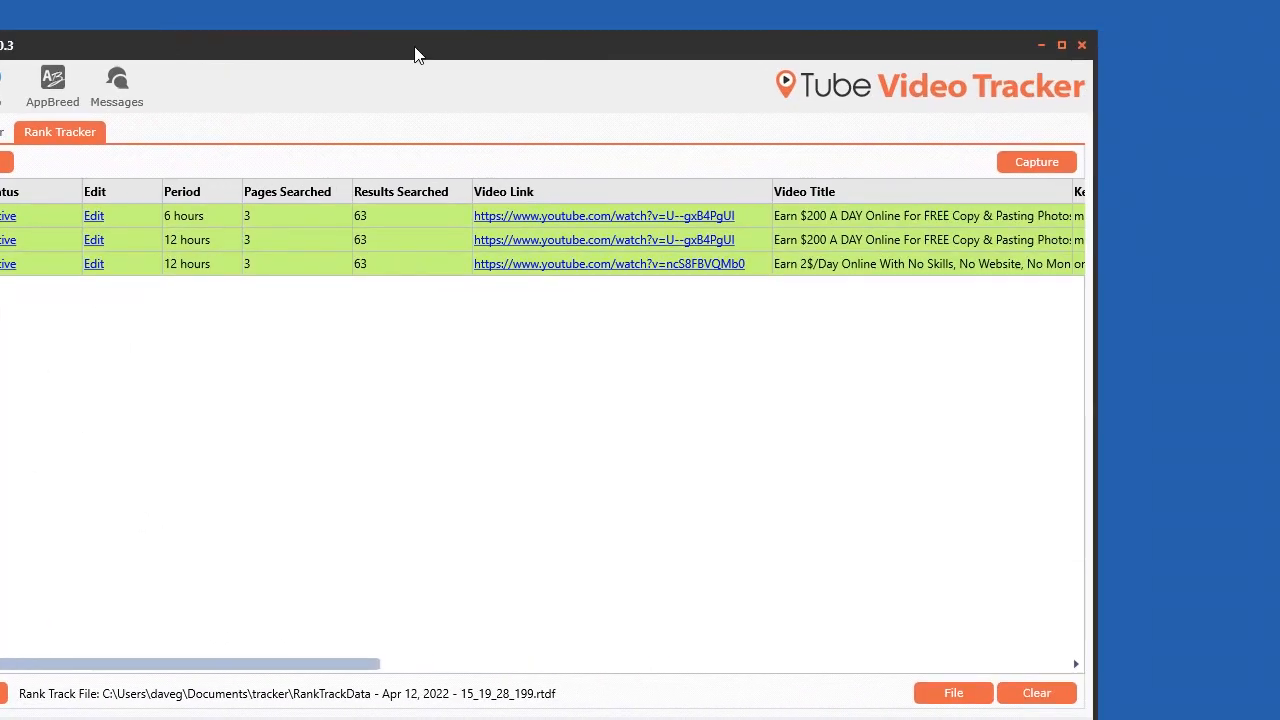
{"action": "left_click", "coordinate": [1058, 163]}
{"action": "left_click", "coordinate": [1062, 189]}
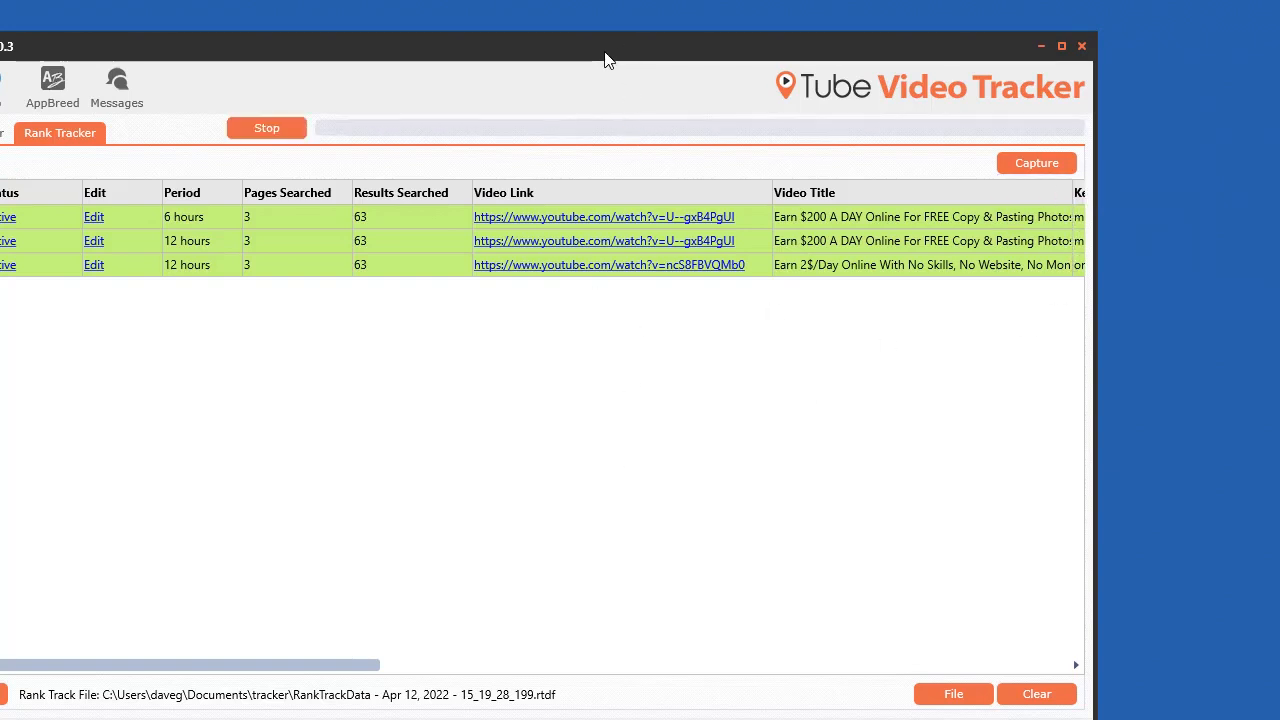
Step: Open the first tracker's rank chart and examine its rank position and estimated results graphs
{"action": "left_click_drag", "start_coordinate": [605, 62], "coordinate": [641, 67]}
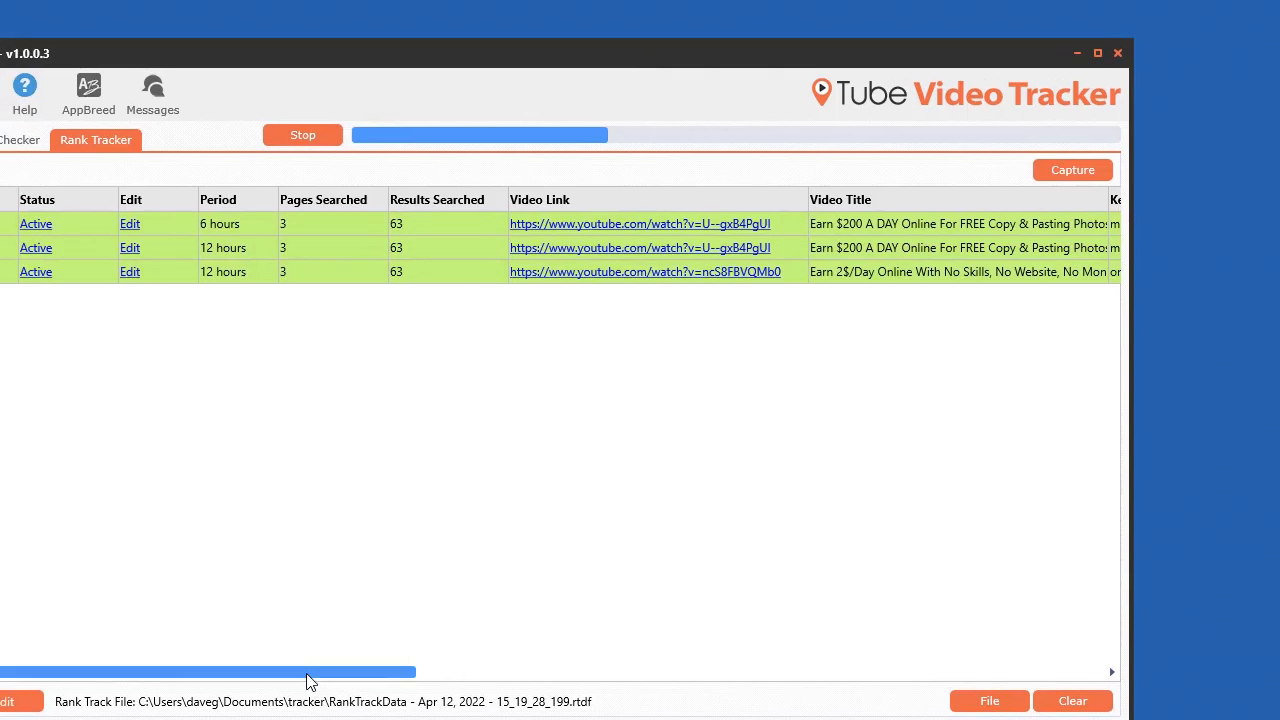
{"action": "left_click_drag", "start_coordinate": [310, 680], "coordinate": [934, 672]}
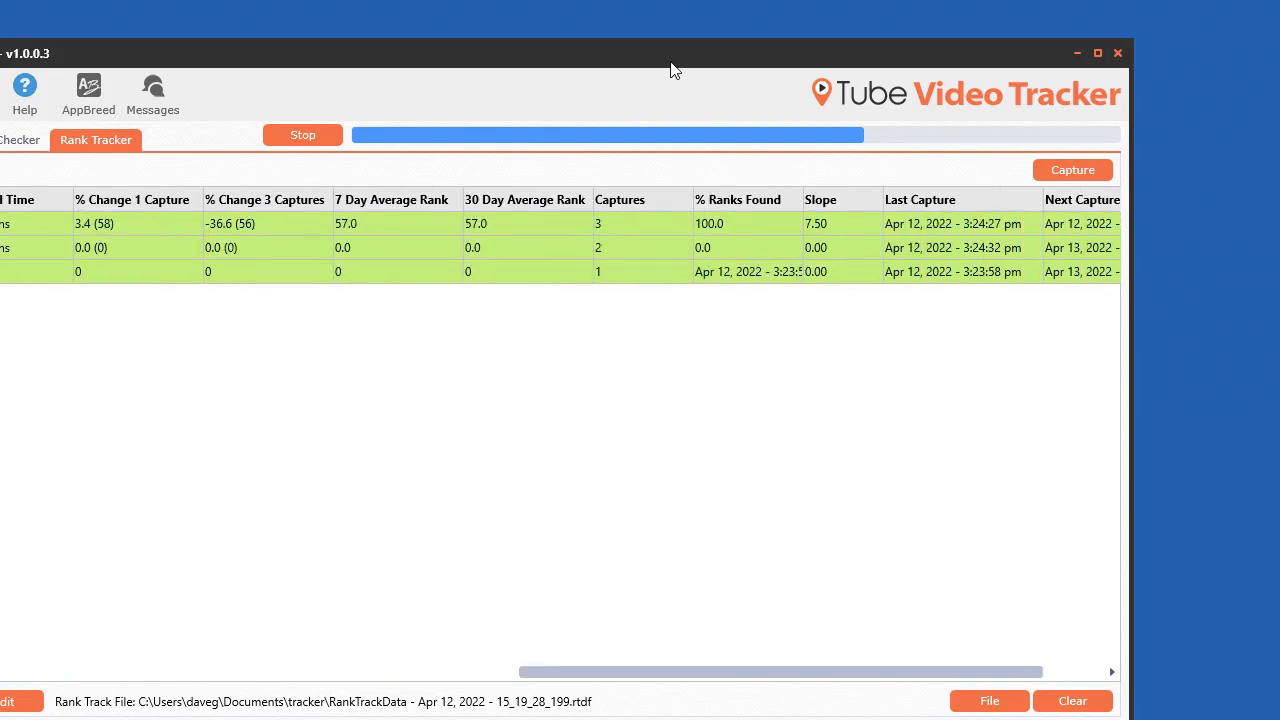
{"action": "left_click_drag", "start_coordinate": [603, 60], "coordinate": [739, 22]}
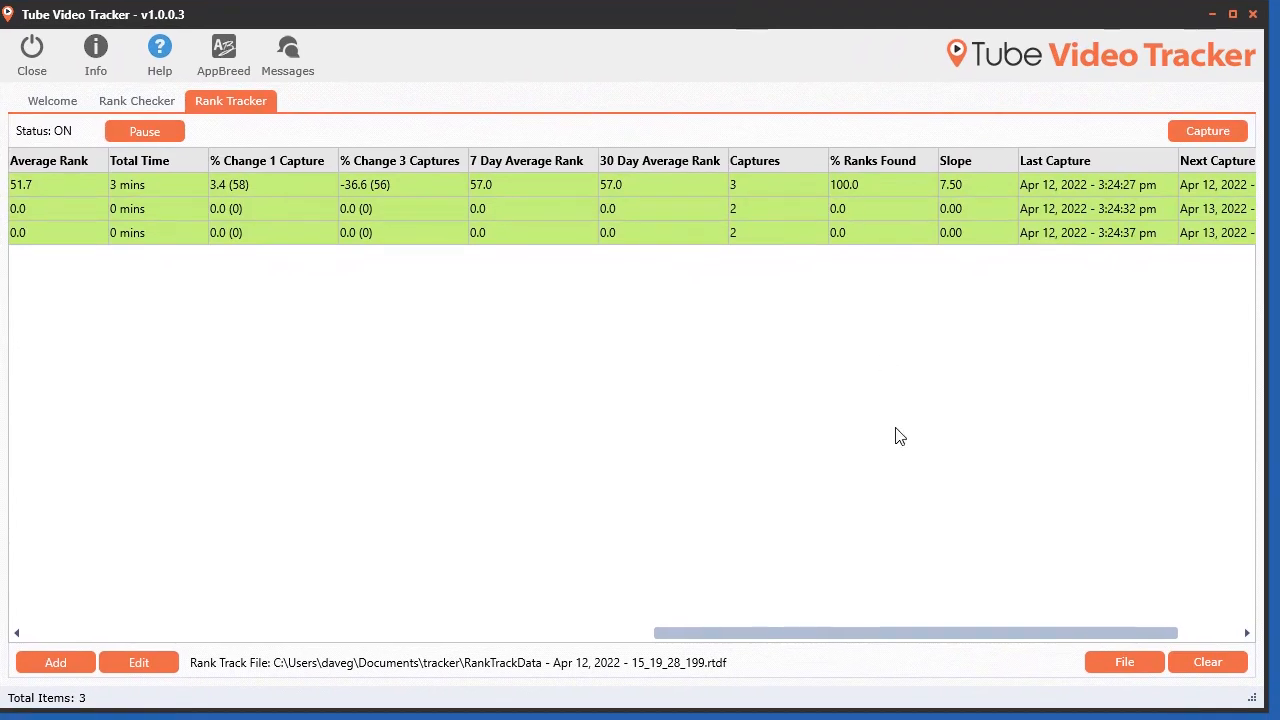
{"action": "left_click_drag", "start_coordinate": [826, 640], "coordinate": [116, 632]}
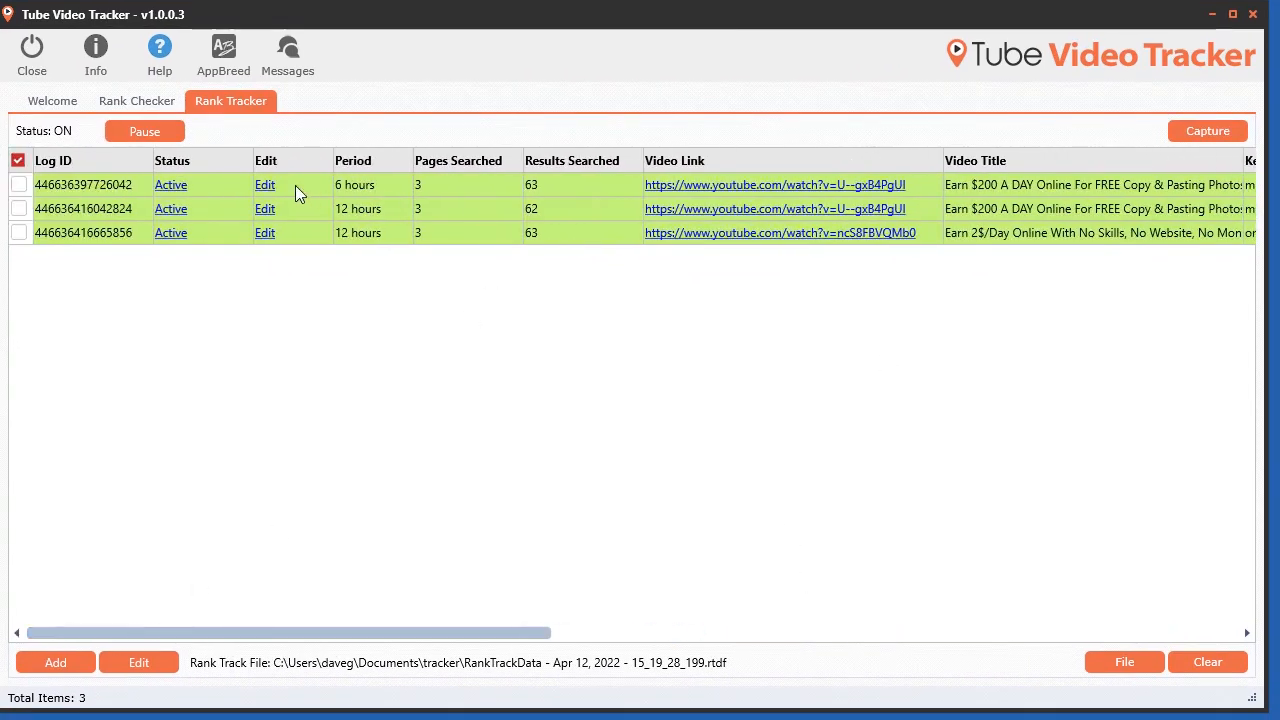
{"action": "double_click", "coordinate": [589, 184]}
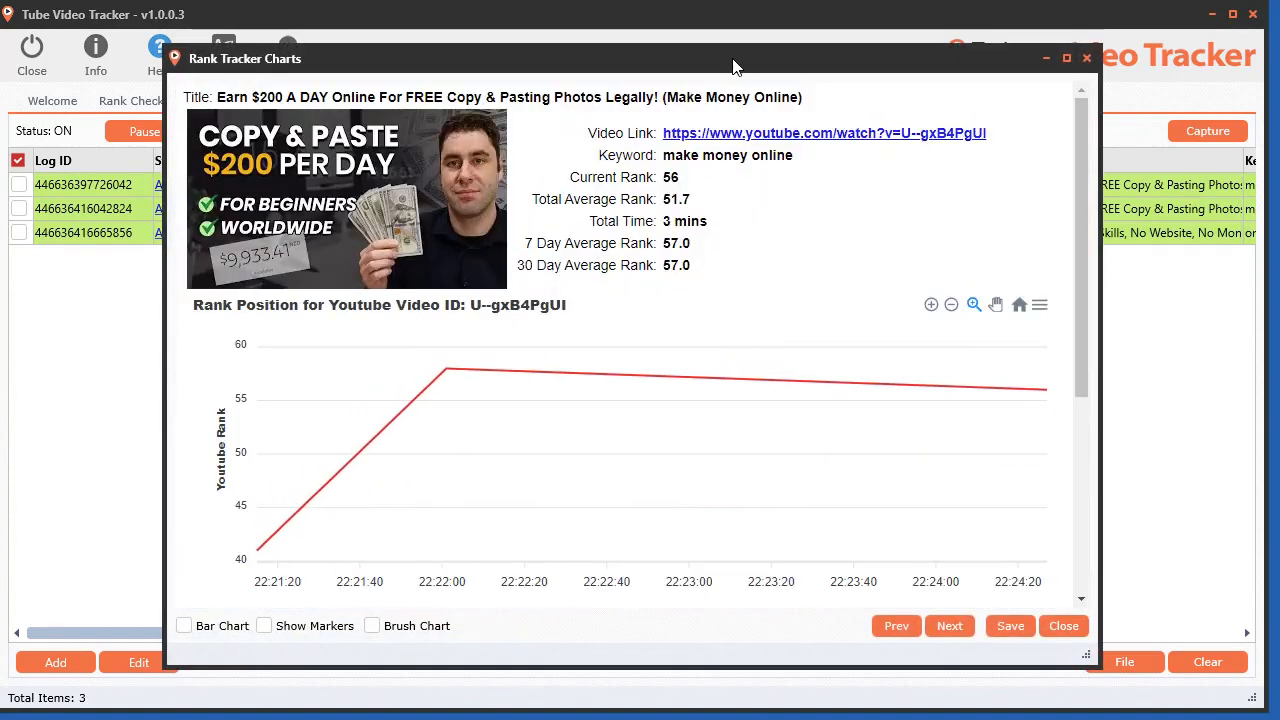
{"action": "left_click_drag", "start_coordinate": [733, 66], "coordinate": [571, 25]}
{"action": "left_click_drag", "start_coordinate": [925, 614], "coordinate": [1253, 697]}
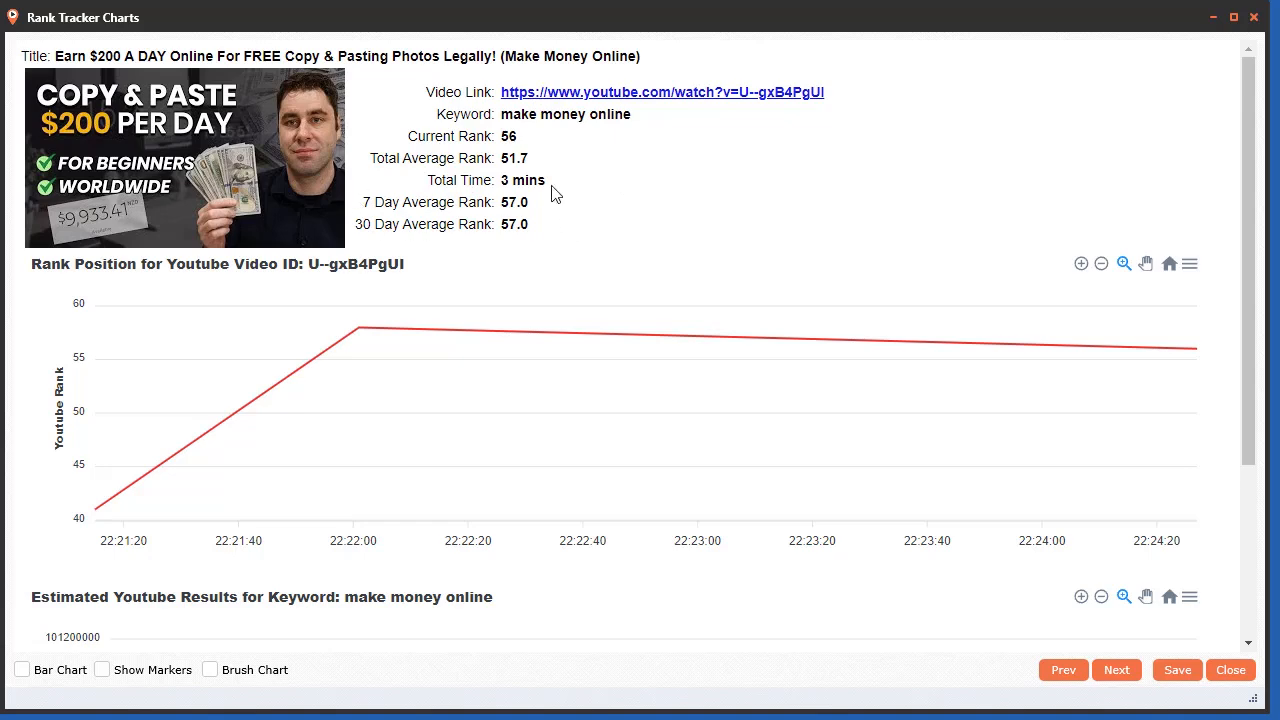
{"action": "scroll", "coordinate": [683, 549], "scroll_direction": "down", "scroll_amount": 3}
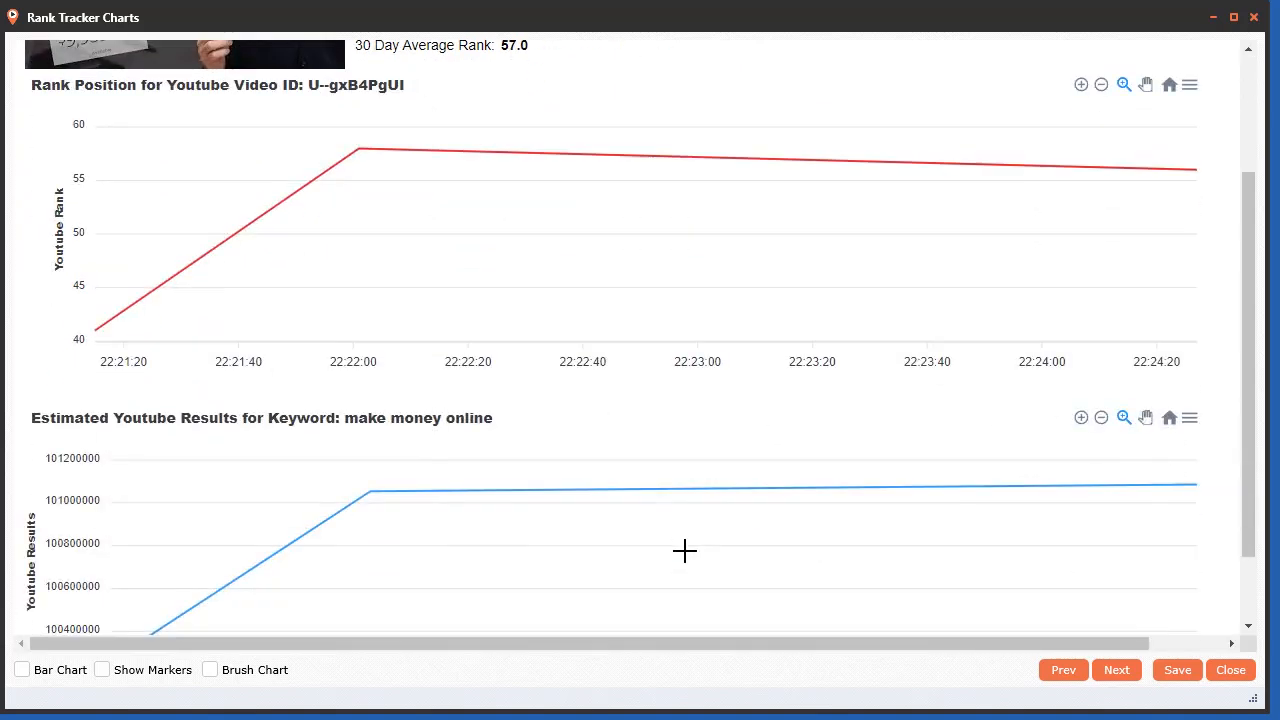
{"action": "scroll", "coordinate": [685, 558], "scroll_direction": "up", "scroll_amount": 1}
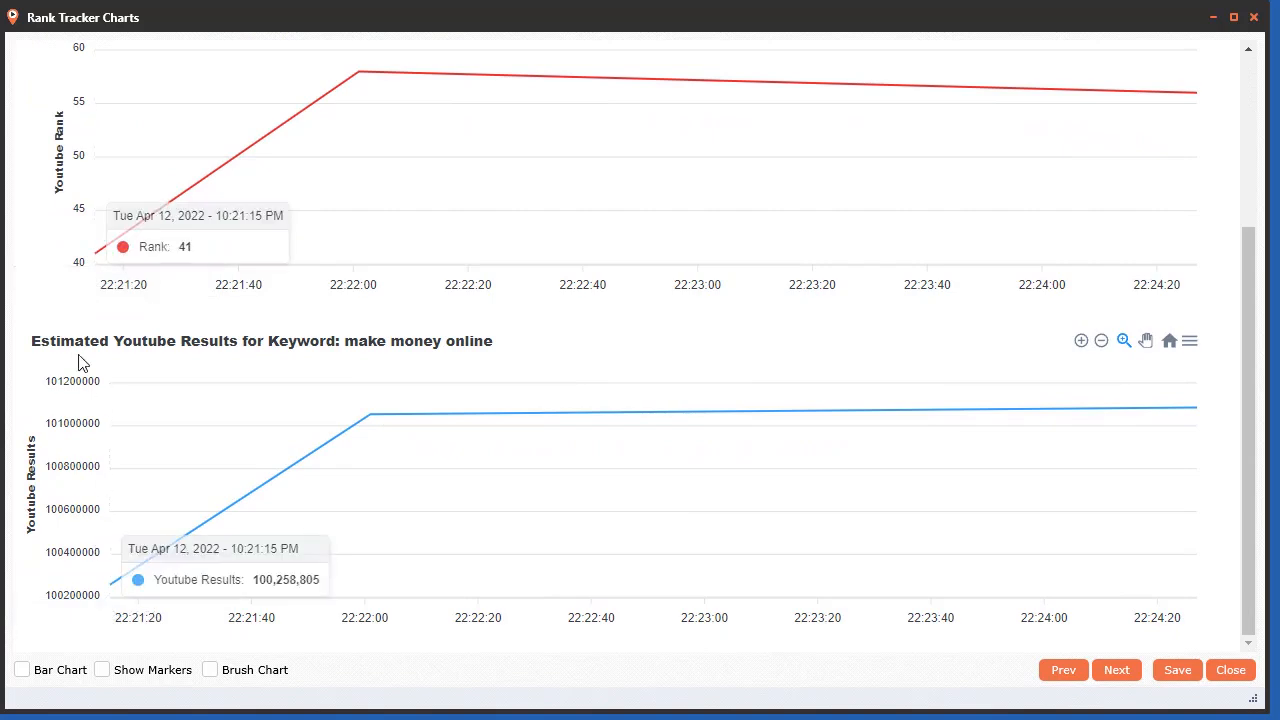
{"action": "scroll", "coordinate": [1100, 428], "scroll_direction": "down", "scroll_amount": 1}
{"action": "scroll", "coordinate": [580, 423], "scroll_direction": "up", "scroll_amount": 4}
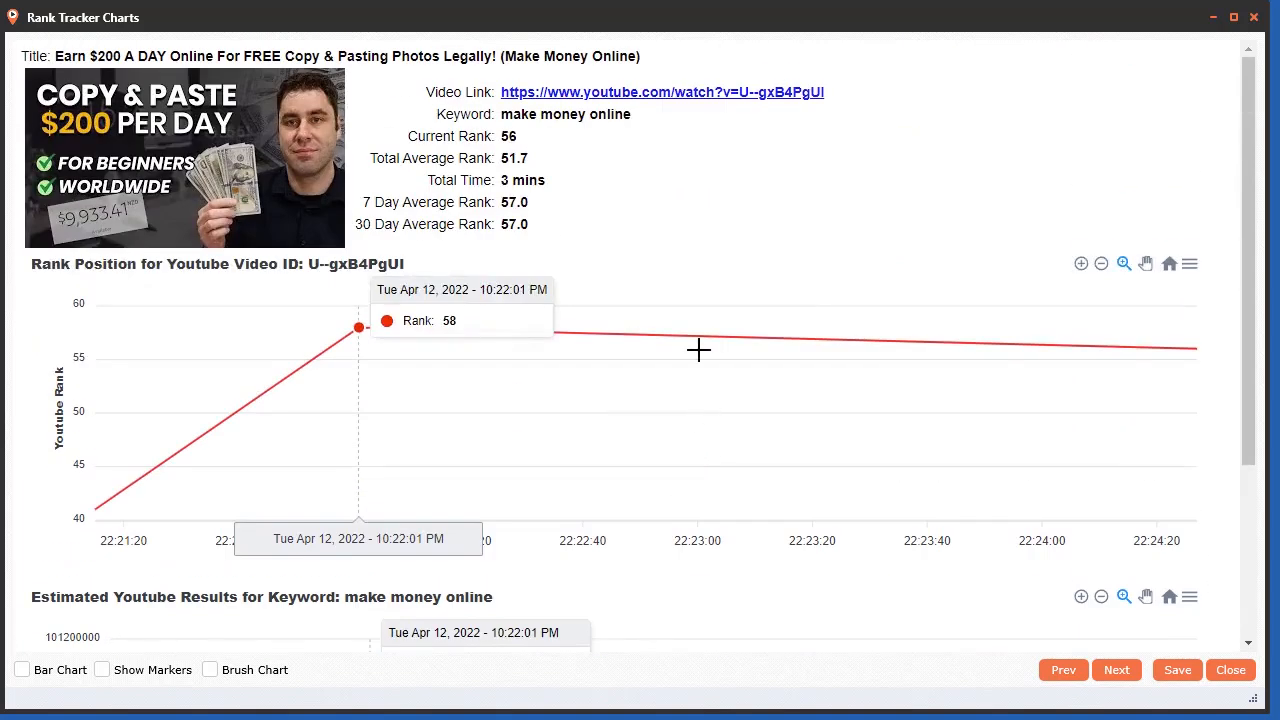
{"action": "left_click", "coordinate": [1230, 670]}
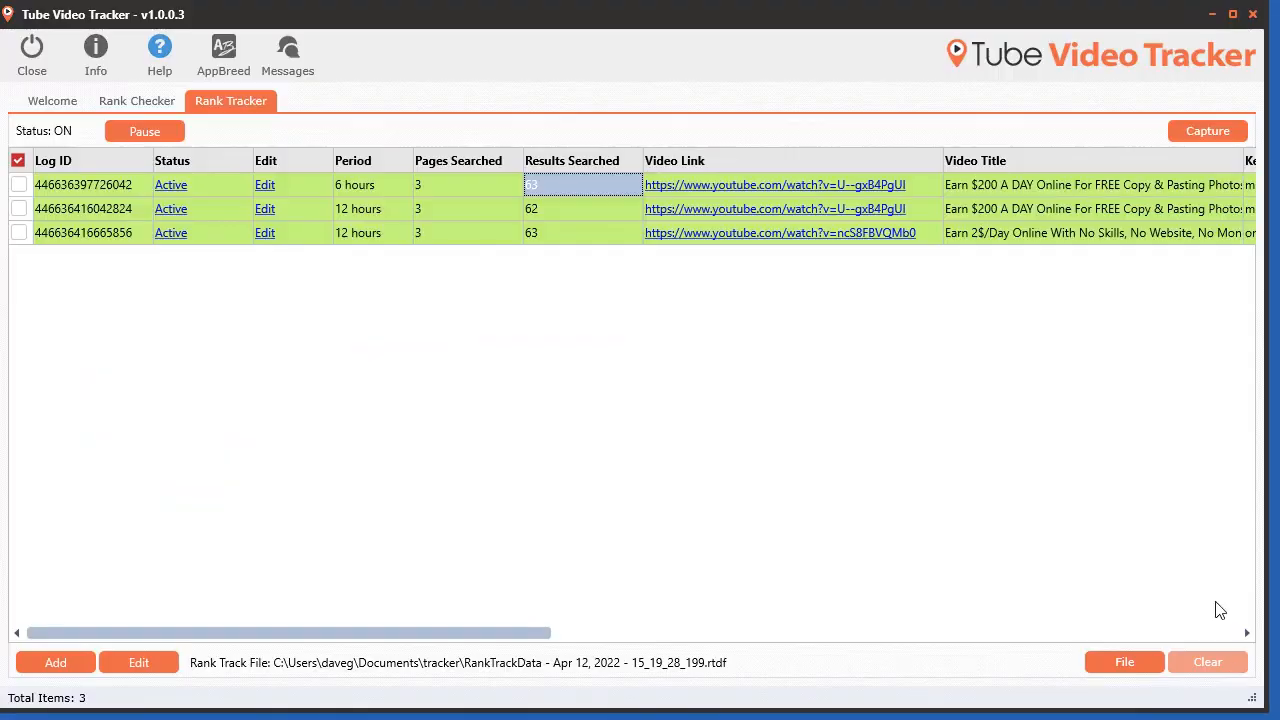
Step: Load the rank checker file tvt-rank2.ttrp from the tracker folder
{"action": "left_click", "coordinate": [137, 101]}
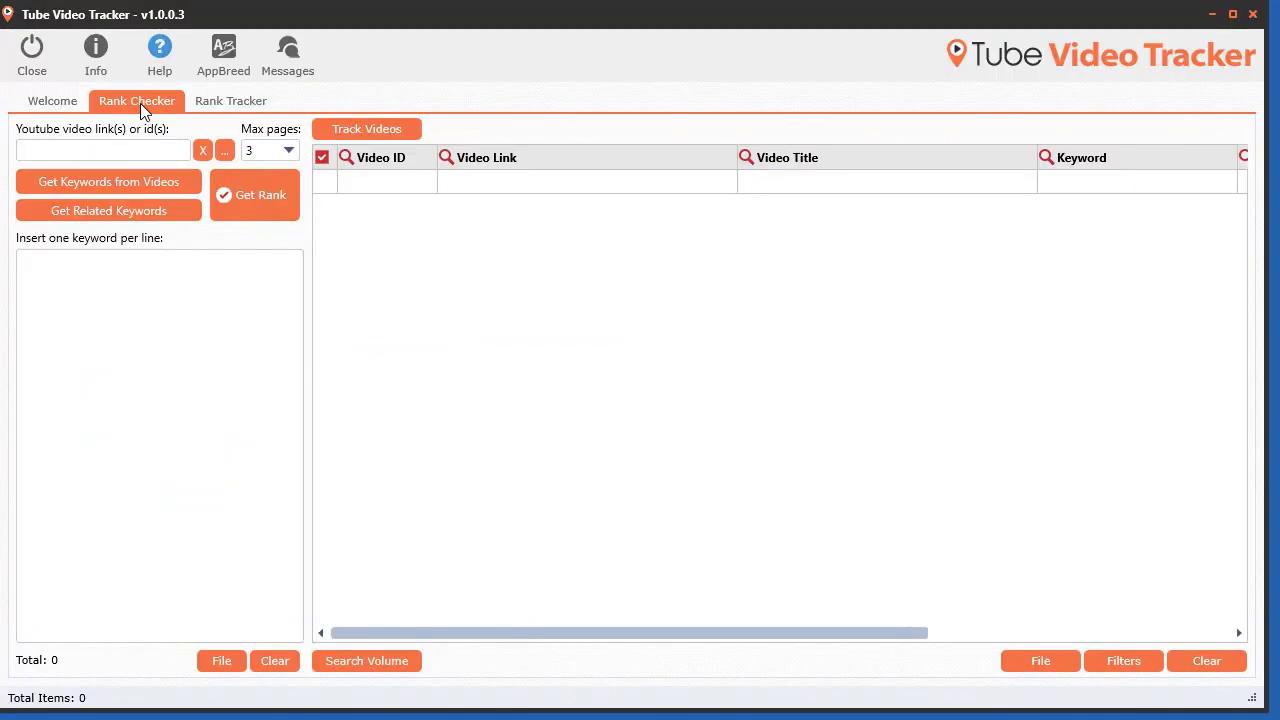
{"action": "left_click", "coordinate": [1023, 659]}
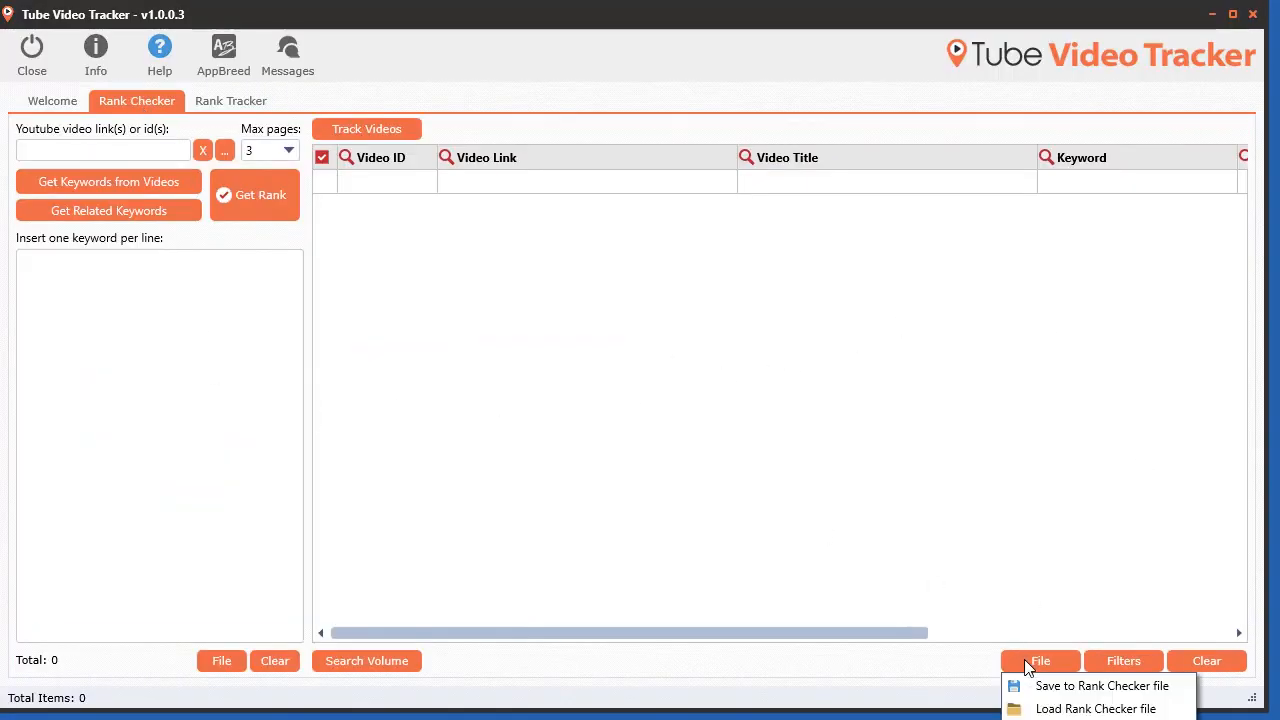
{"action": "left_click", "coordinate": [1048, 706]}
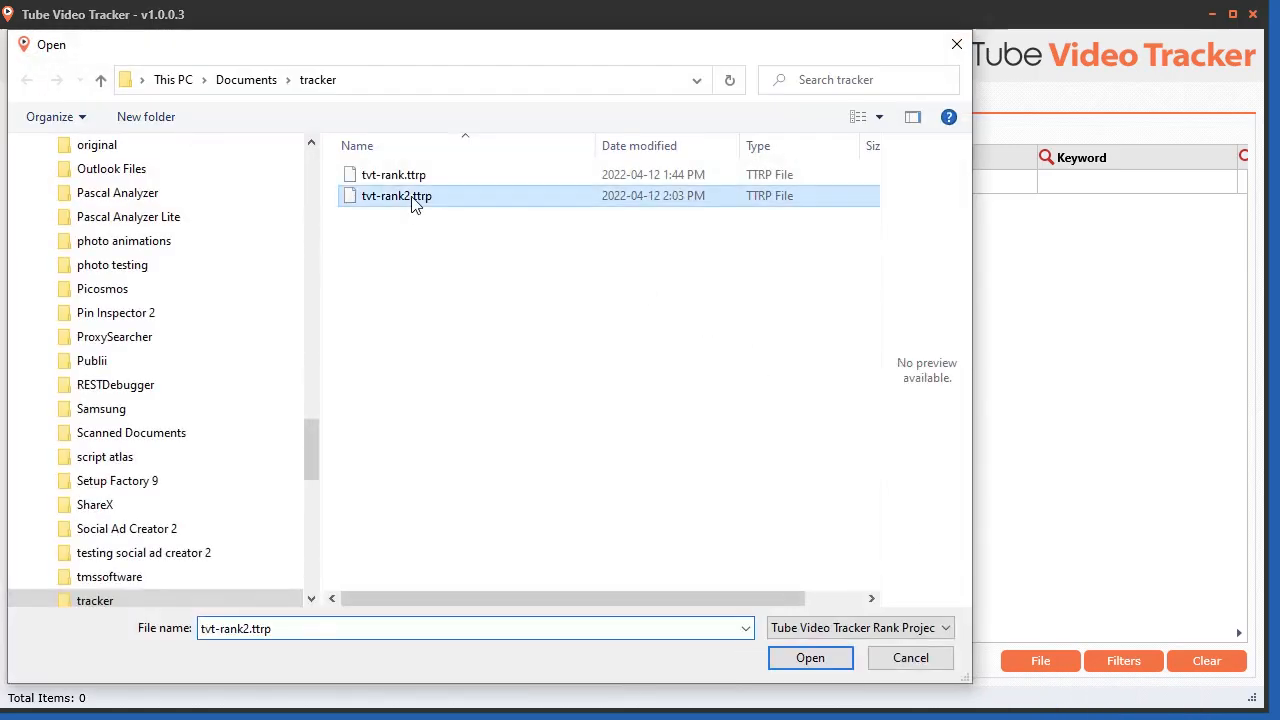
{"action": "double_click", "coordinate": [414, 206]}
{"action": "left_click_drag", "start_coordinate": [673, 645], "coordinate": [768, 645]}
{"action": "left_click_drag", "start_coordinate": [845, 637], "coordinate": [870, 637]}
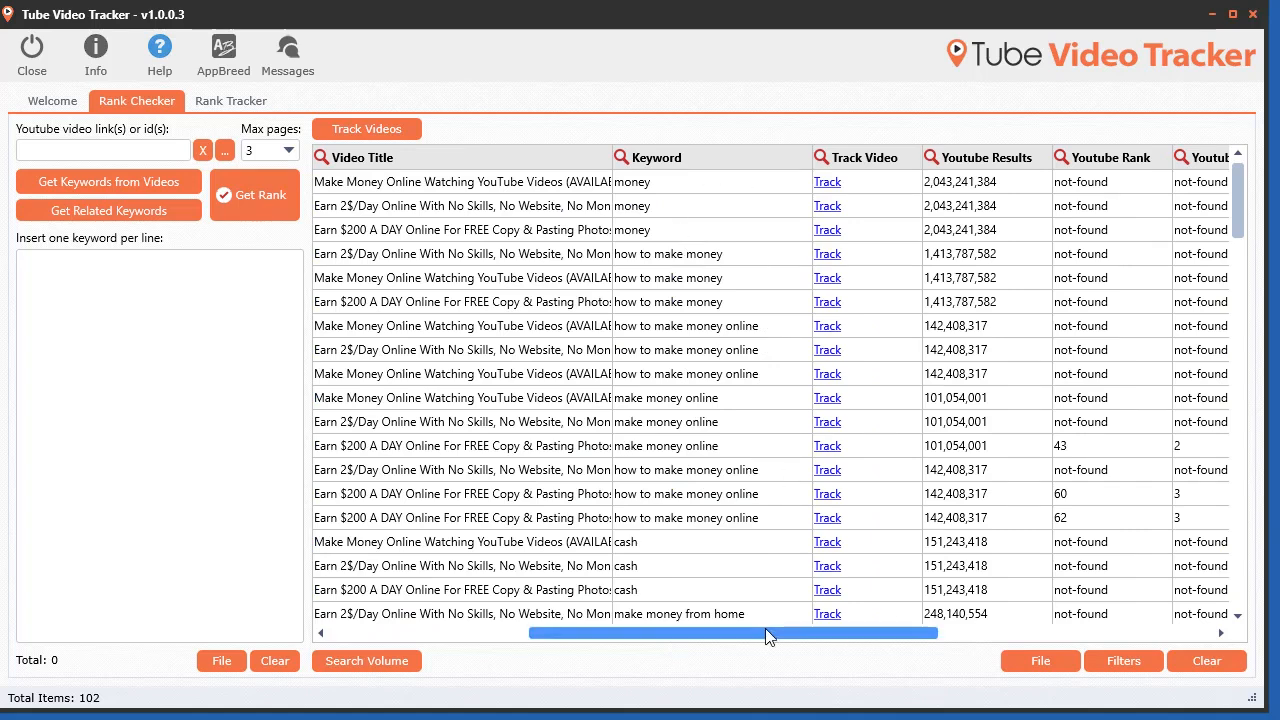
{"action": "left_click_drag", "start_coordinate": [766, 634], "coordinate": [568, 634]}
Step: Select the three 'how to make money' results and send the selected videos to the Rank Tracker
{"action": "left_click", "coordinate": [323, 253]}
{"action": "left_click", "coordinate": [323, 277]}
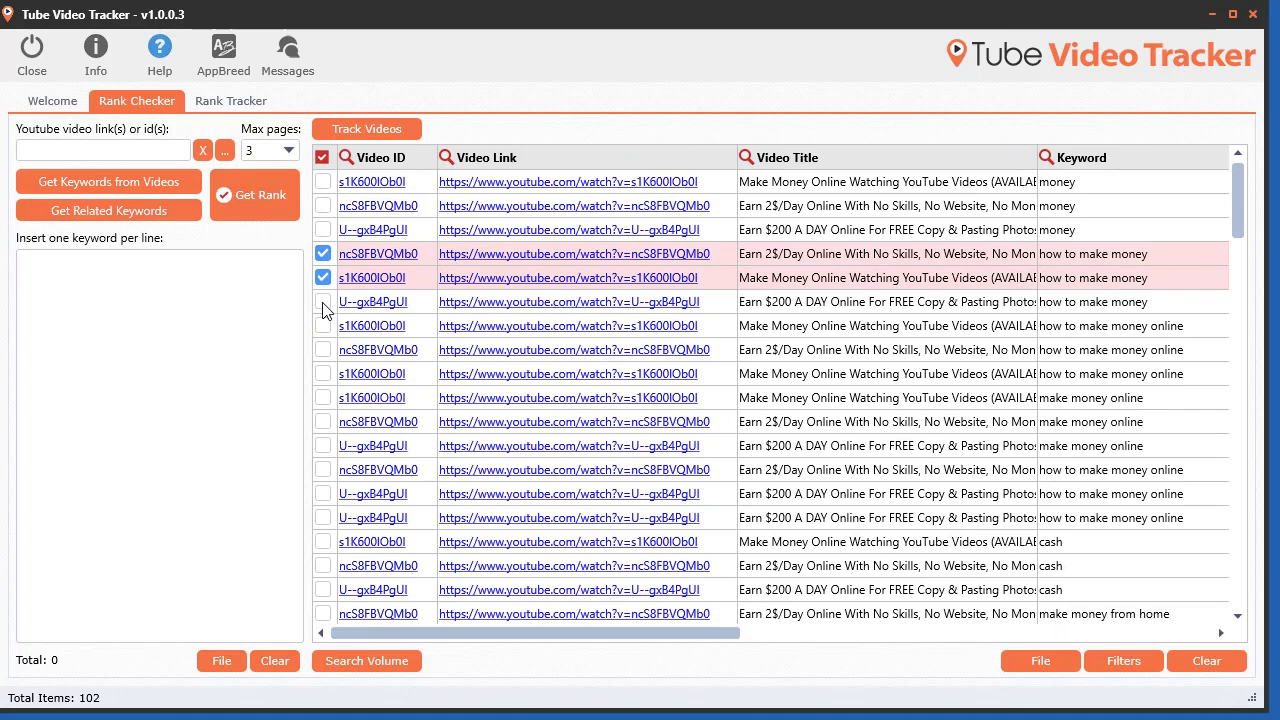
{"action": "left_click", "coordinate": [323, 301]}
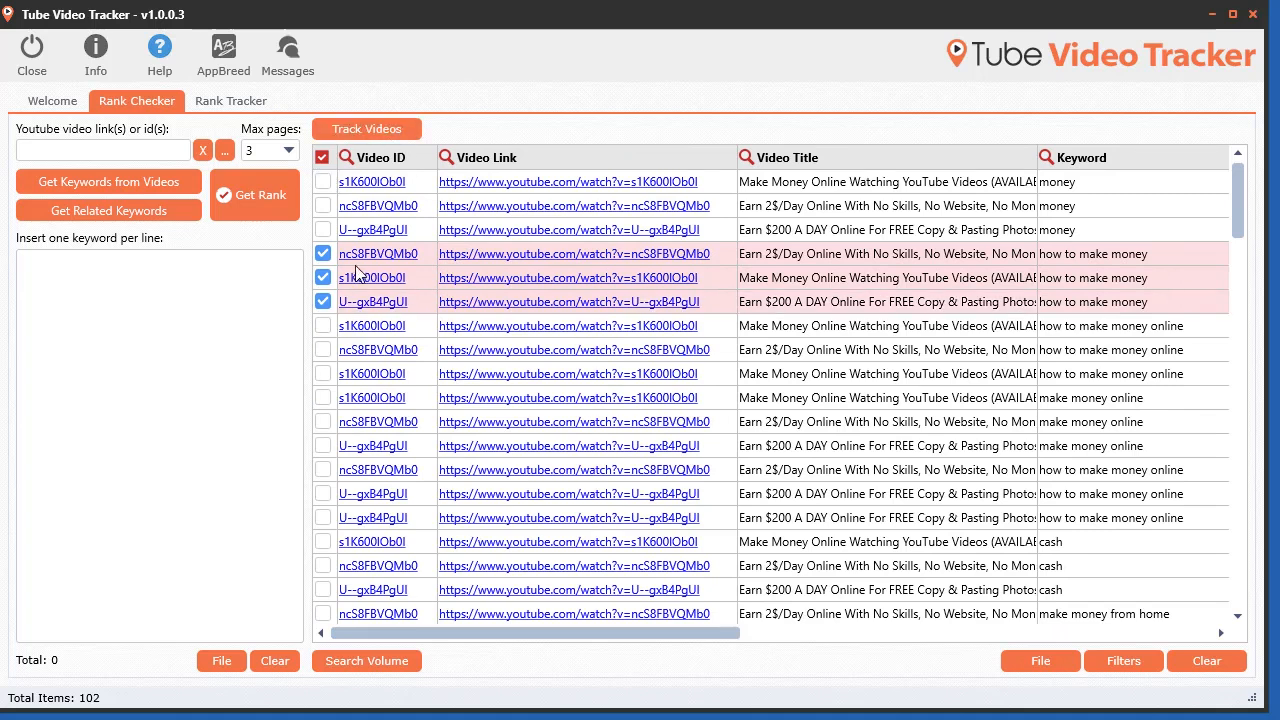
{"action": "left_click", "coordinate": [341, 133]}
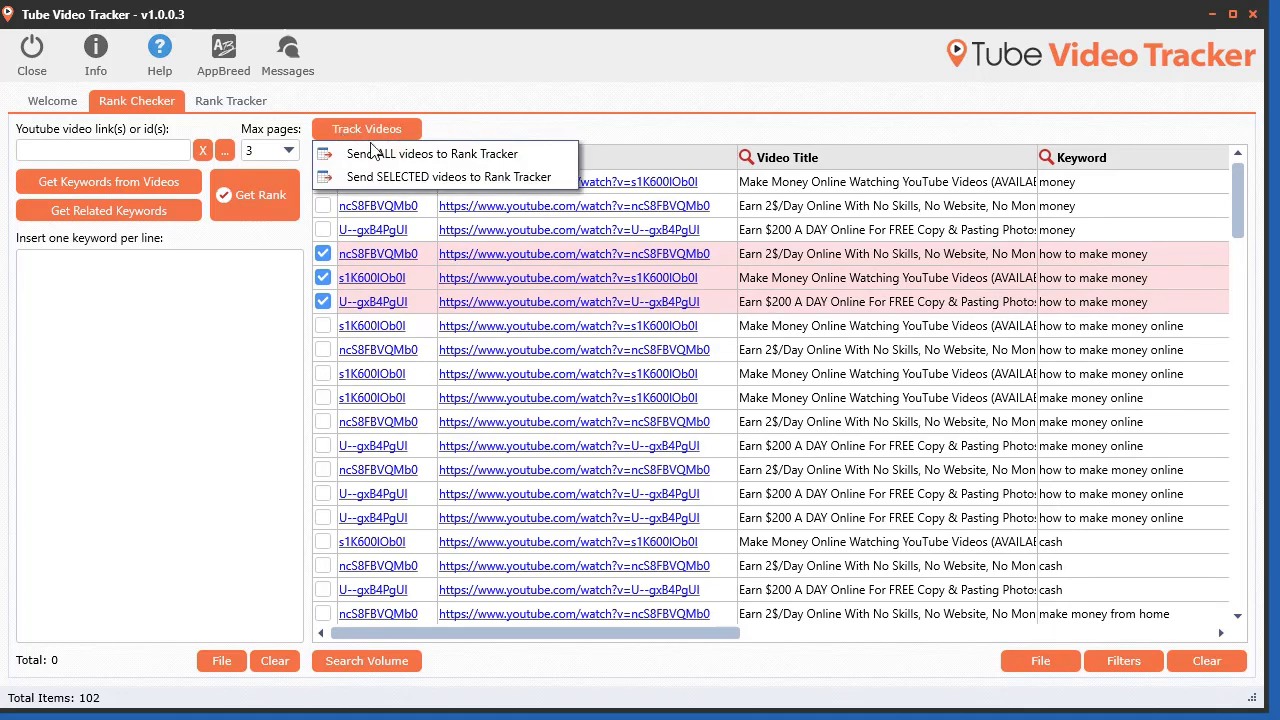
{"action": "left_click", "coordinate": [447, 175]}
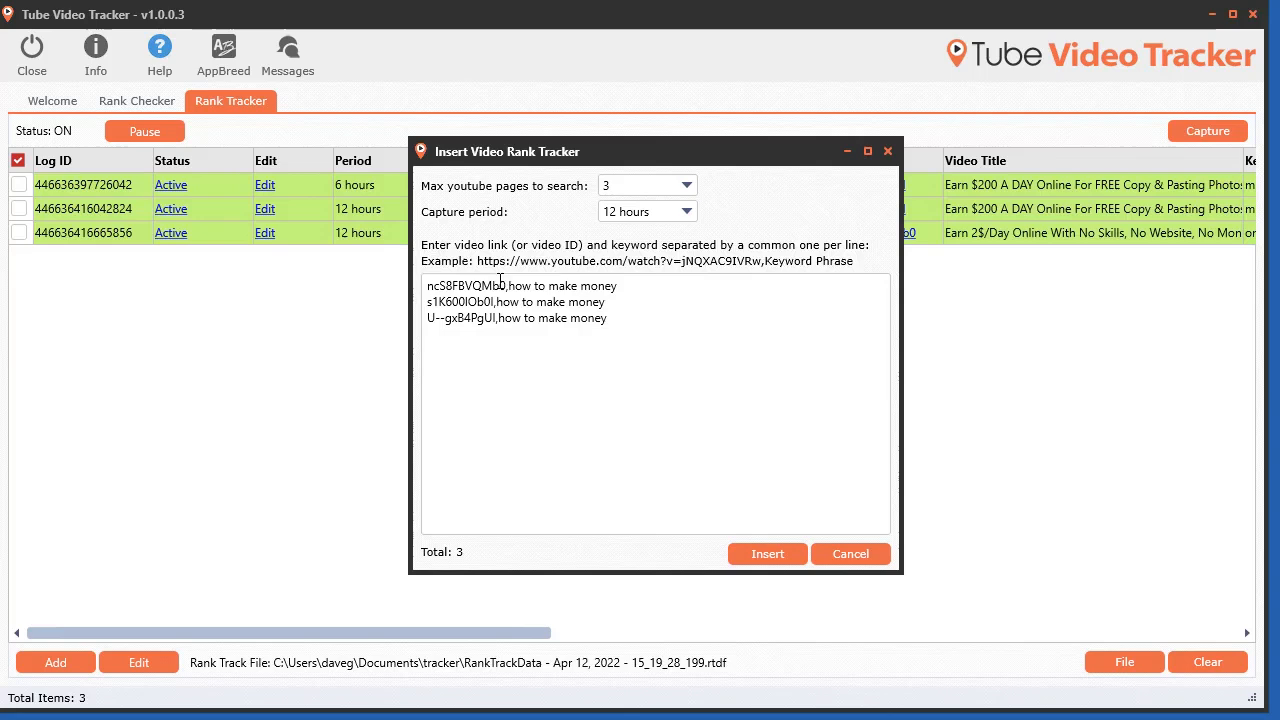
Step: Insert the three video trackers for the keyword 'how to make money' with 3 pages and a 12 hours period
{"action": "left_click_drag", "start_coordinate": [509, 286], "coordinate": [426, 287]}
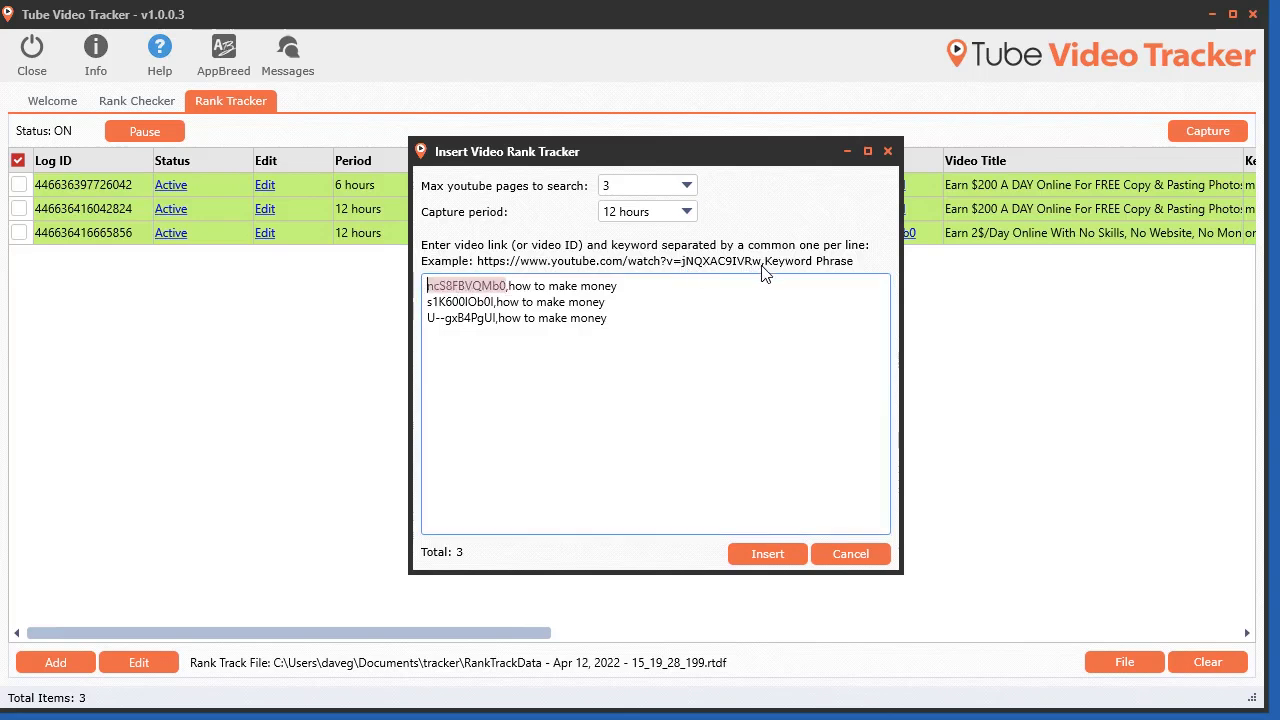
{"action": "left_click", "coordinate": [767, 560]}
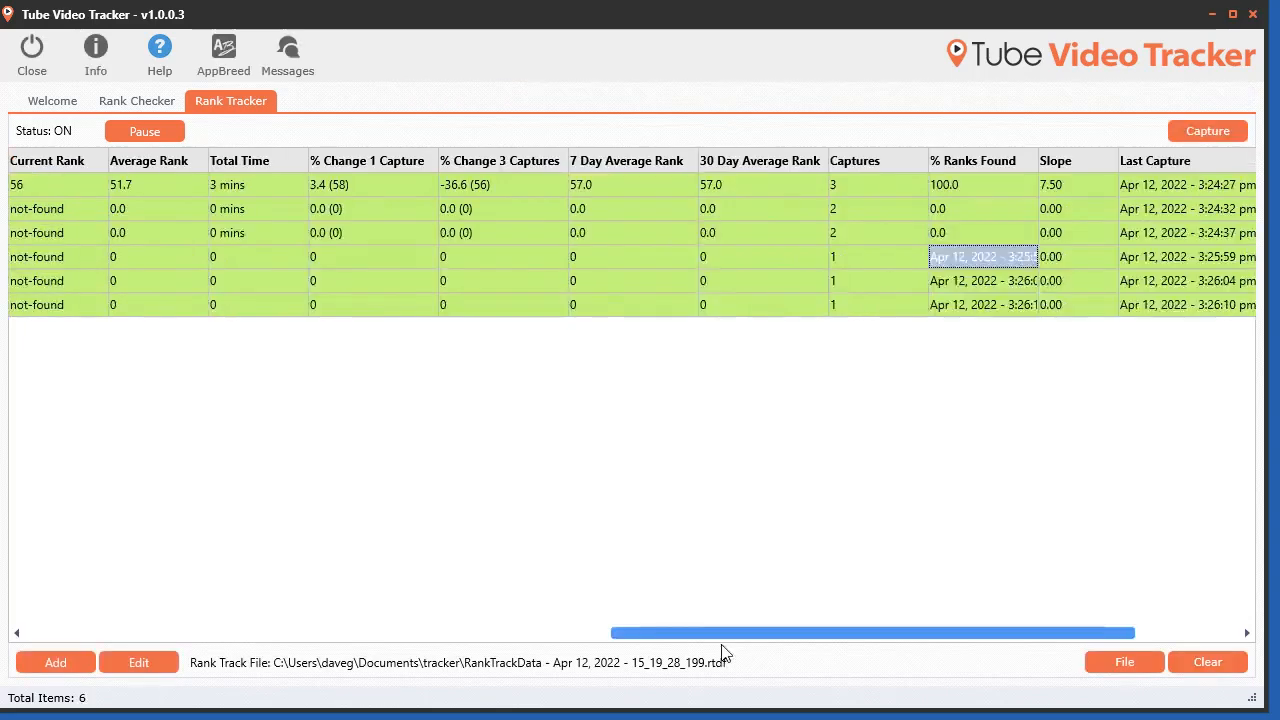
{"action": "left_click_drag", "start_coordinate": [720, 642], "coordinate": [107, 635]}
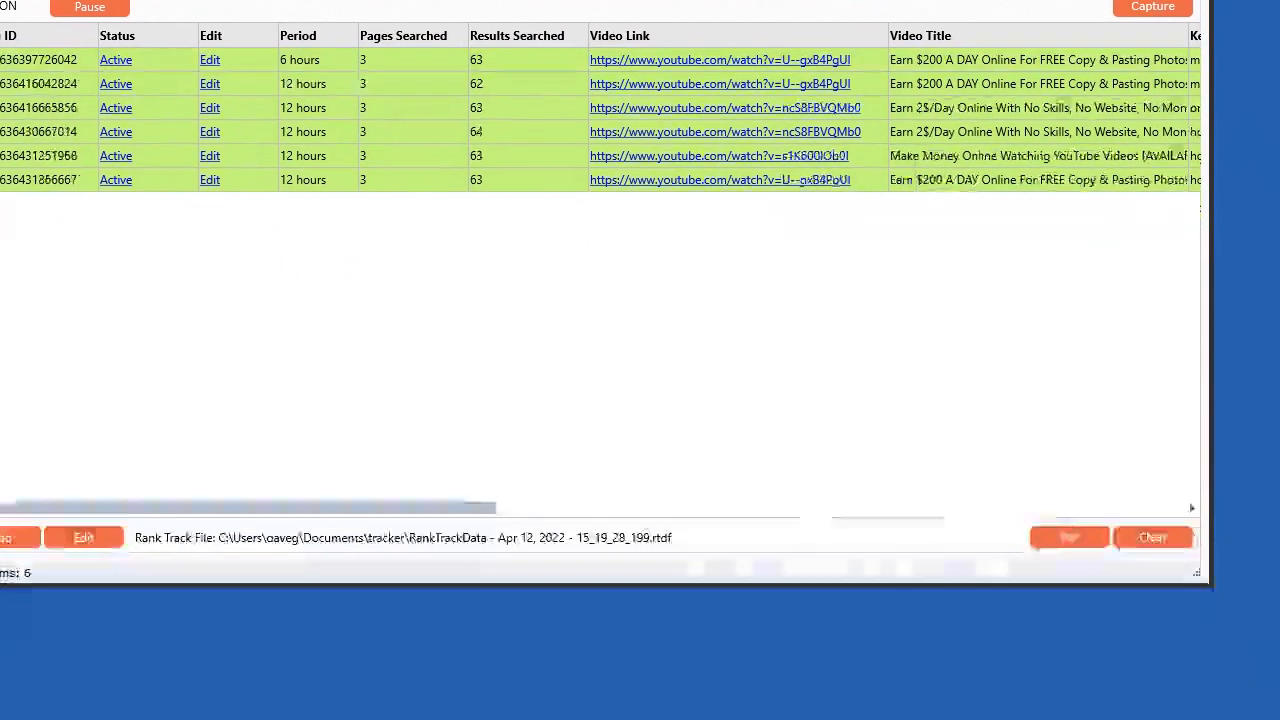
{"action": "left_click", "coordinate": [1142, 672]}
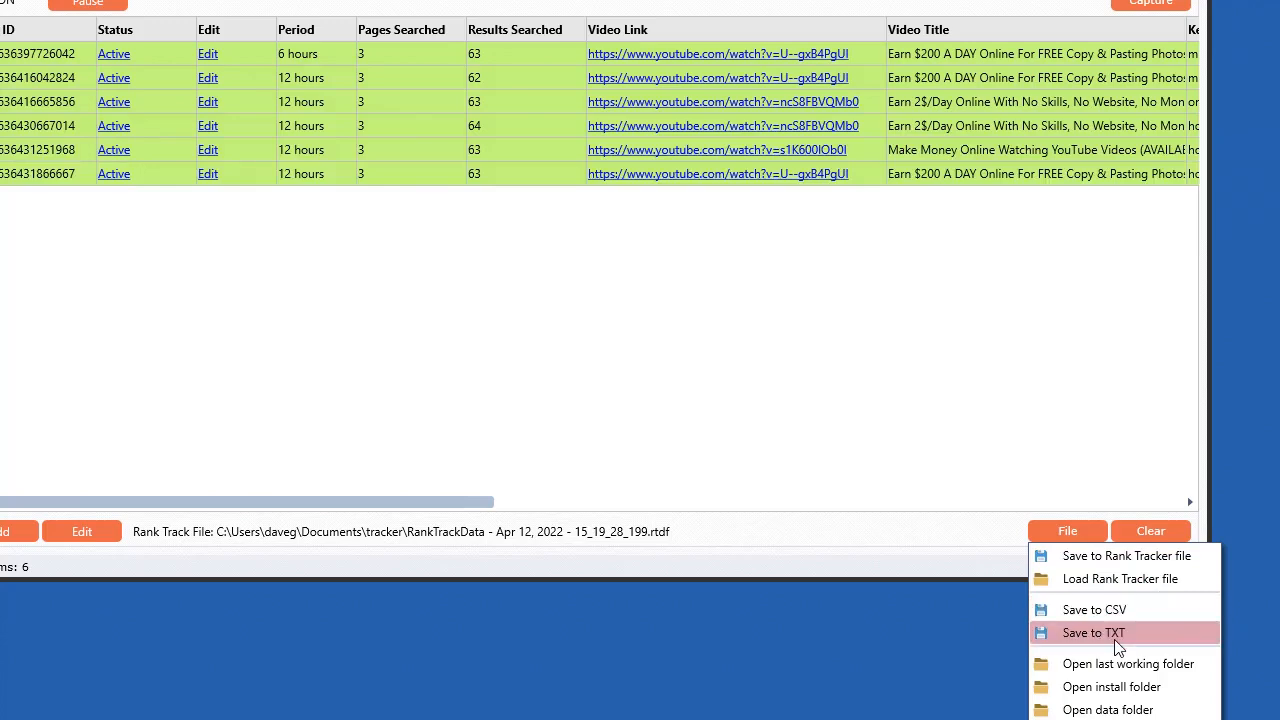
{"action": "left_click", "coordinate": [931, 278]}
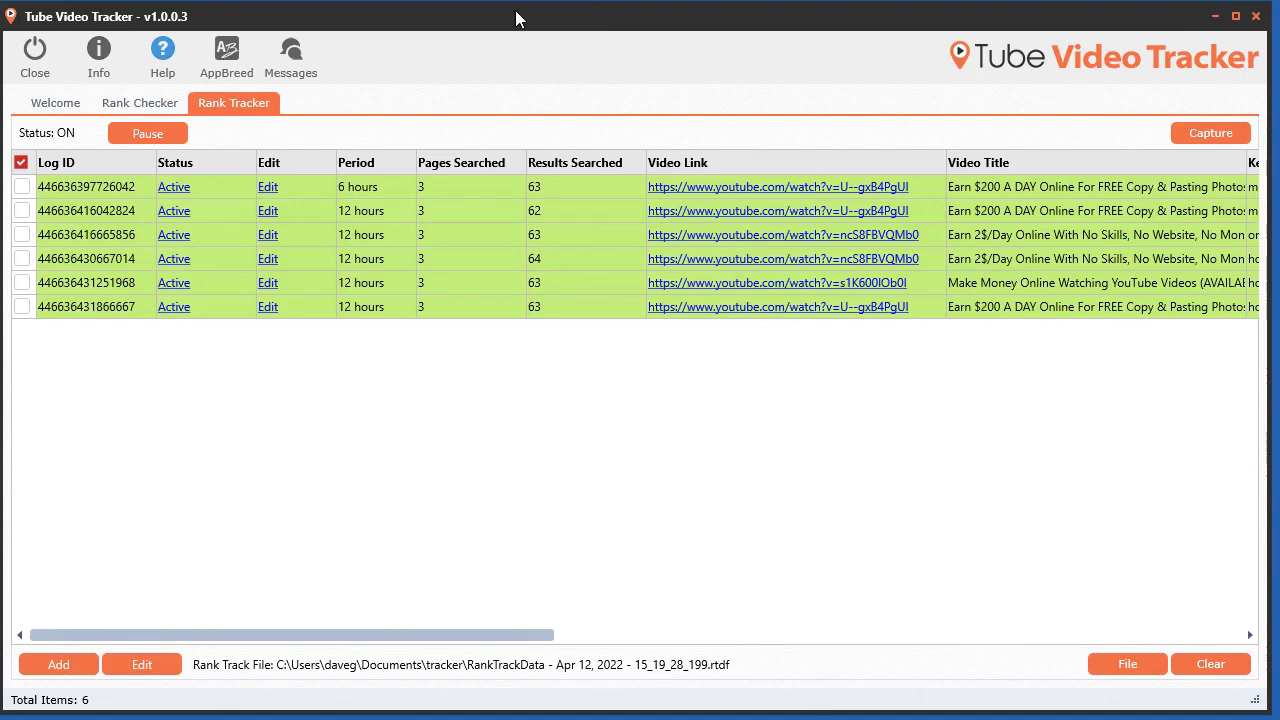
Step: Move the main window aside and enlarge a second program window to fill the screen
{"action": "mouse_move", "coordinate": [516, 12]}
{"action": "left_mouse_down"}
{"action": "mouse_move", "coordinate": [522, 22]}
{"action": "mouse_move", "coordinate": [518, 10]}
{"action": "left_mouse_up"}
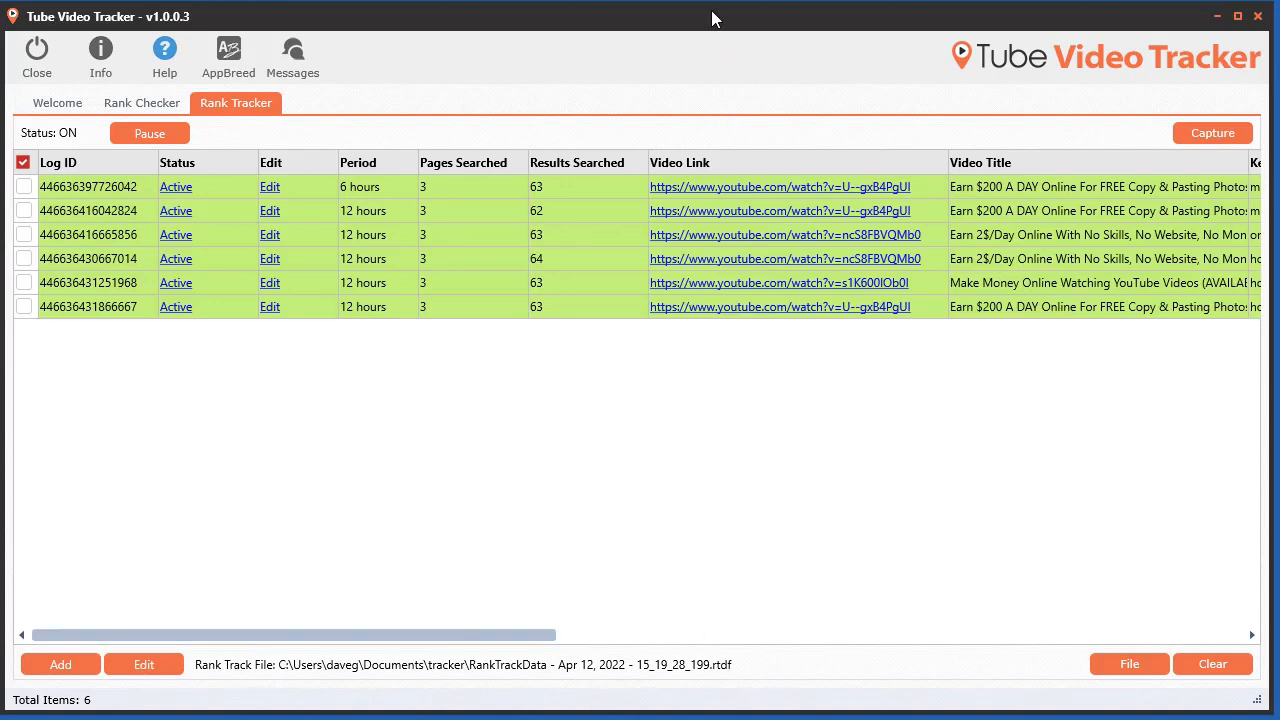
{"action": "left_click_drag", "start_coordinate": [712, 18], "coordinate": [534, 17]}
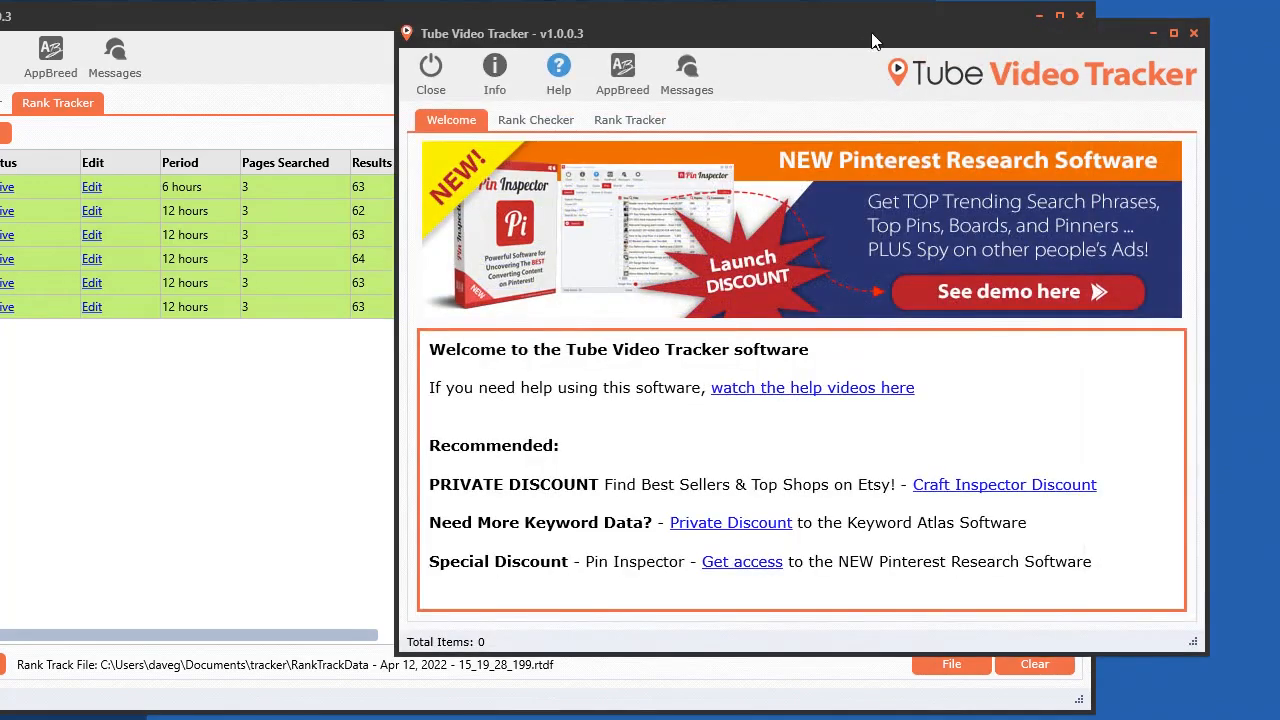
{"action": "left_click_drag", "start_coordinate": [872, 40], "coordinate": [538, 28]}
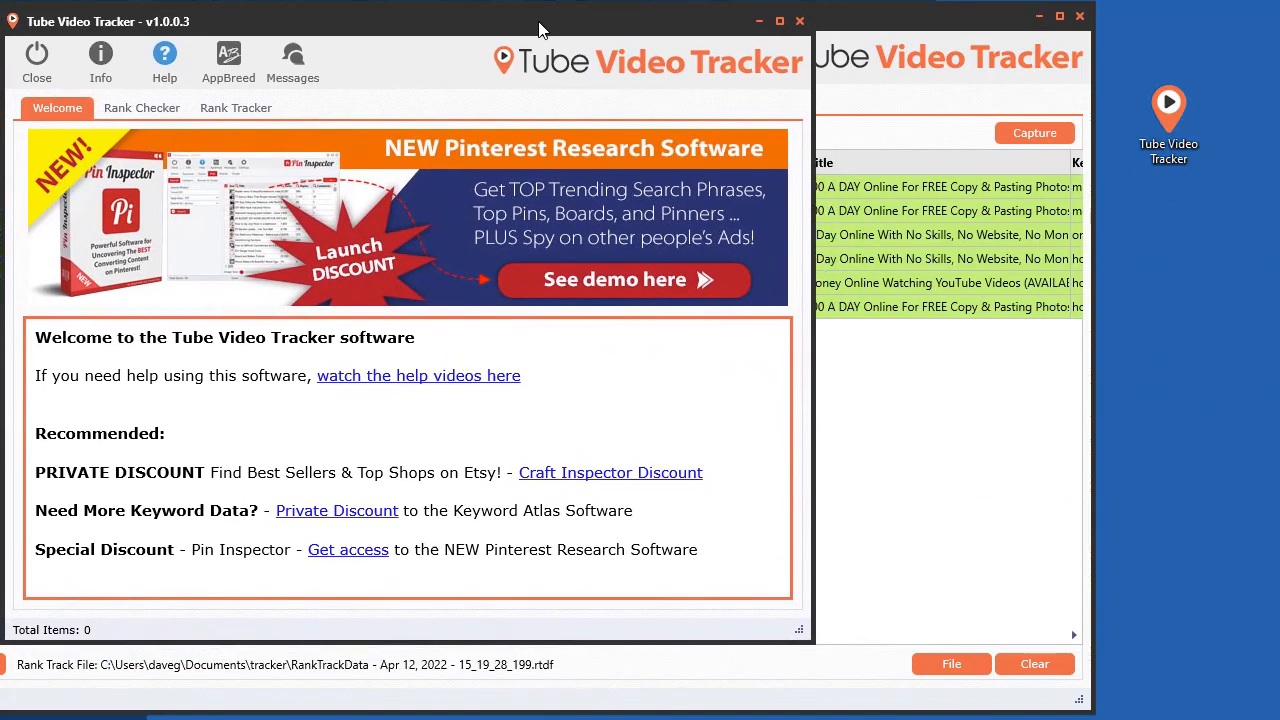
{"action": "left_click_drag", "start_coordinate": [797, 630], "coordinate": [1262, 705]}
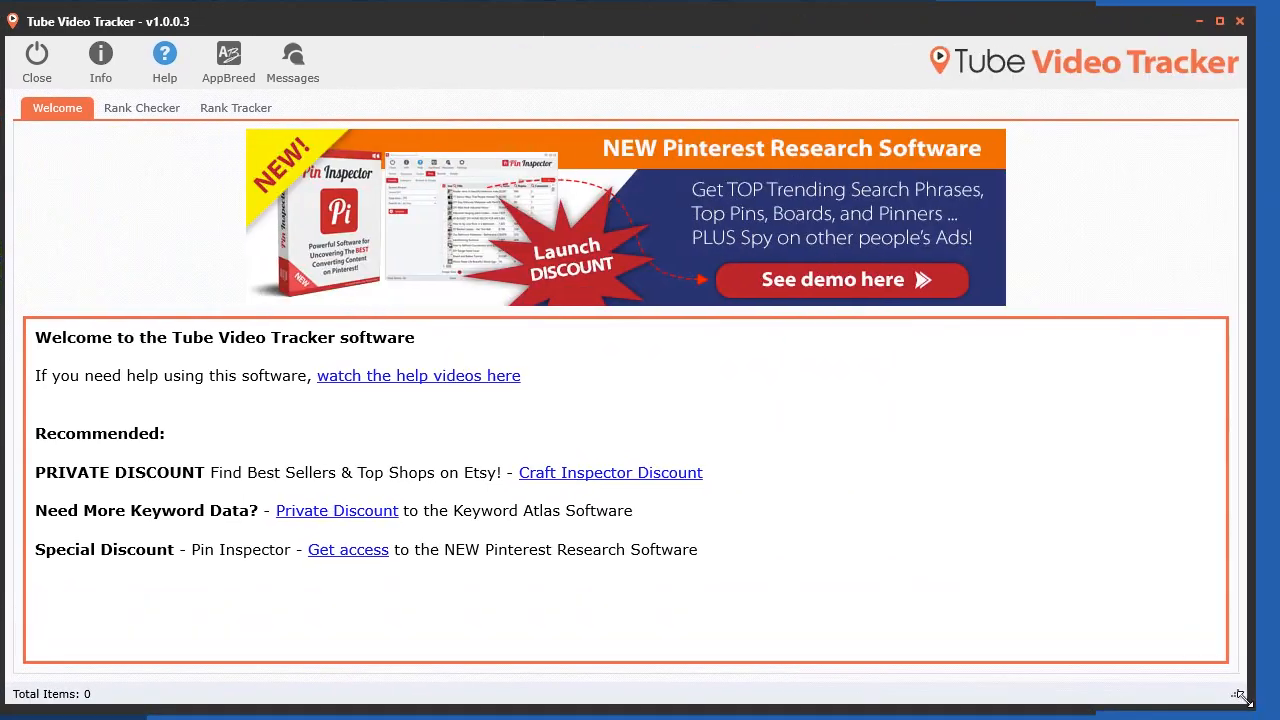
Step: In the second window's Rank Tracker, create a new rank tracking data file saved with its default name in the tracker folder
{"action": "left_click", "coordinate": [230, 110]}
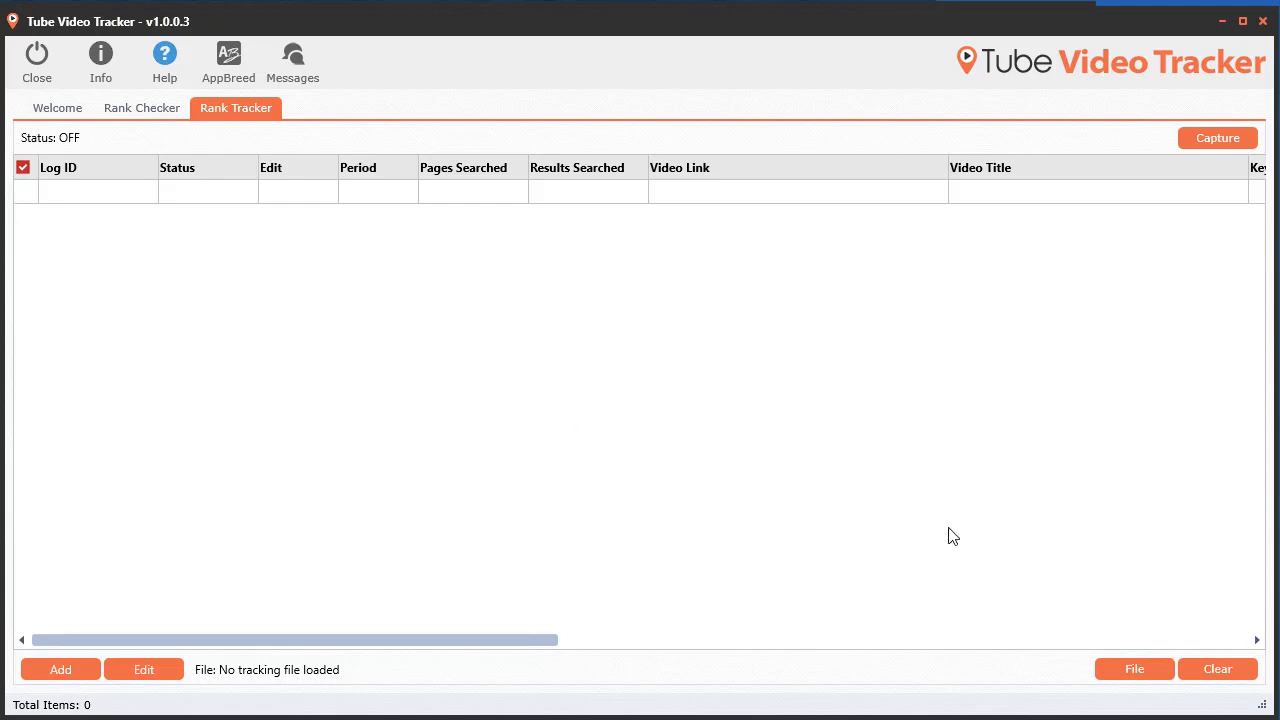
{"action": "left_click", "coordinate": [56, 671]}
{"action": "left_click", "coordinate": [80, 690]}
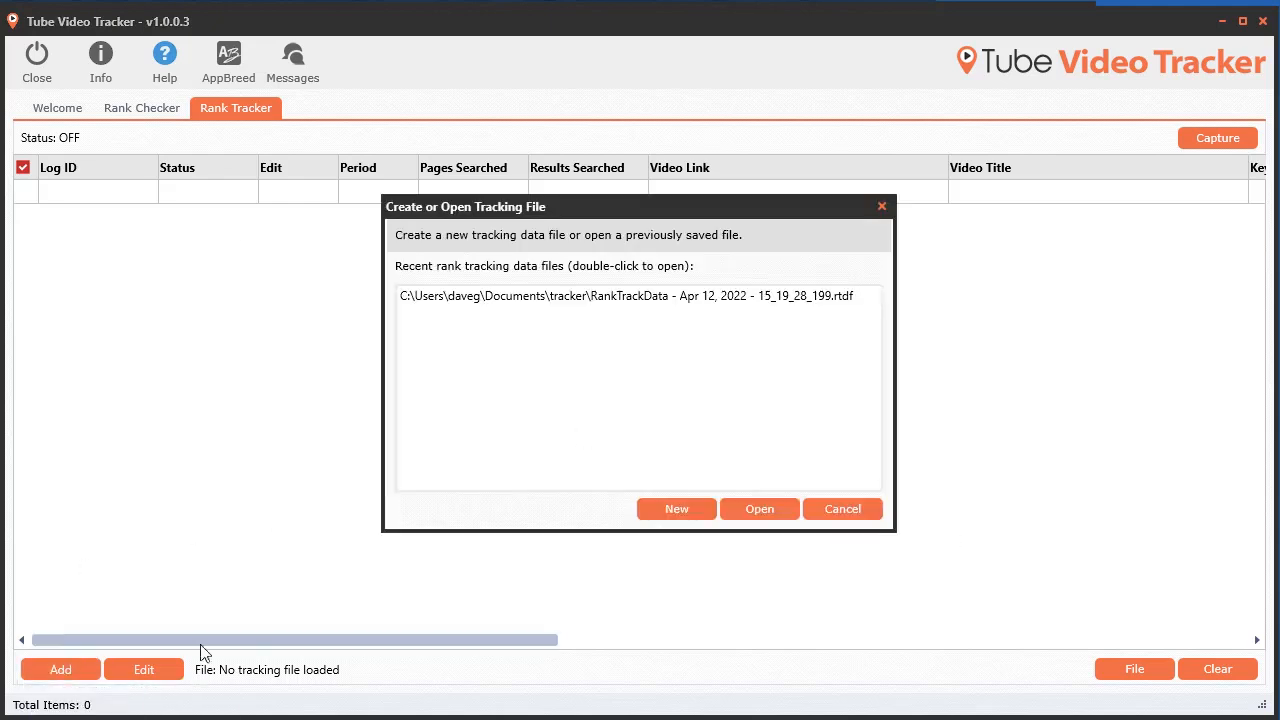
{"action": "left_click", "coordinate": [676, 509]}
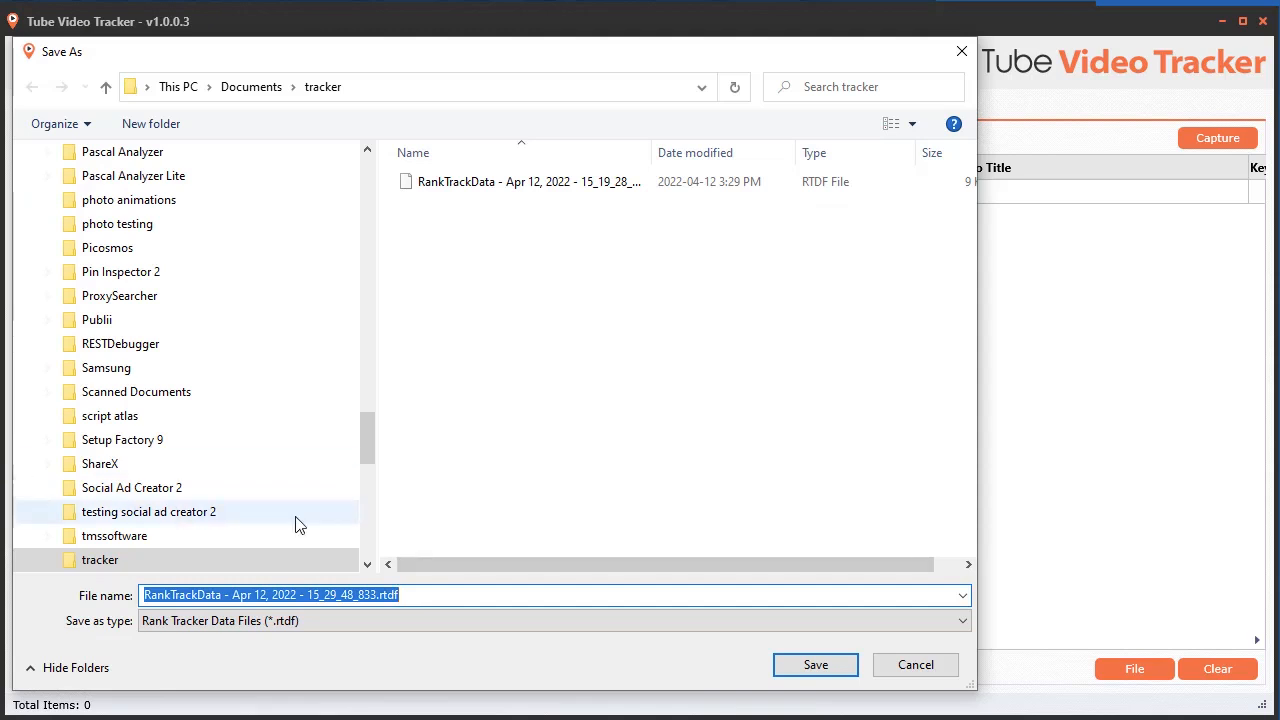
{"action": "left_click", "coordinate": [815, 665]}
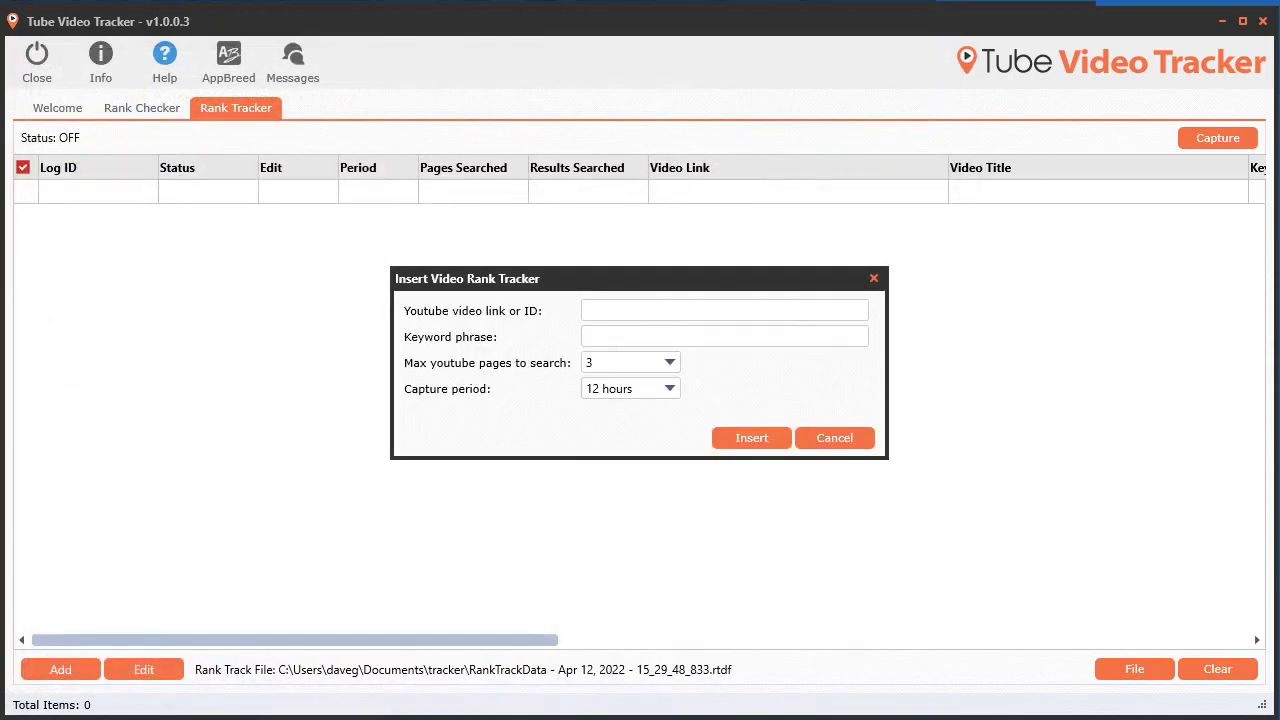
Step: Paste the s1K600IOb0l video link and add its tracker with the keyword 'online money'
{"action": "left_click", "coordinate": [628, 314]}
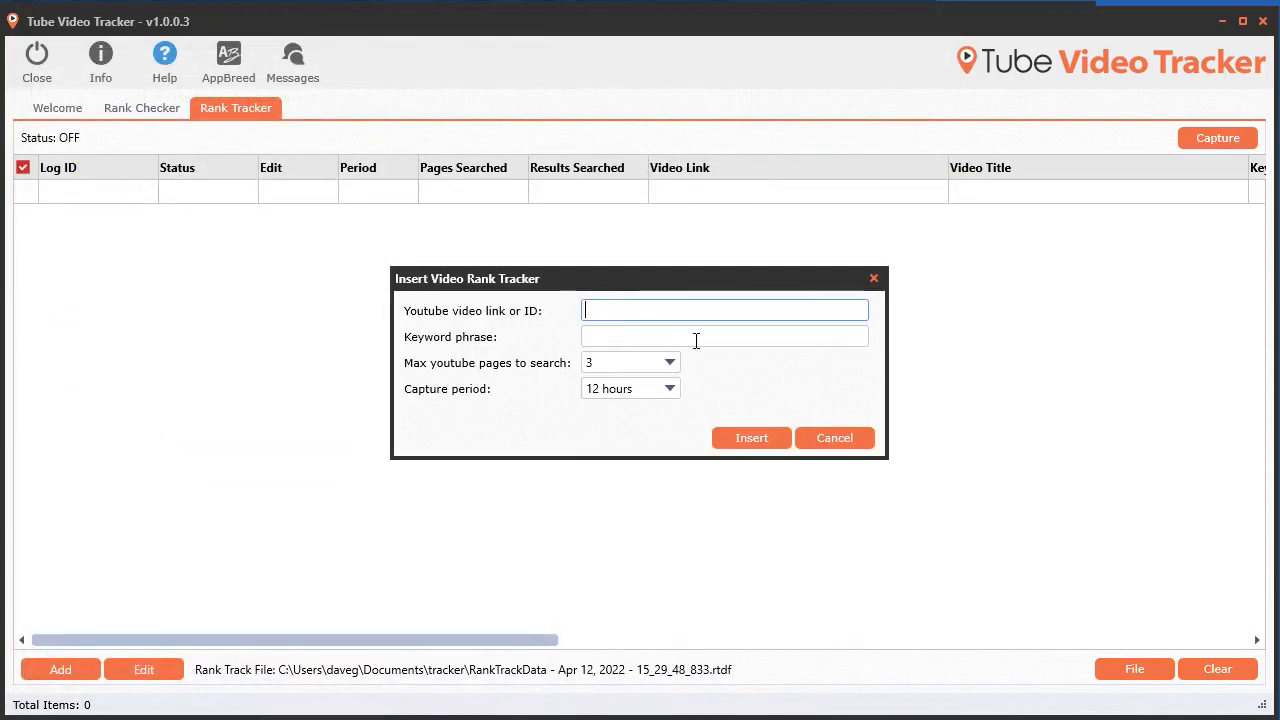
{"action": "type", "text": "https://www.youtube.com/watch?v=s1K600IOb0I"}
{"action": "left_click", "coordinate": [668, 340]}
{"action": "type", "text": "online money"}
{"action": "left_click", "coordinate": [761, 430]}
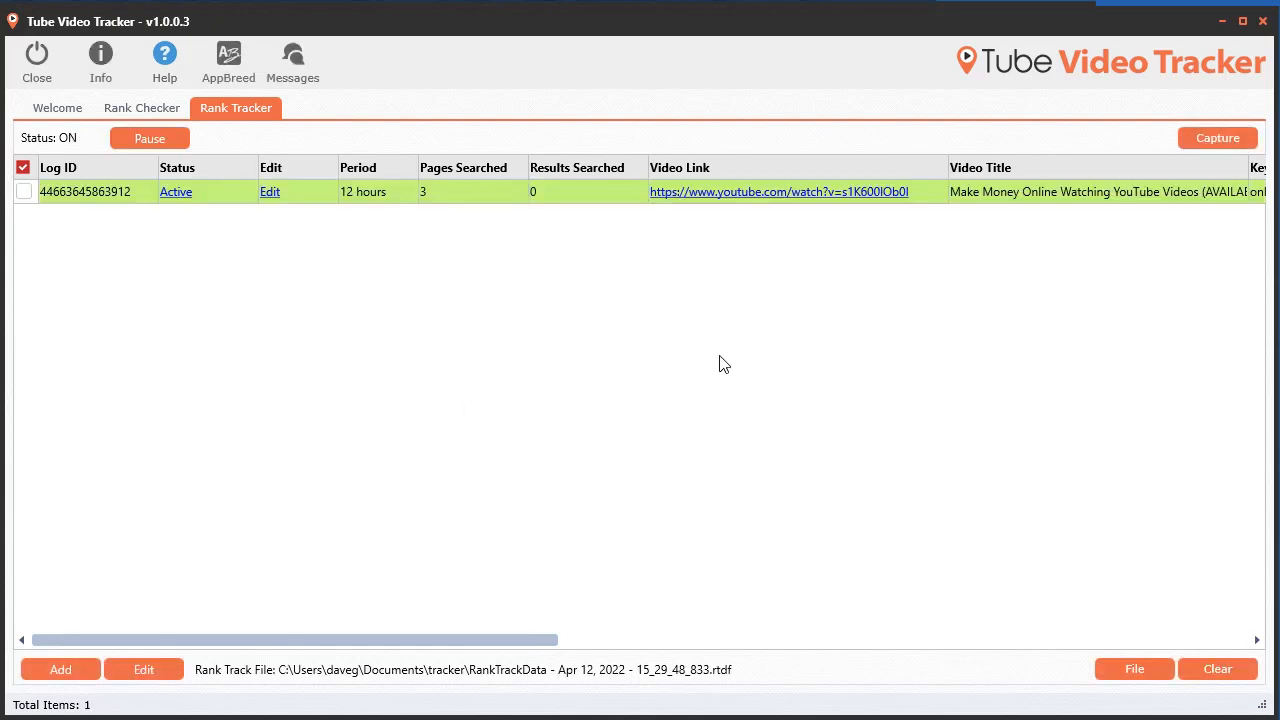
Step: Restore the second window and reposition it over the first window
{"action": "double_click", "coordinate": [736, 22]}
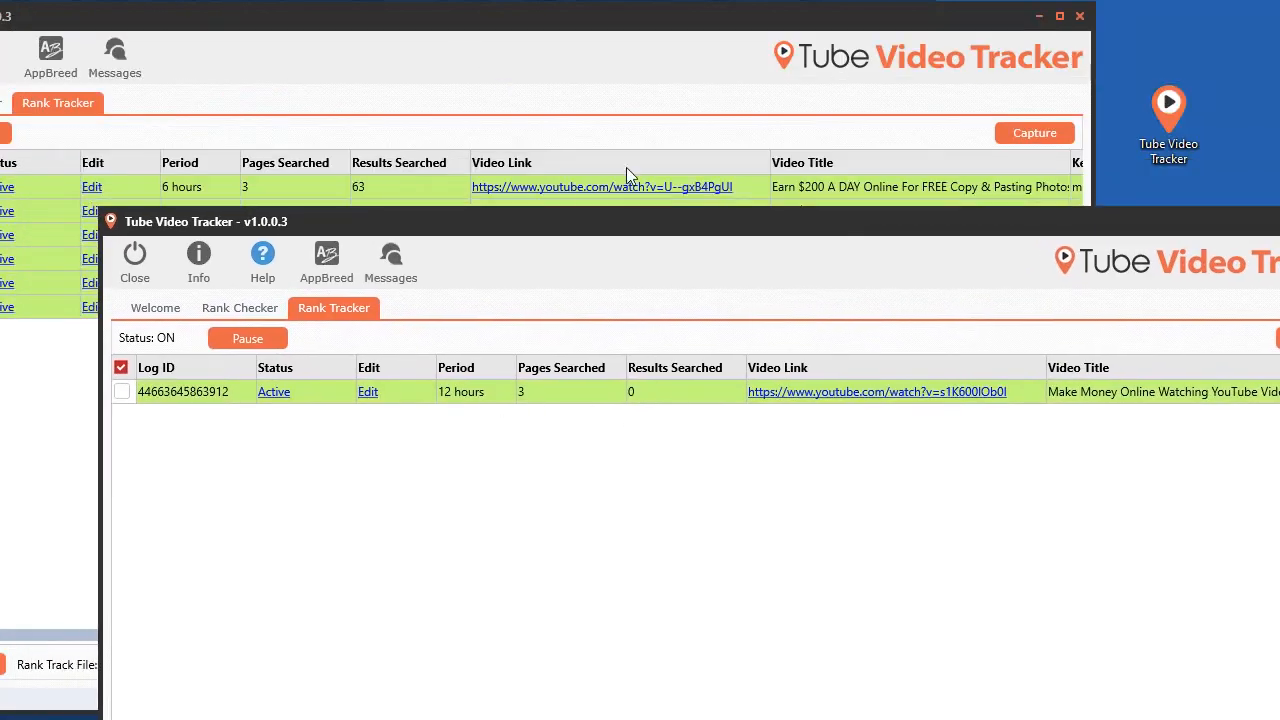
{"action": "left_click", "coordinate": [543, 120]}
{"action": "left_click", "coordinate": [1112, 242]}
{"action": "left_click_drag", "start_coordinate": [717, 232], "coordinate": [670, 209]}
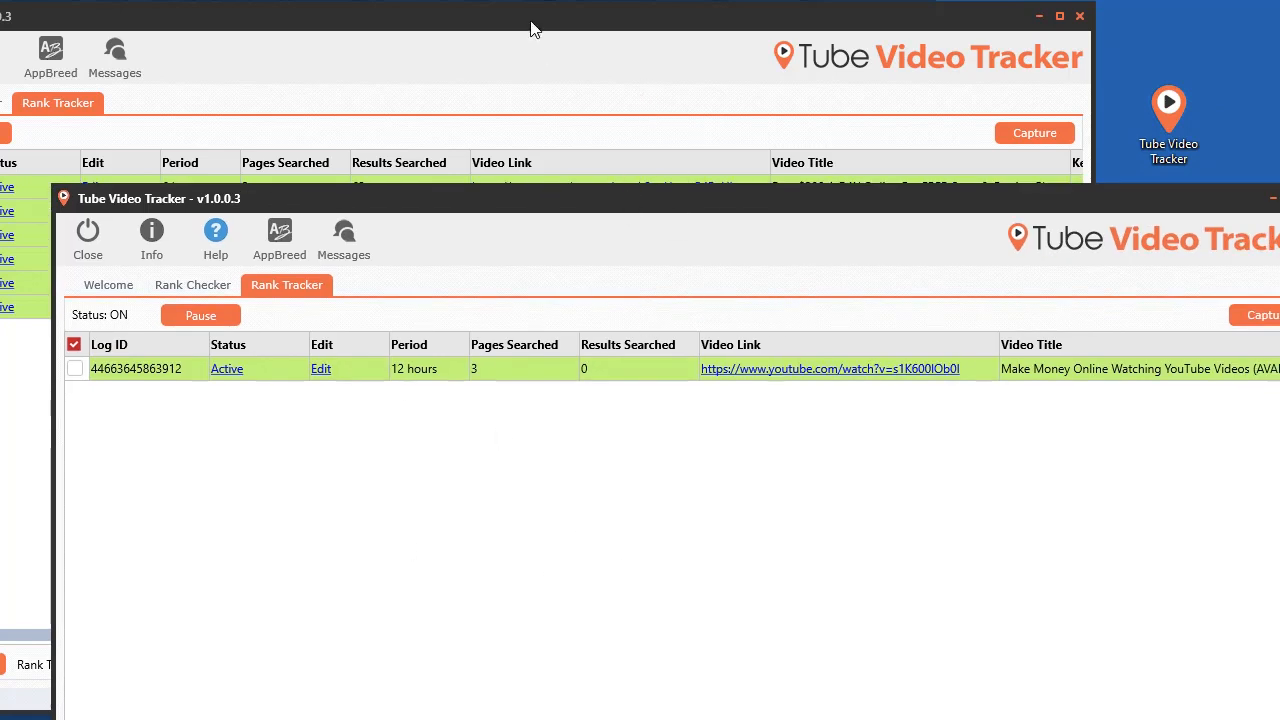
{"action": "left_click_drag", "start_coordinate": [918, 207], "coordinate": [770, 2]}
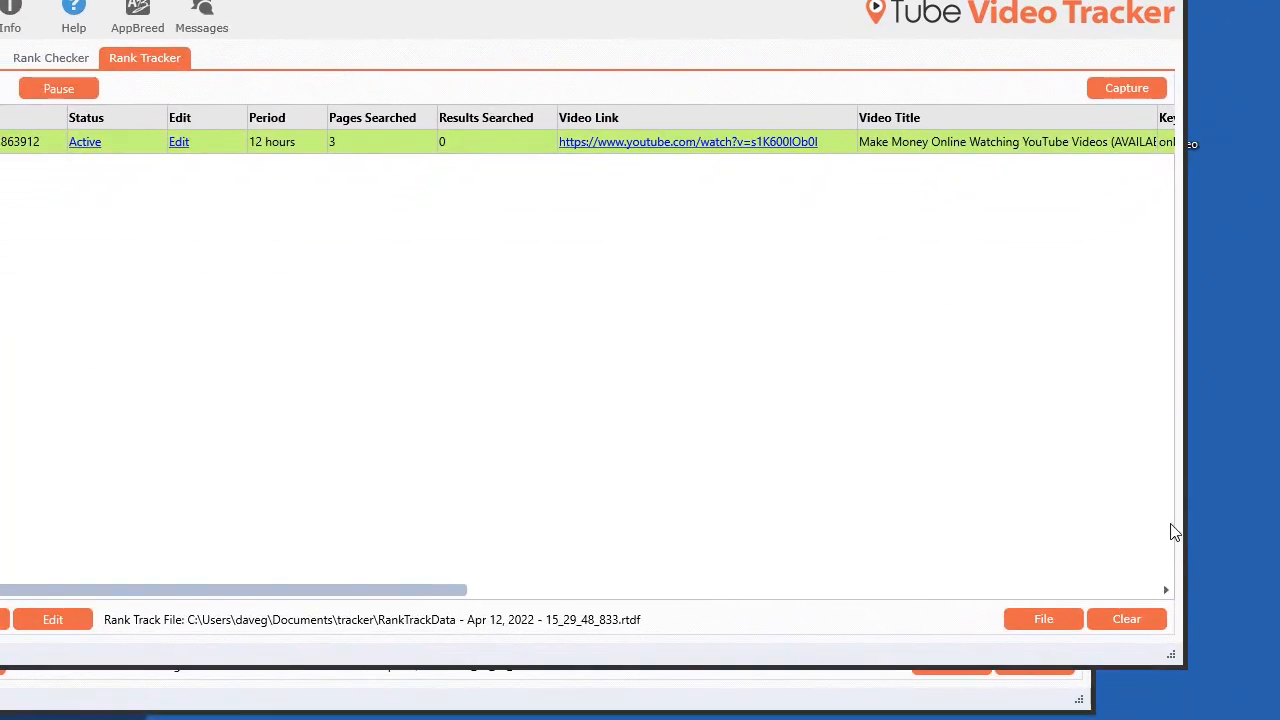
Step: Clear the tracker grid and reload the file 'RankTrackData - Apr 12, 2022 - 15_29_48_833.rtdf' from the tracker folder
{"action": "left_click", "coordinate": [1134, 621]}
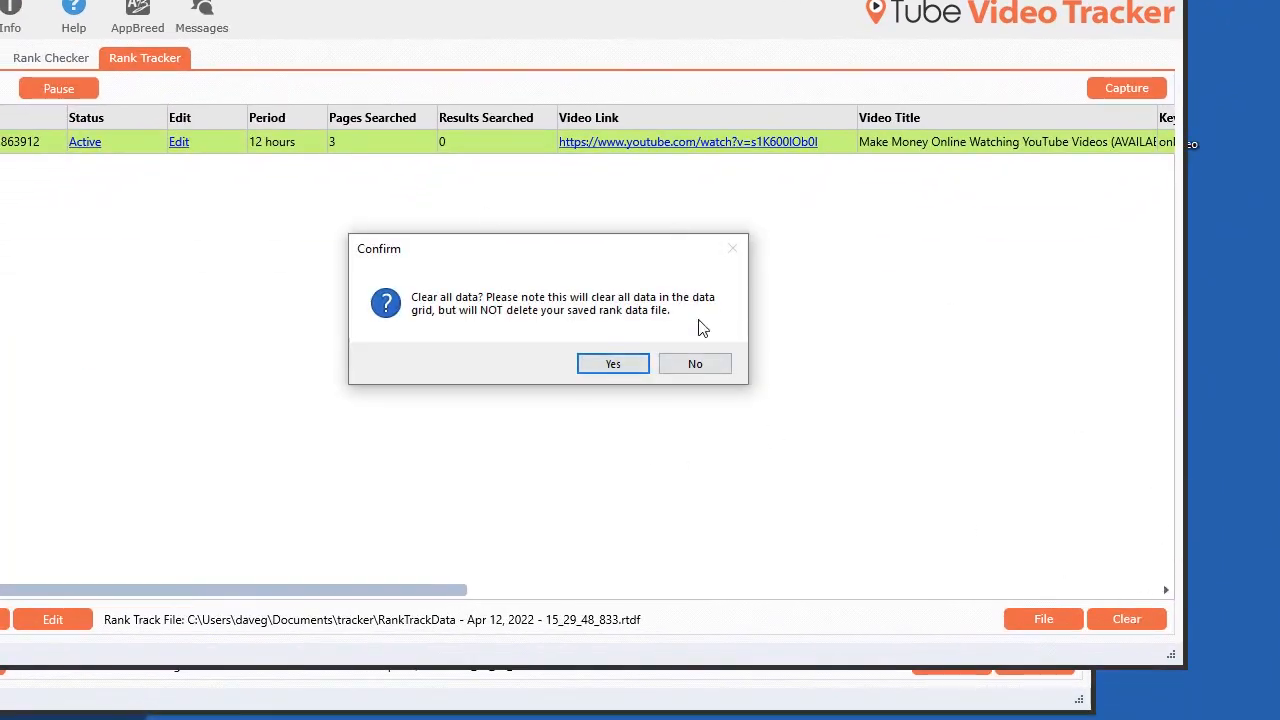
{"action": "left_click", "coordinate": [613, 364]}
{"action": "left_click", "coordinate": [1011, 621]}
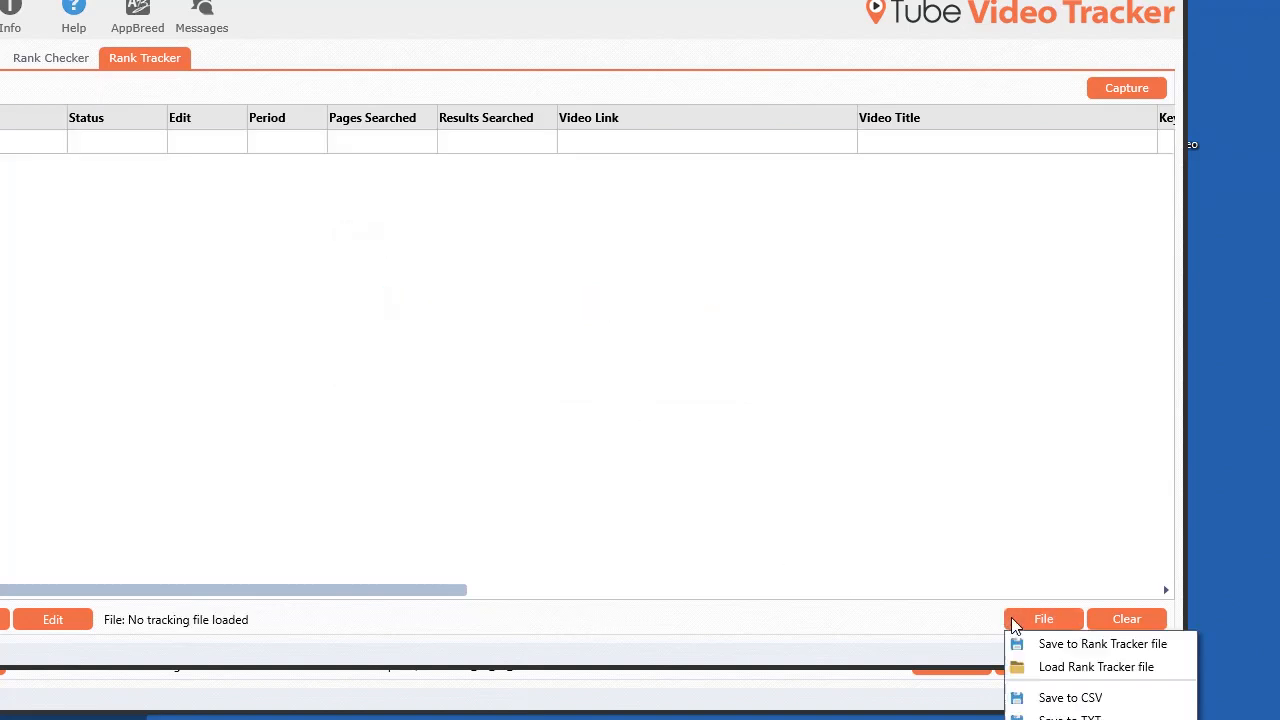
{"action": "left_click", "coordinate": [1052, 666]}
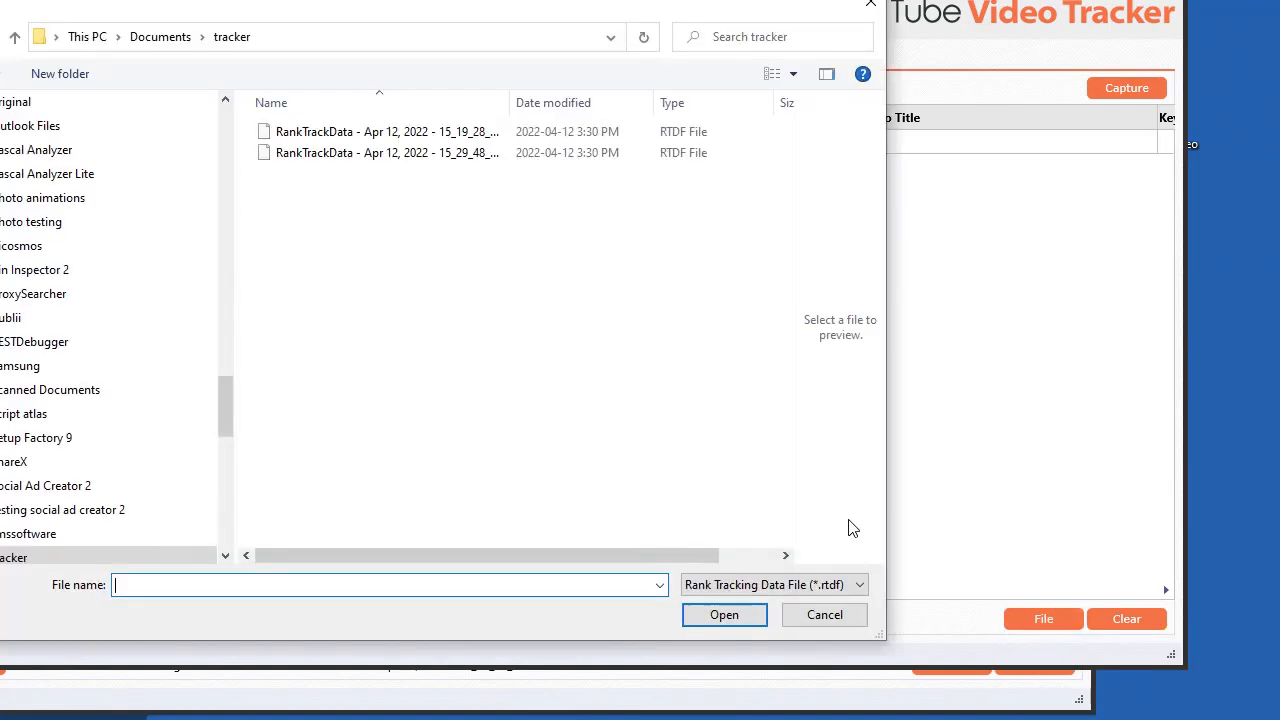
{"action": "double_click", "coordinate": [447, 160]}
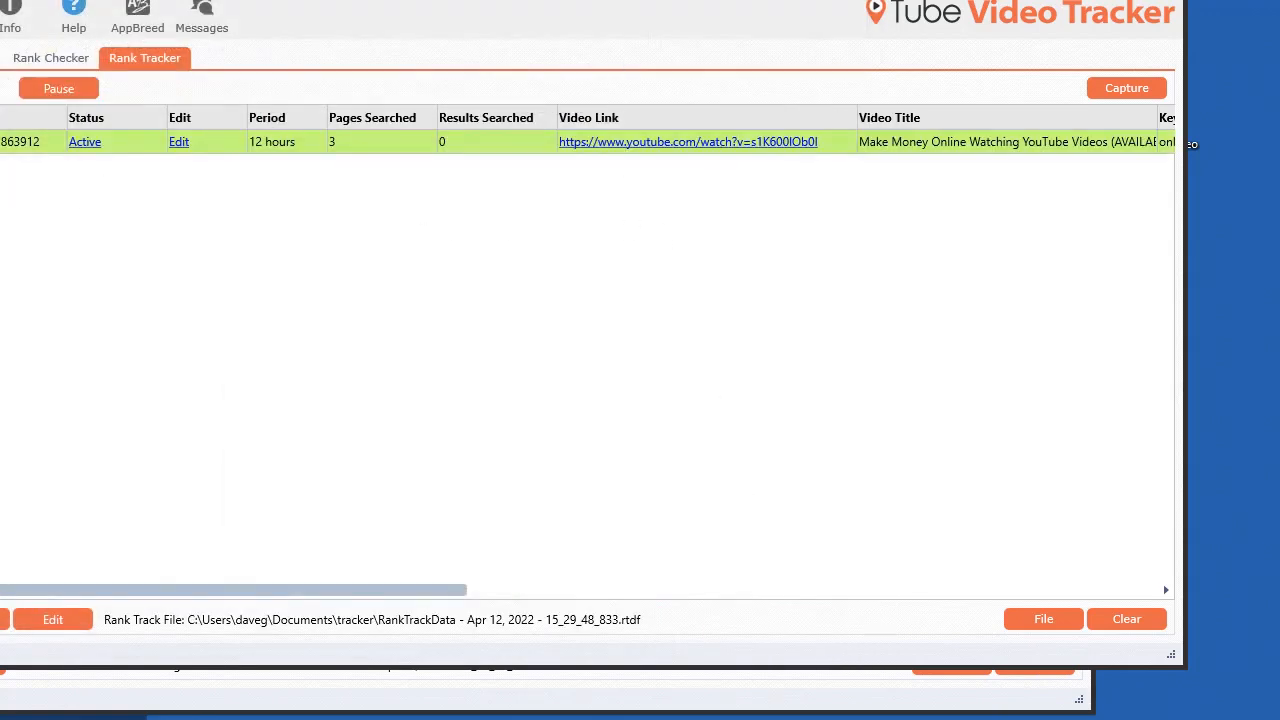
Step: Clear the grid again and open the 15_29_48_833 tracking file from the recent list while adding a video tracker
{"action": "left_click", "coordinate": [1128, 619]}
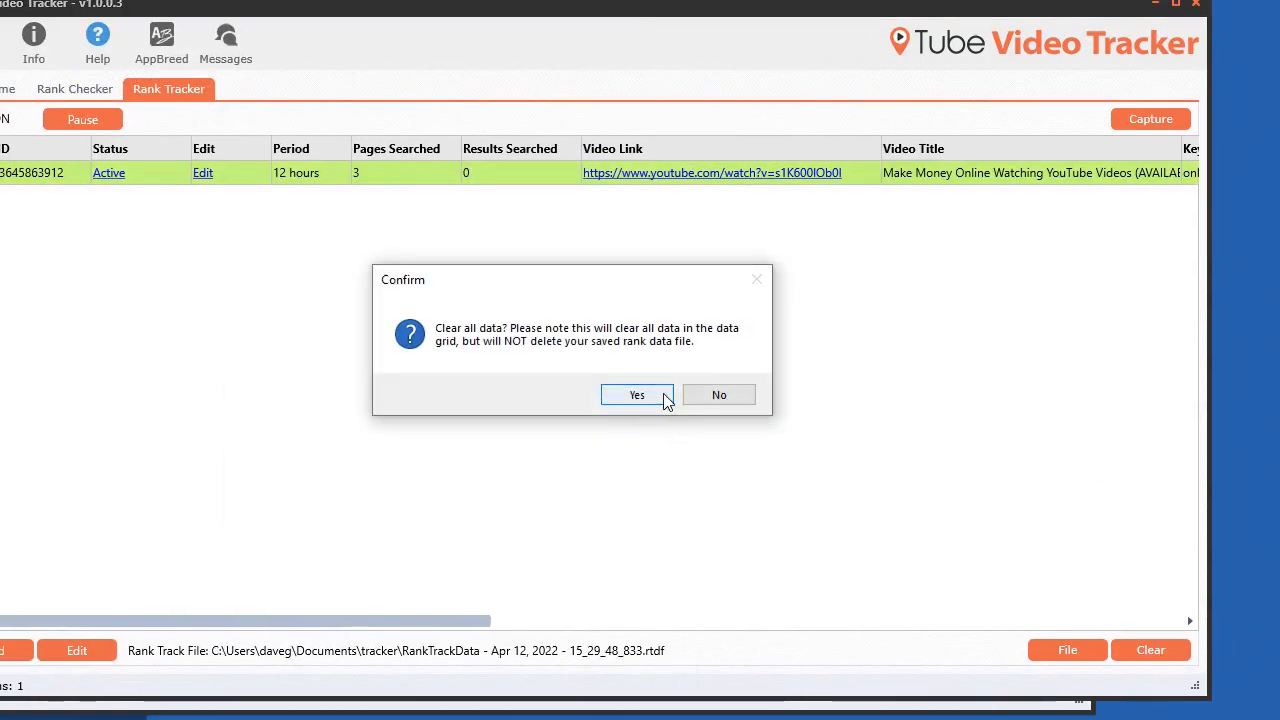
{"action": "left_click", "coordinate": [666, 398]}
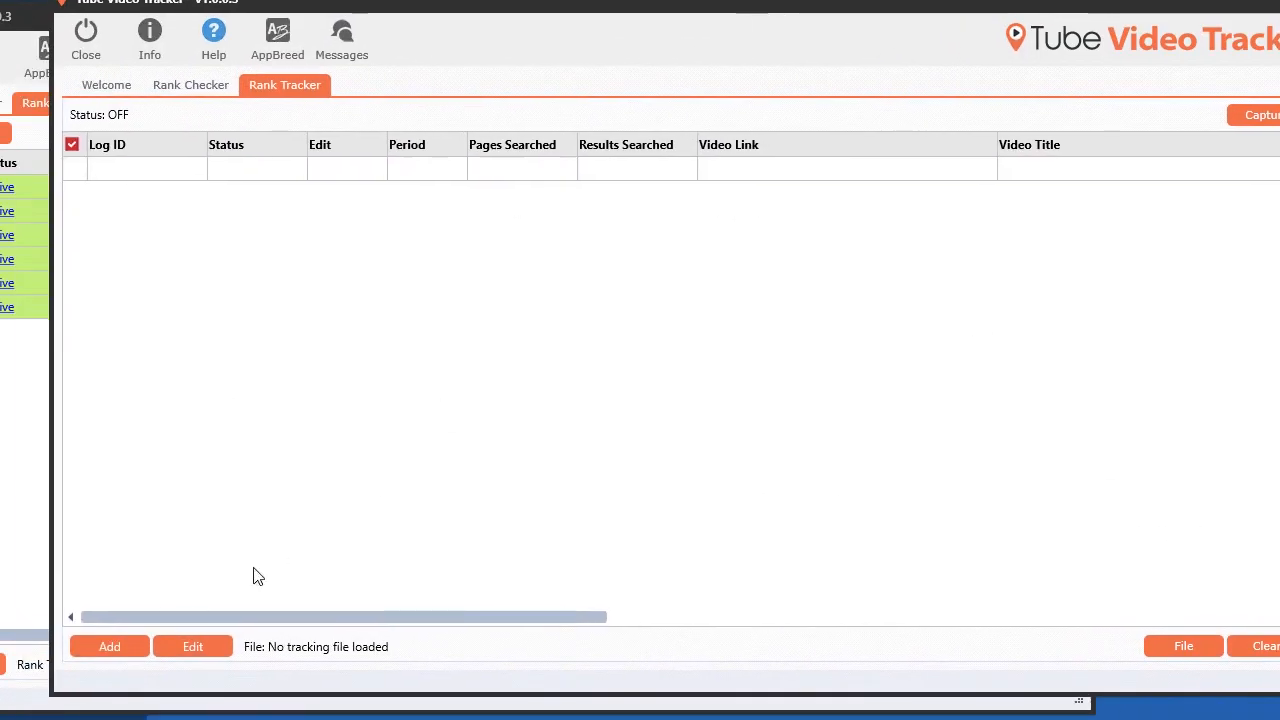
{"action": "left_click", "coordinate": [112, 646]}
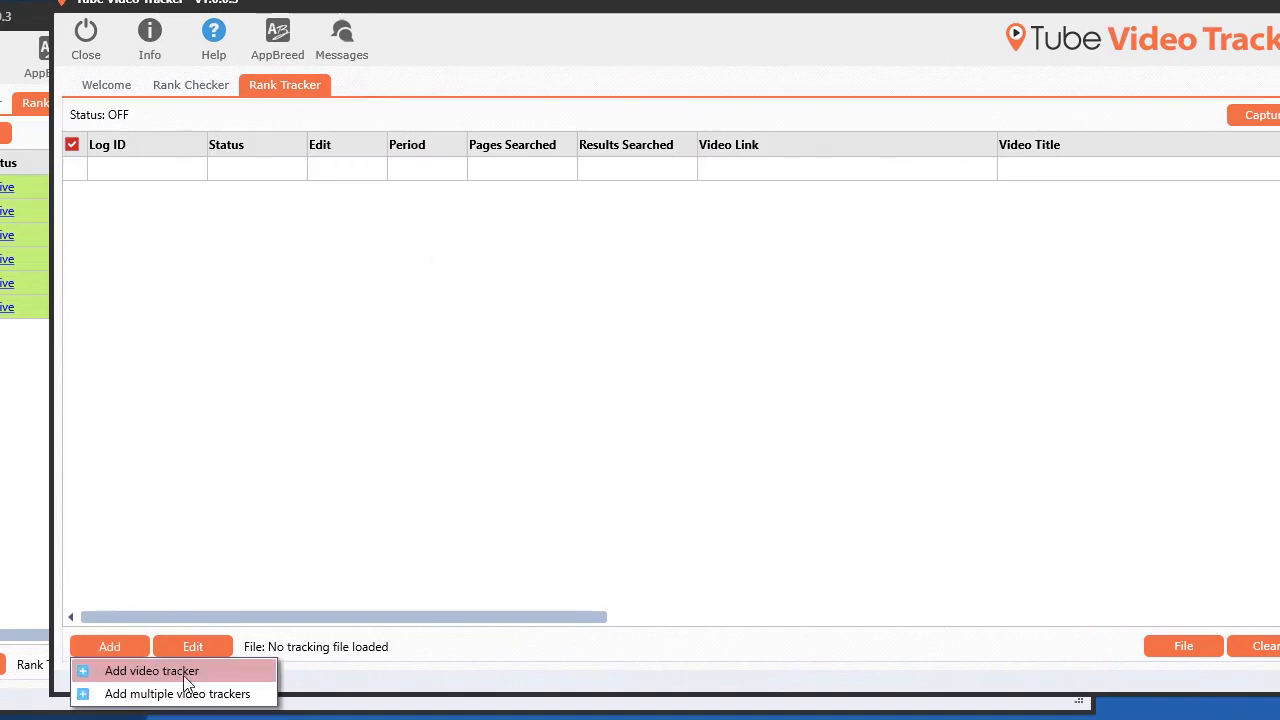
{"action": "left_click", "coordinate": [152, 671]}
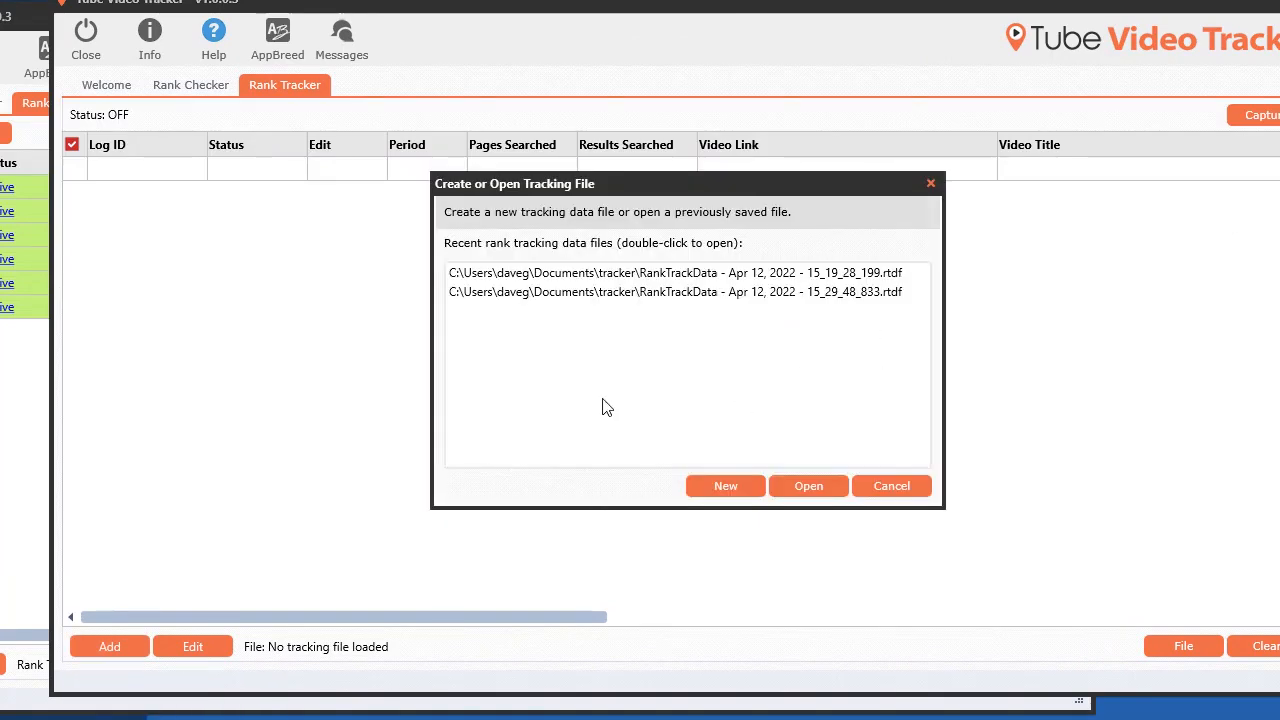
{"action": "double_click", "coordinate": [778, 295]}
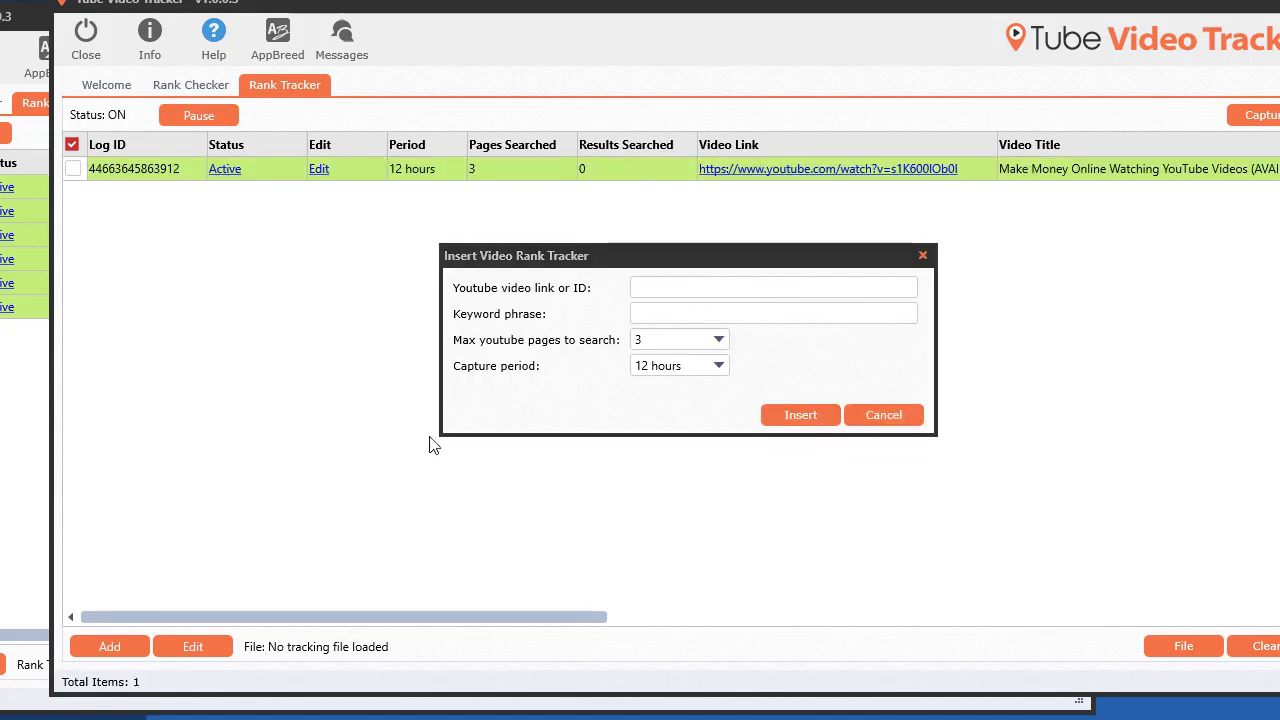
Step: Paste the U--gxB4PgUI video link and insert its tracker with the keyword 'money'
{"action": "type", "text": "https://www.youtube.com/watch?v=U--gxB4PgUI"}
{"action": "left_click", "coordinate": [684, 320]}
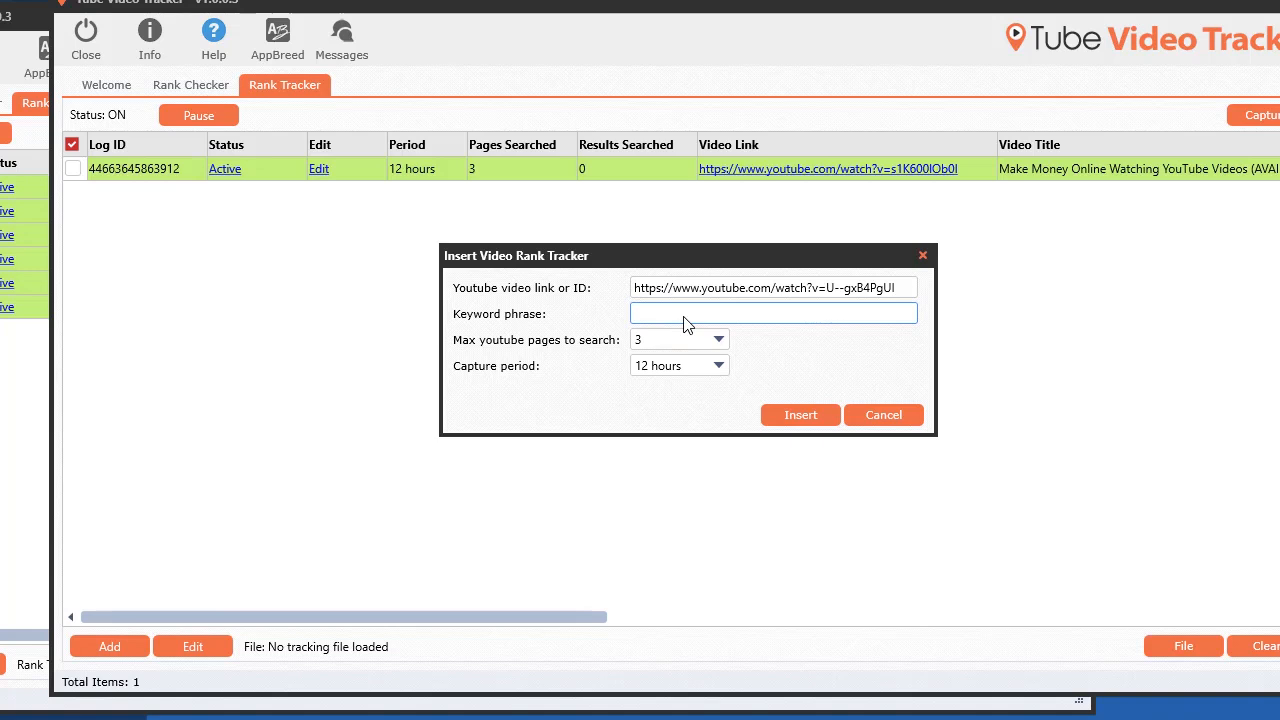
{"action": "type", "text": "money"}
{"action": "left_click", "coordinate": [800, 414]}
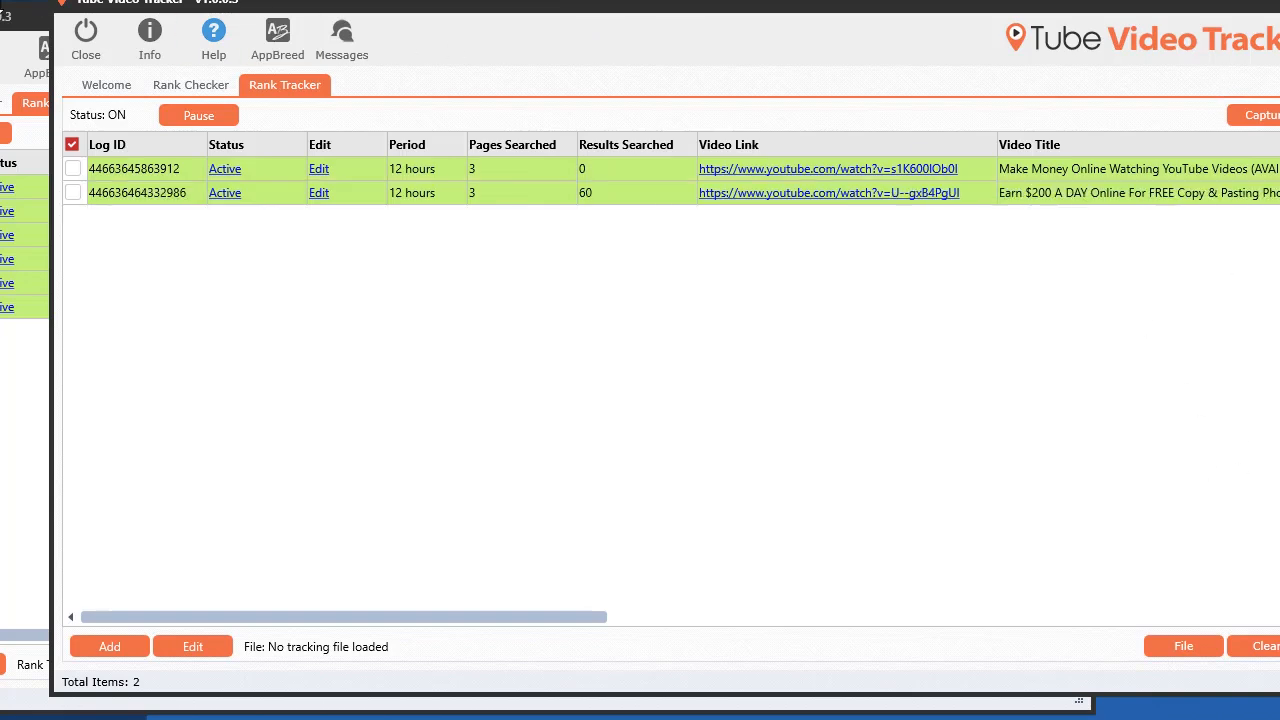
Step: Bring the first program window back to the front and resize it to fill the screen
{"action": "left_click", "coordinate": [14, 10]}
{"action": "left_click_drag", "start_coordinate": [221, 35], "coordinate": [0, 25]}
{"action": "left_click", "coordinate": [983, 17]}
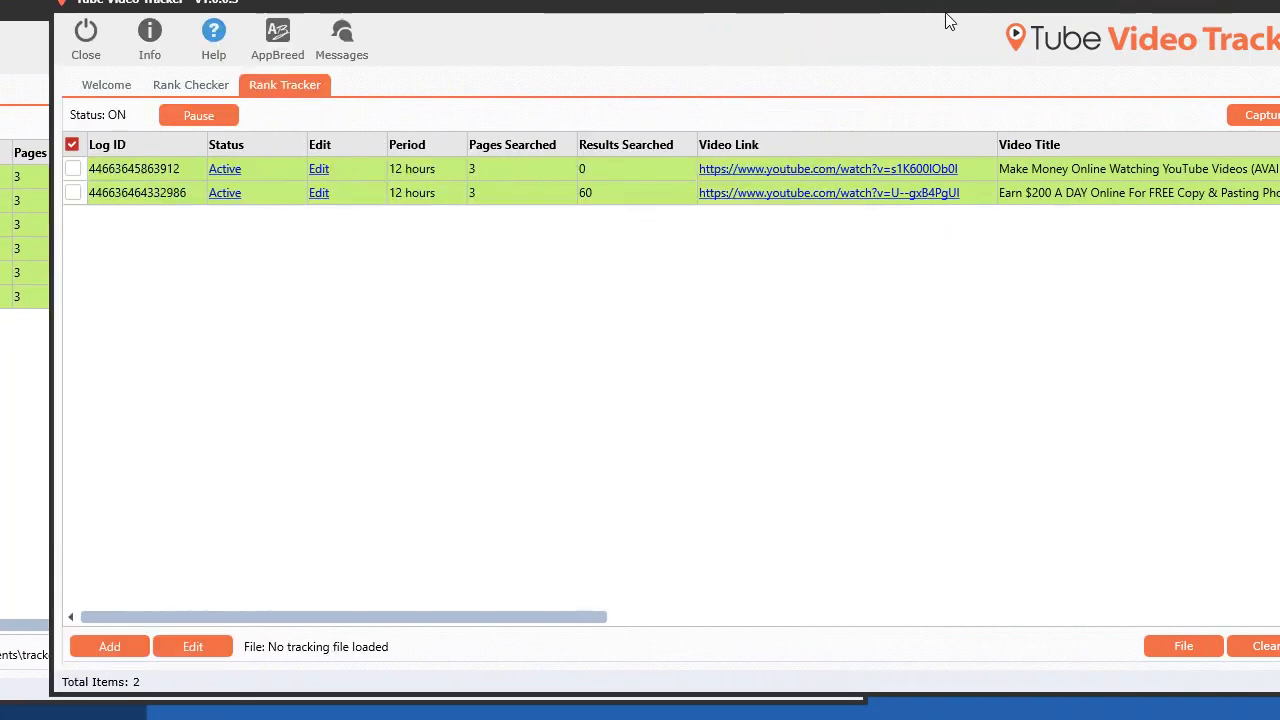
{"action": "left_click_drag", "start_coordinate": [978, 10], "coordinate": [930, 25]}
{"action": "left_click_drag", "start_coordinate": [457, 627], "coordinate": [657, 157]}
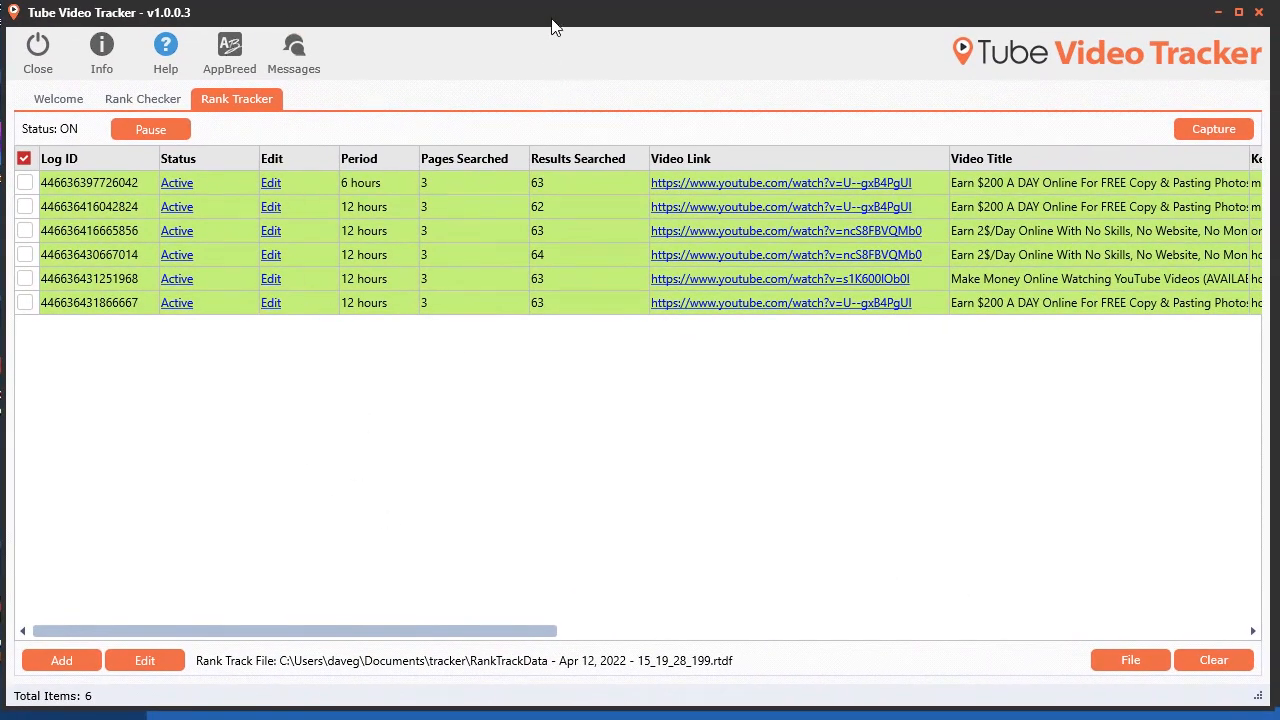
Step: Select all six trackers and change their capture period to 24 hours
{"action": "left_click", "coordinate": [25, 182]}
{"action": "left_click", "coordinate": [25, 206]}
{"action": "left_click", "coordinate": [25, 254]}
{"action": "left_click", "coordinate": [25, 279]}
{"action": "left_click", "coordinate": [25, 303]}
{"action": "left_click", "coordinate": [25, 231]}
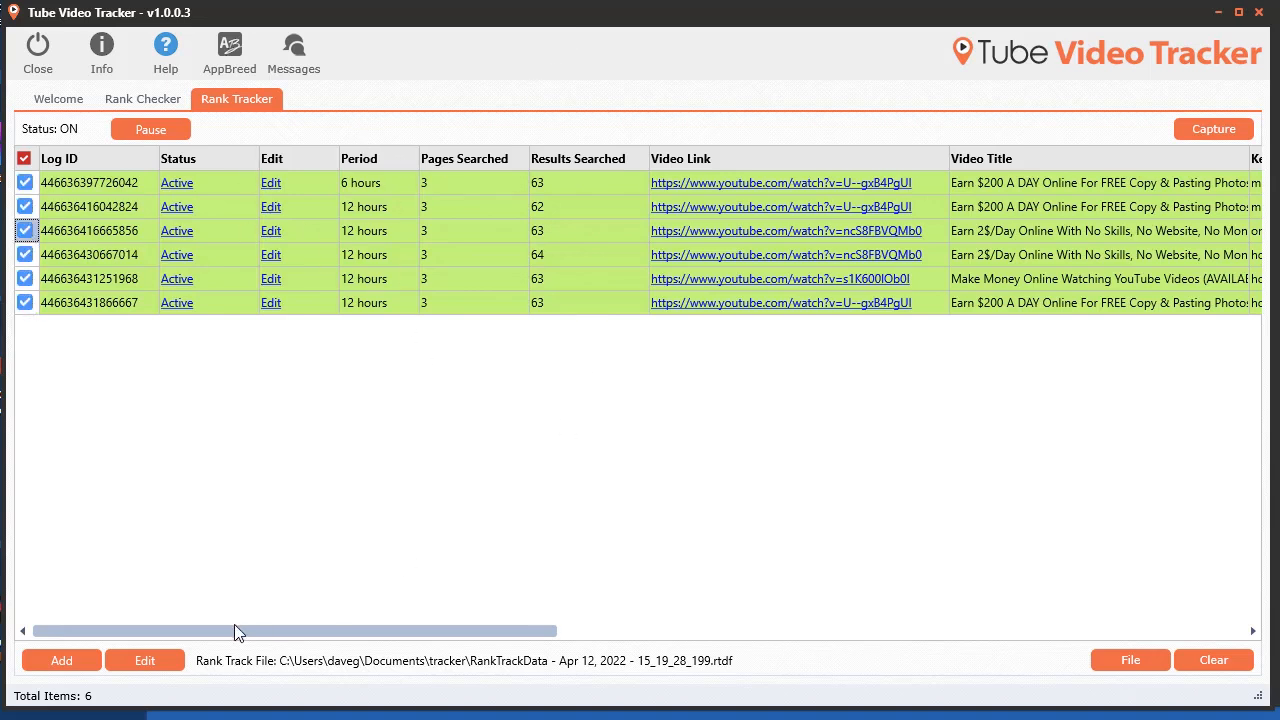
{"action": "left_click", "coordinate": [142, 662]}
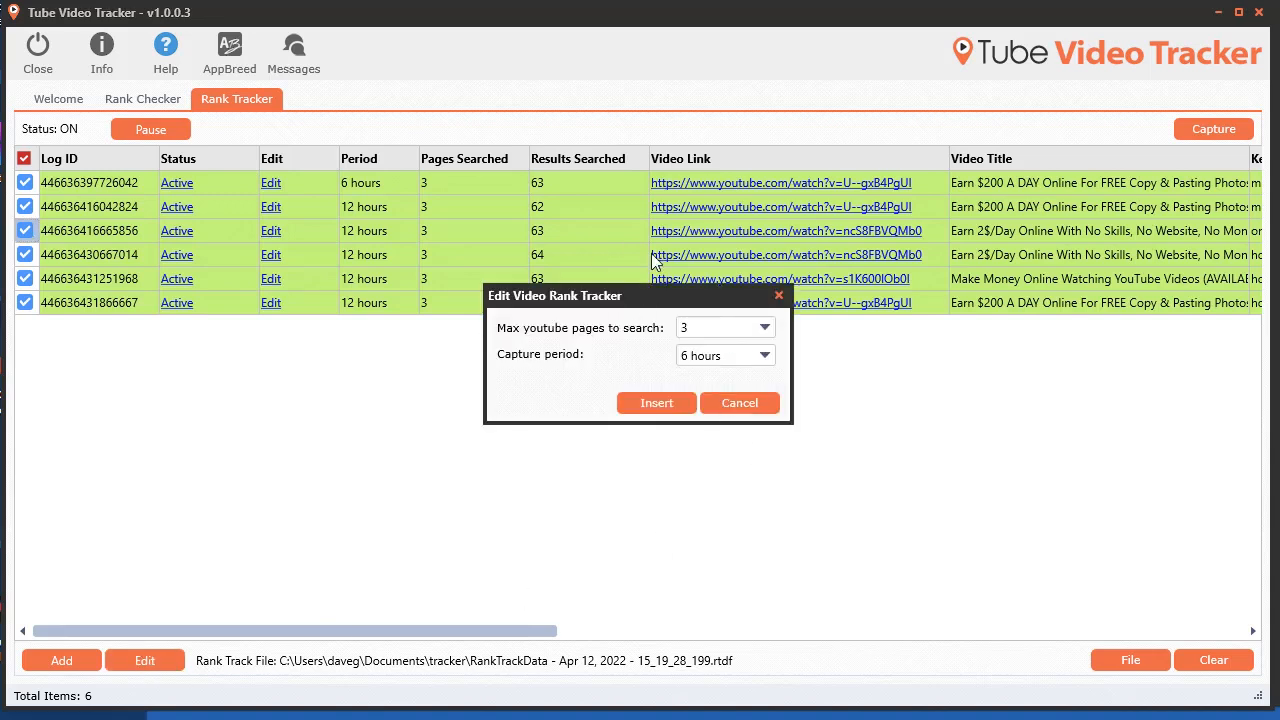
{"action": "left_click", "coordinate": [762, 362]}
{"action": "left_click", "coordinate": [738, 472]}
{"action": "left_click", "coordinate": [657, 403]}
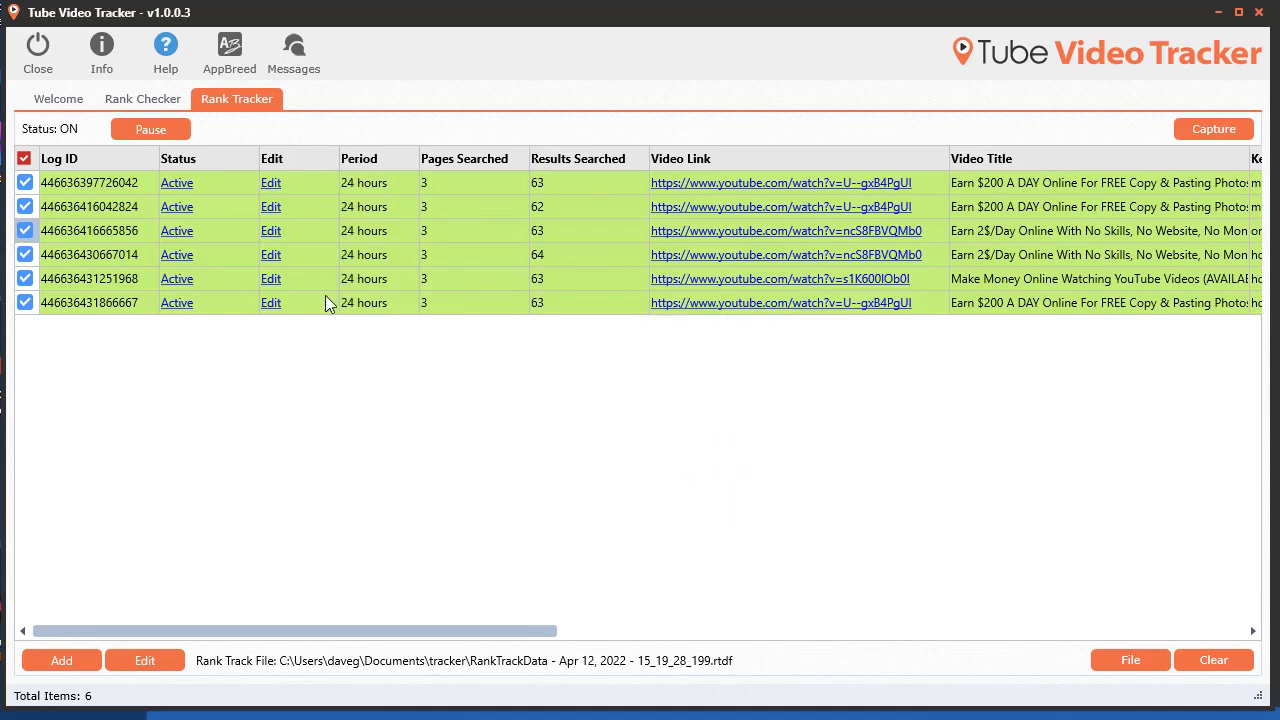
Step: Edit the fourth tracker to set its capture period to 3 hours
{"action": "left_click", "coordinate": [271, 255]}
{"action": "left_click", "coordinate": [723, 354]}
{"action": "left_click", "coordinate": [700, 397]}
{"action": "left_click", "coordinate": [655, 403]}
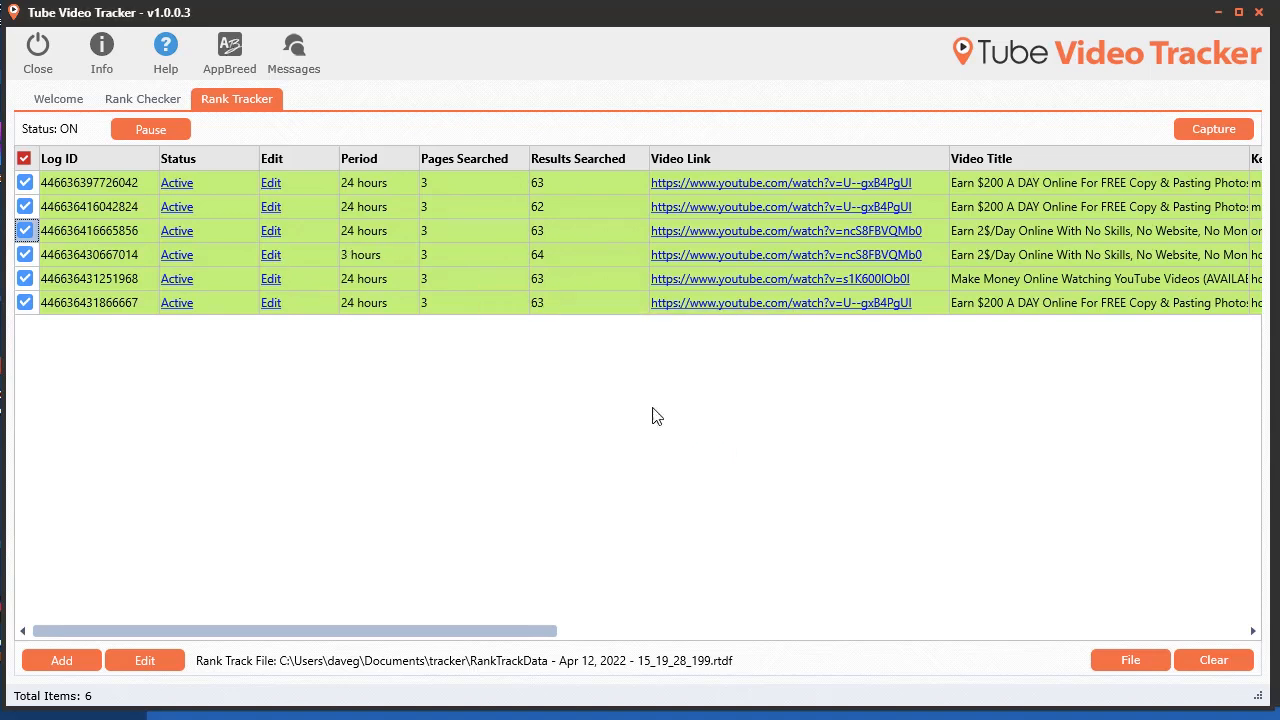
Step: Toggle the third and fourth trackers to inactive and then back to active
{"action": "left_click", "coordinate": [172, 257]}
{"action": "left_click", "coordinate": [191, 233]}
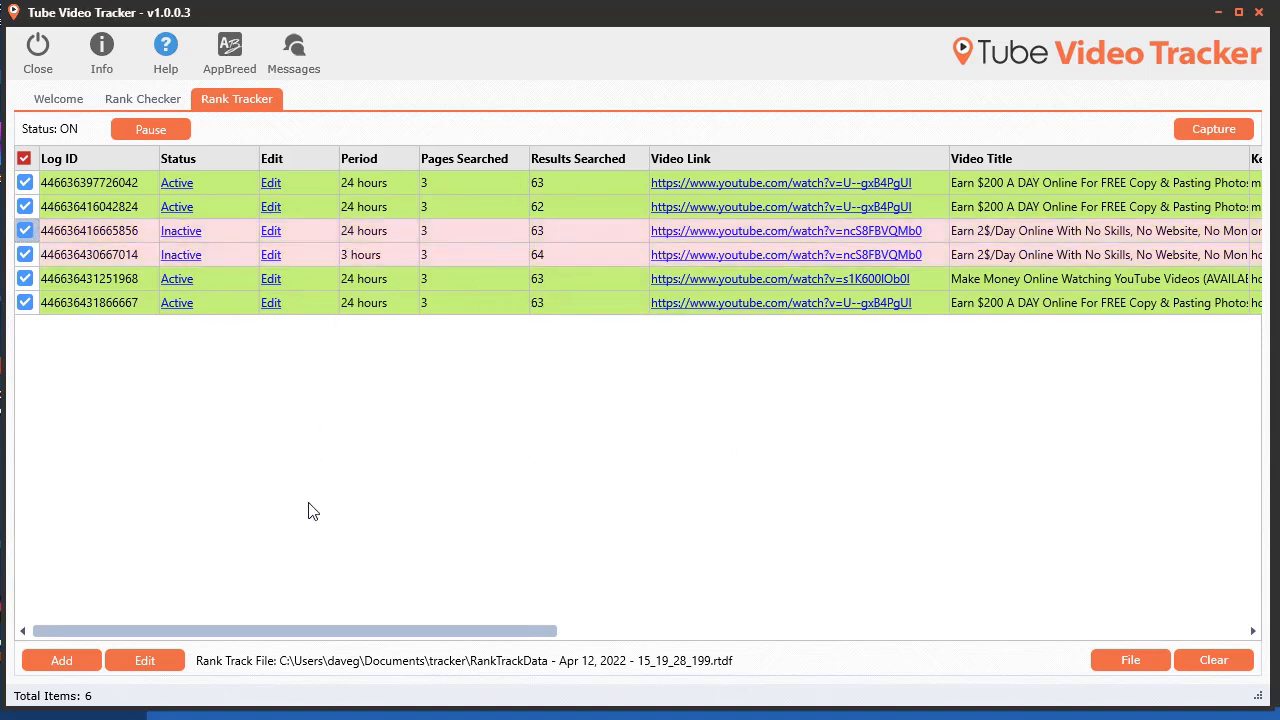
{"action": "left_click", "coordinate": [175, 256]}
{"action": "left_click", "coordinate": [181, 231]}
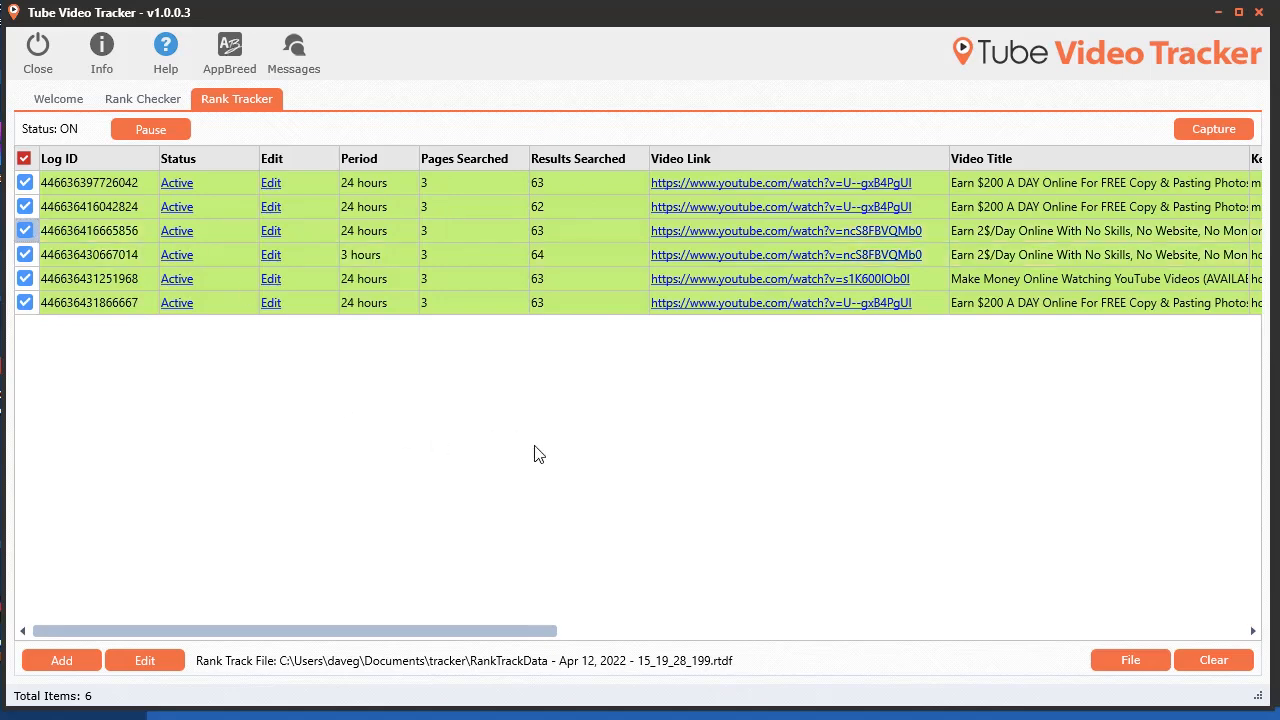
Step: Scroll across the tracker grid to review the keyword and rank columns
{"action": "left_click_drag", "start_coordinate": [480, 632], "coordinate": [940, 668]}
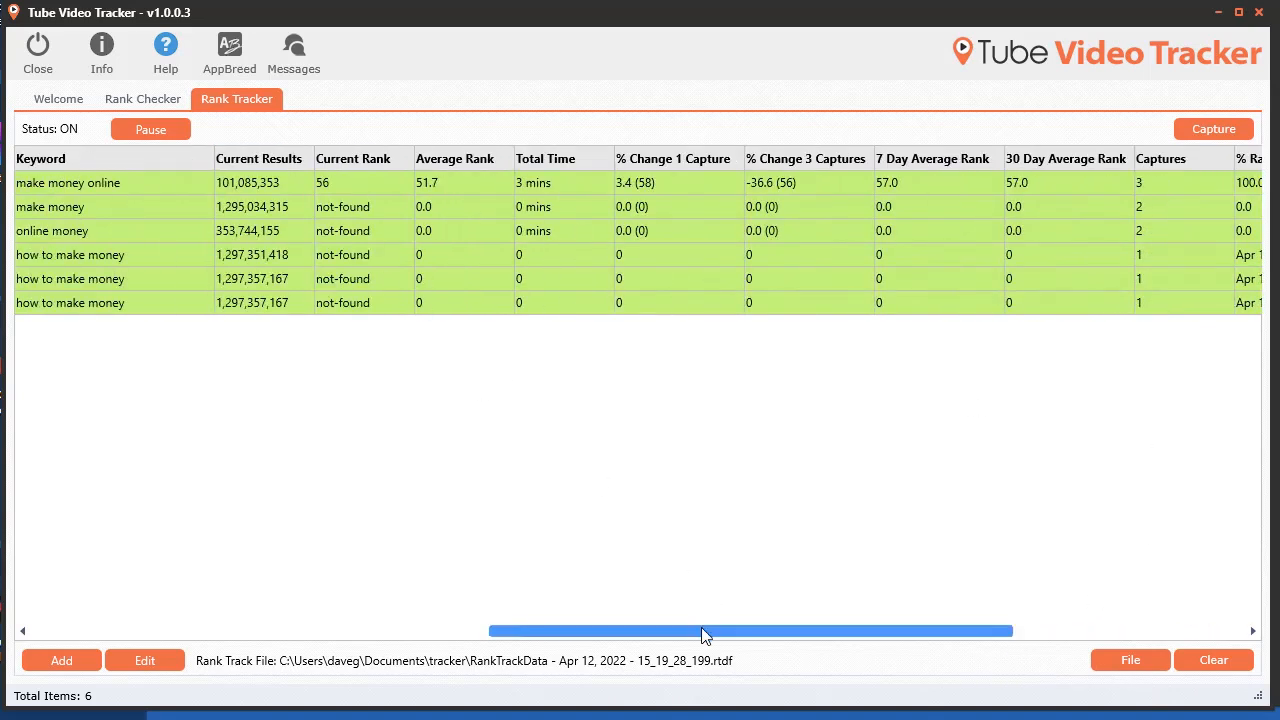
{"action": "left_click_drag", "start_coordinate": [648, 630], "coordinate": [155, 568]}
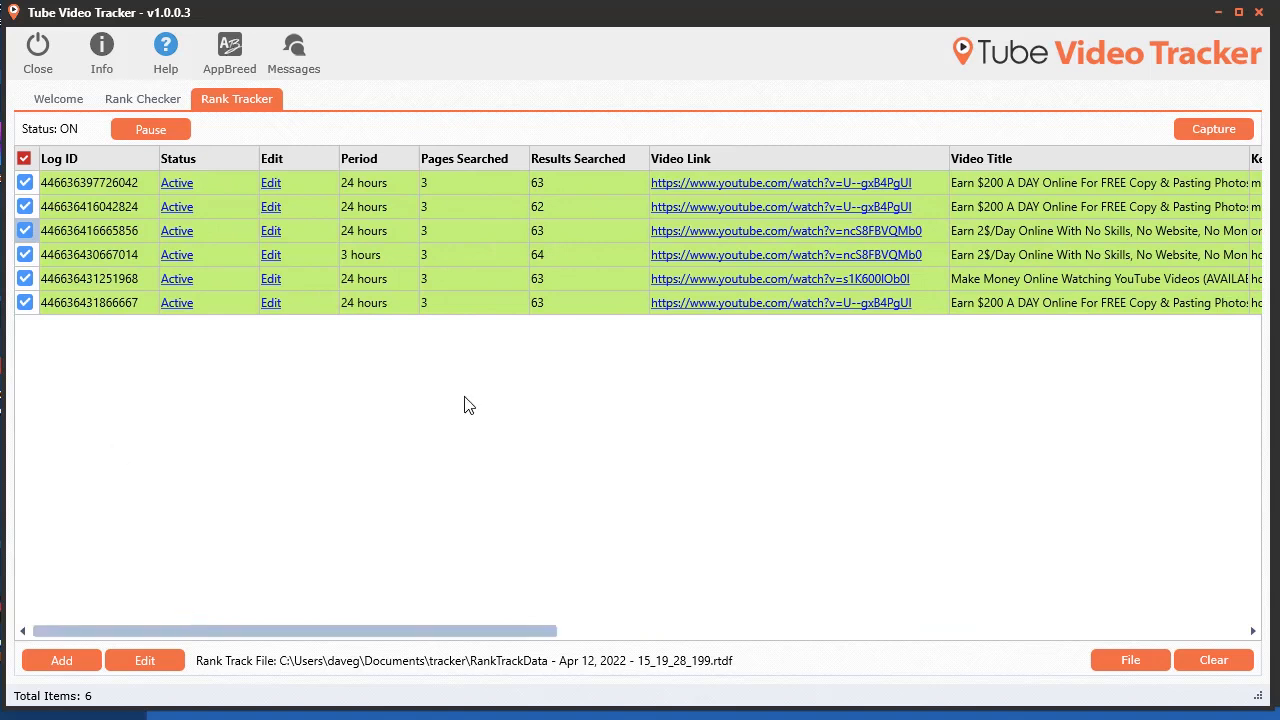